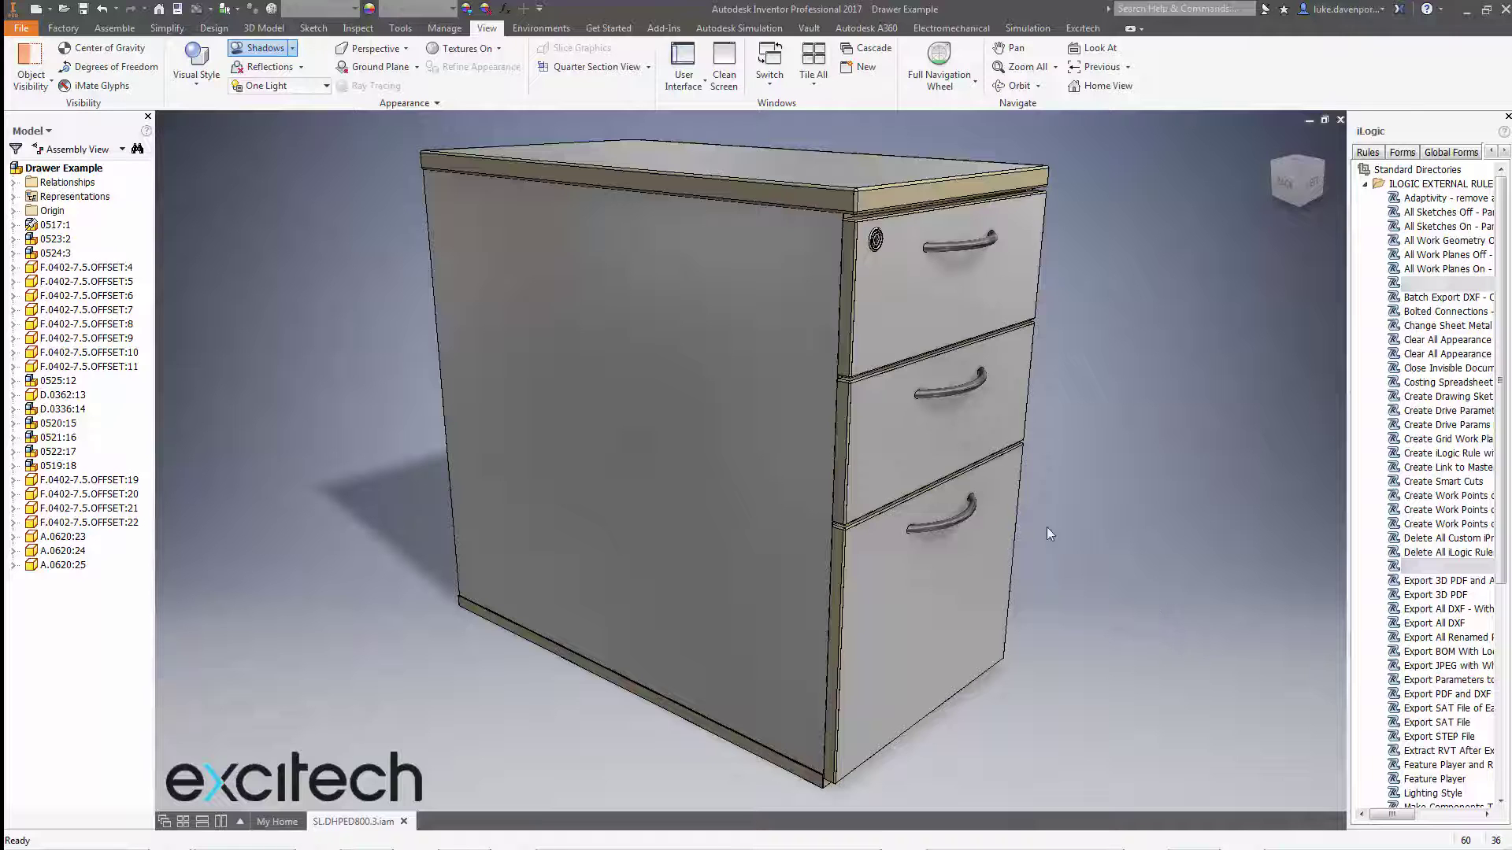
{"action": "left_click", "coordinate": [865, 274]}
{"action": "key", "text": "Escape"}
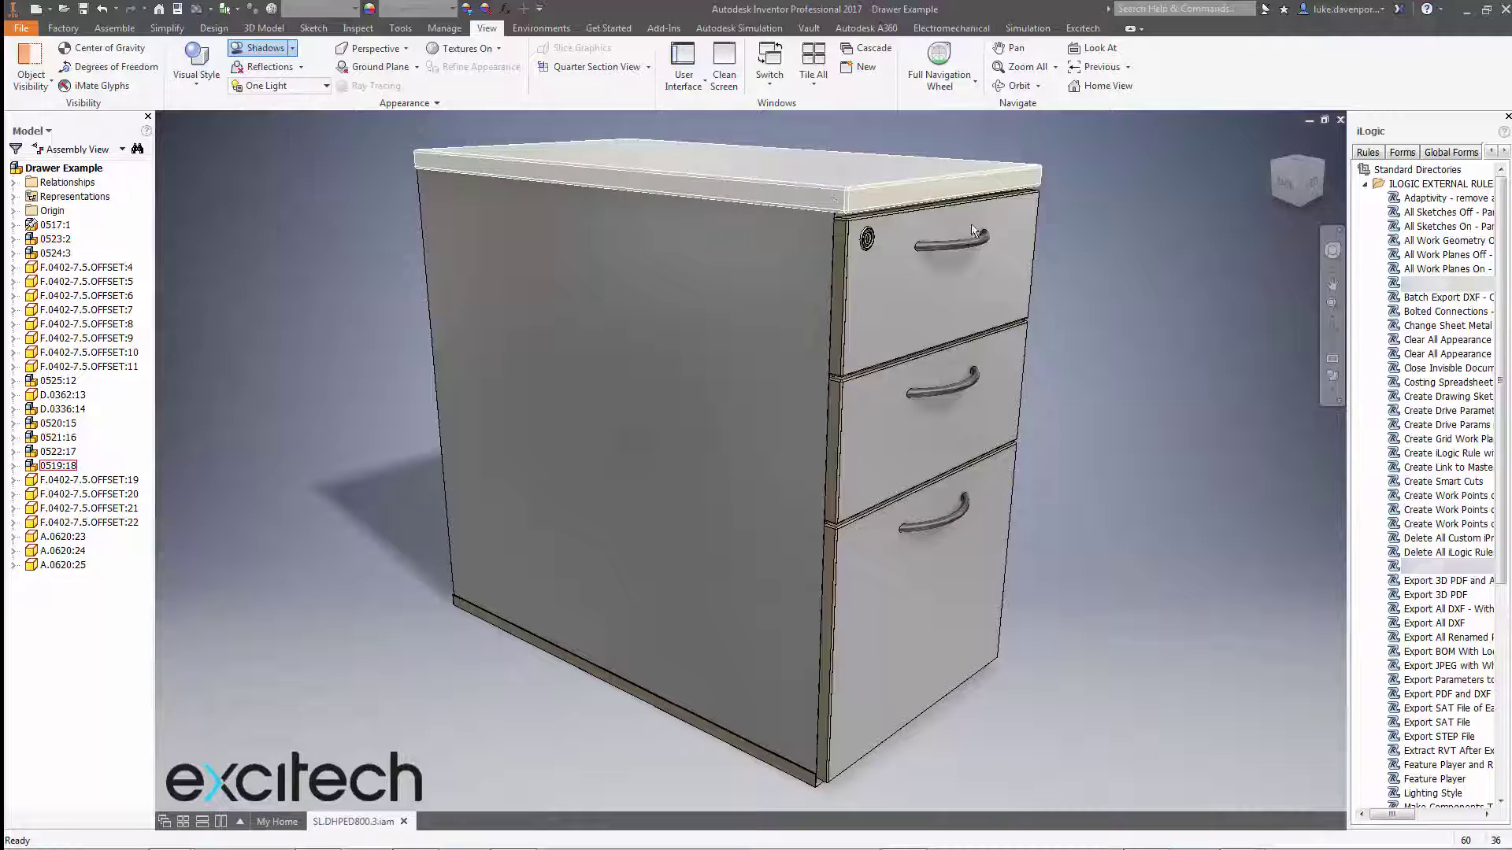
{"action": "middle_click_drag", "start_coordinate": [1105, 426], "coordinate": [1110, 420]}
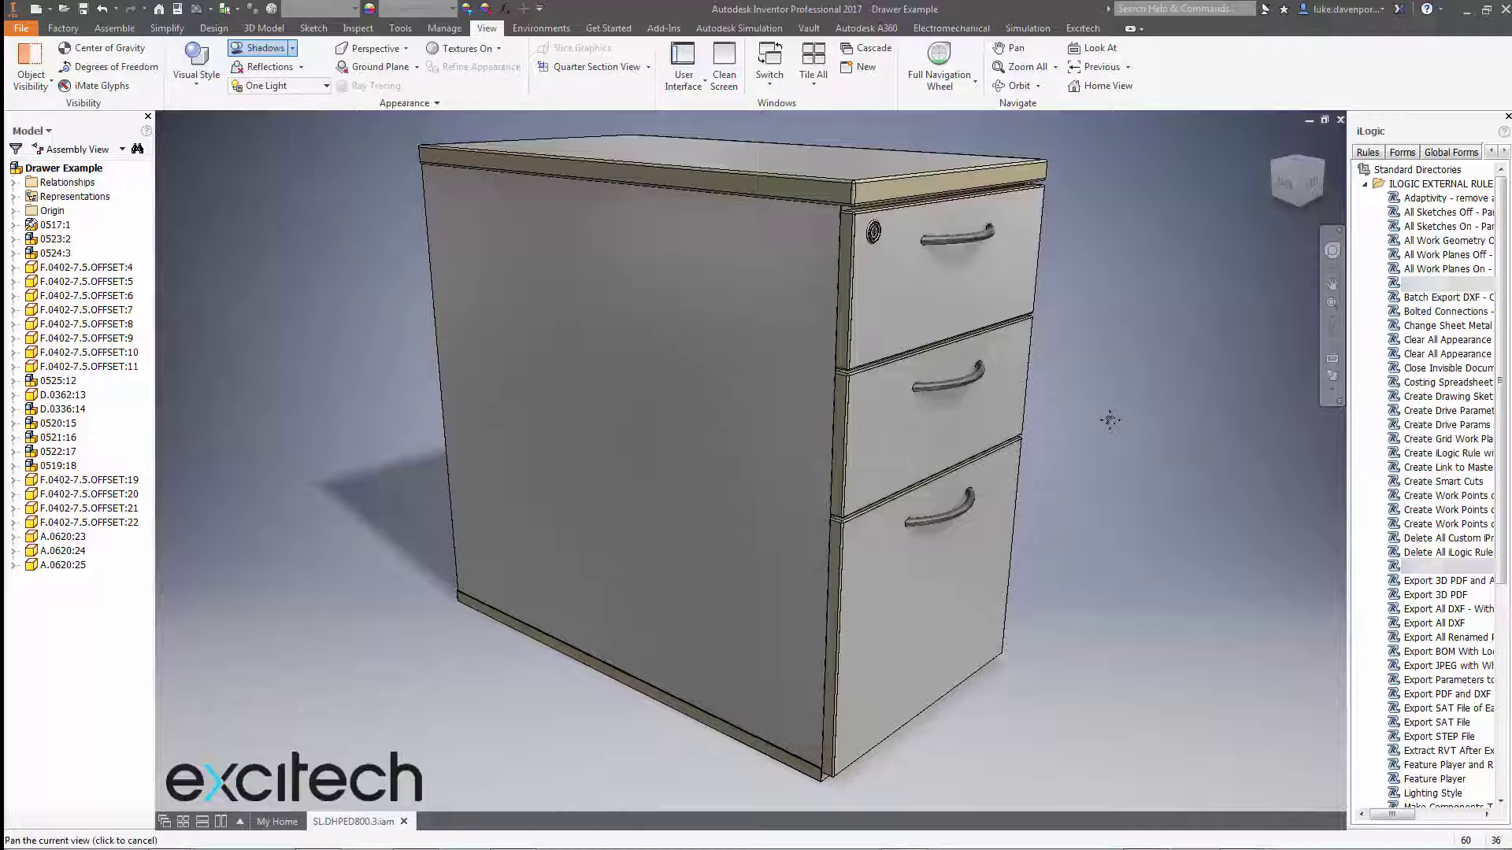
{"action": "middle_click_drag", "start_coordinate": [1112, 417], "coordinate": [1104, 420]}
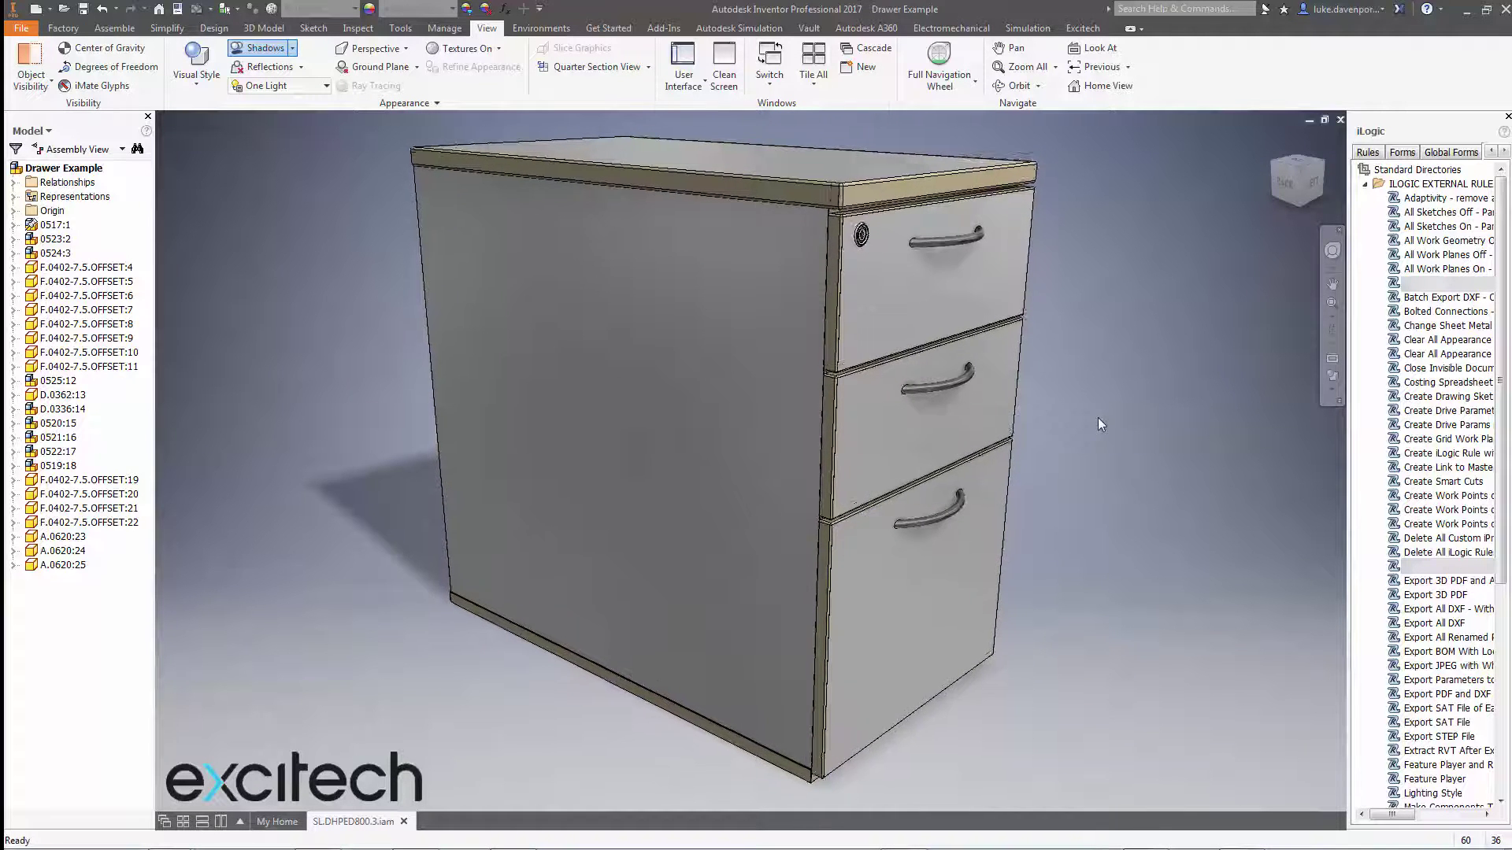
Step: Select all components of the drawer cabinet and assign them the Stainless Steel material
{"action": "scroll", "coordinate": [1098, 417], "scroll_direction": "up", "scroll_amount": 2}
{"action": "scroll", "coordinate": [462, 222], "scroll_direction": "up", "scroll_amount": 1}
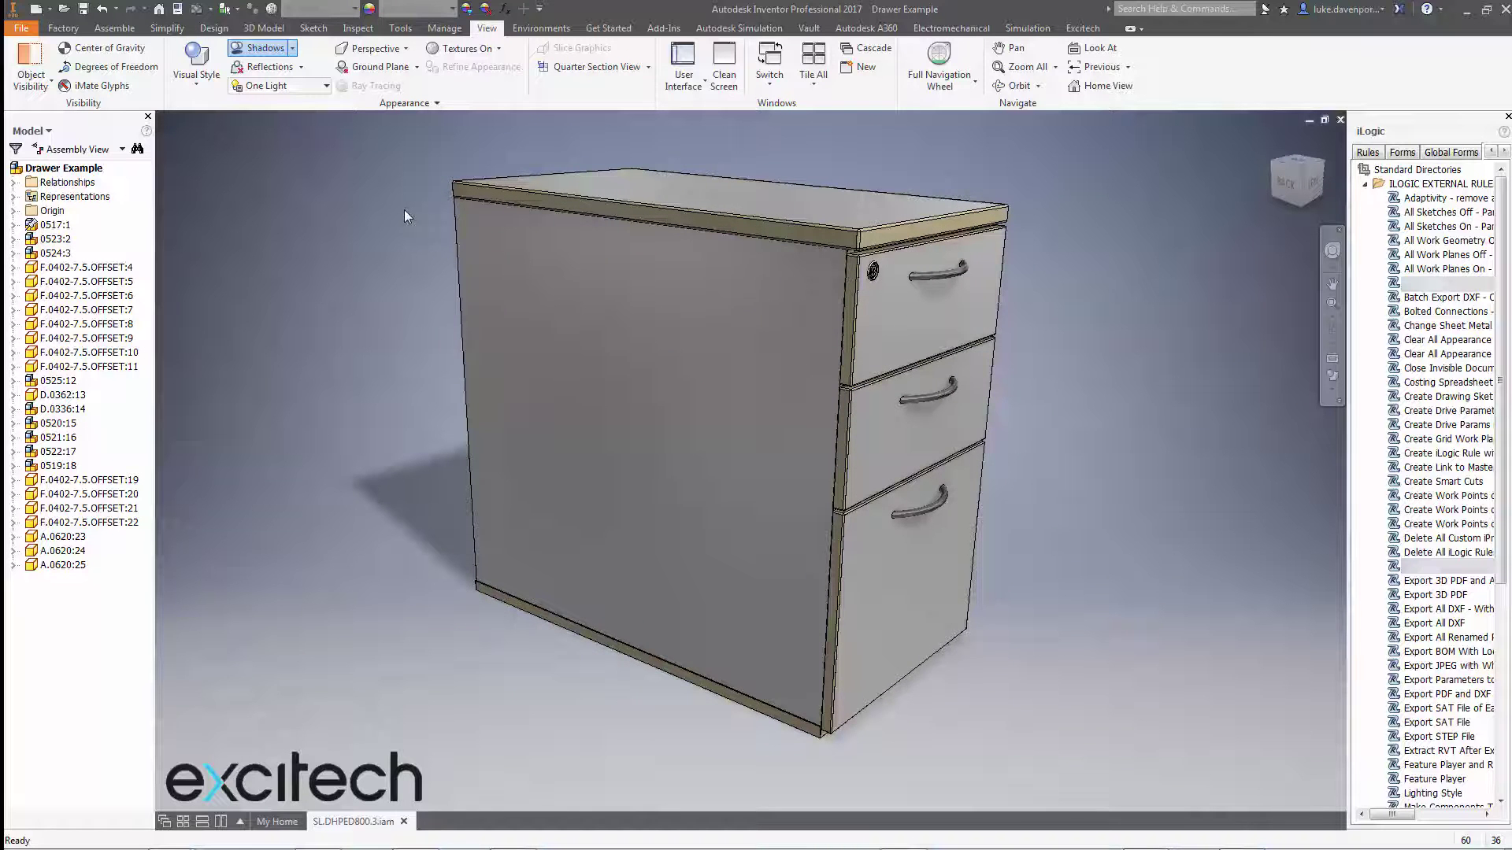
{"action": "scroll", "coordinate": [404, 209], "scroll_direction": "up", "scroll_amount": 1}
{"action": "scroll", "coordinate": [403, 211], "scroll_direction": "up", "scroll_amount": 1}
{"action": "scroll", "coordinate": [406, 206], "scroll_direction": "up", "scroll_amount": 1}
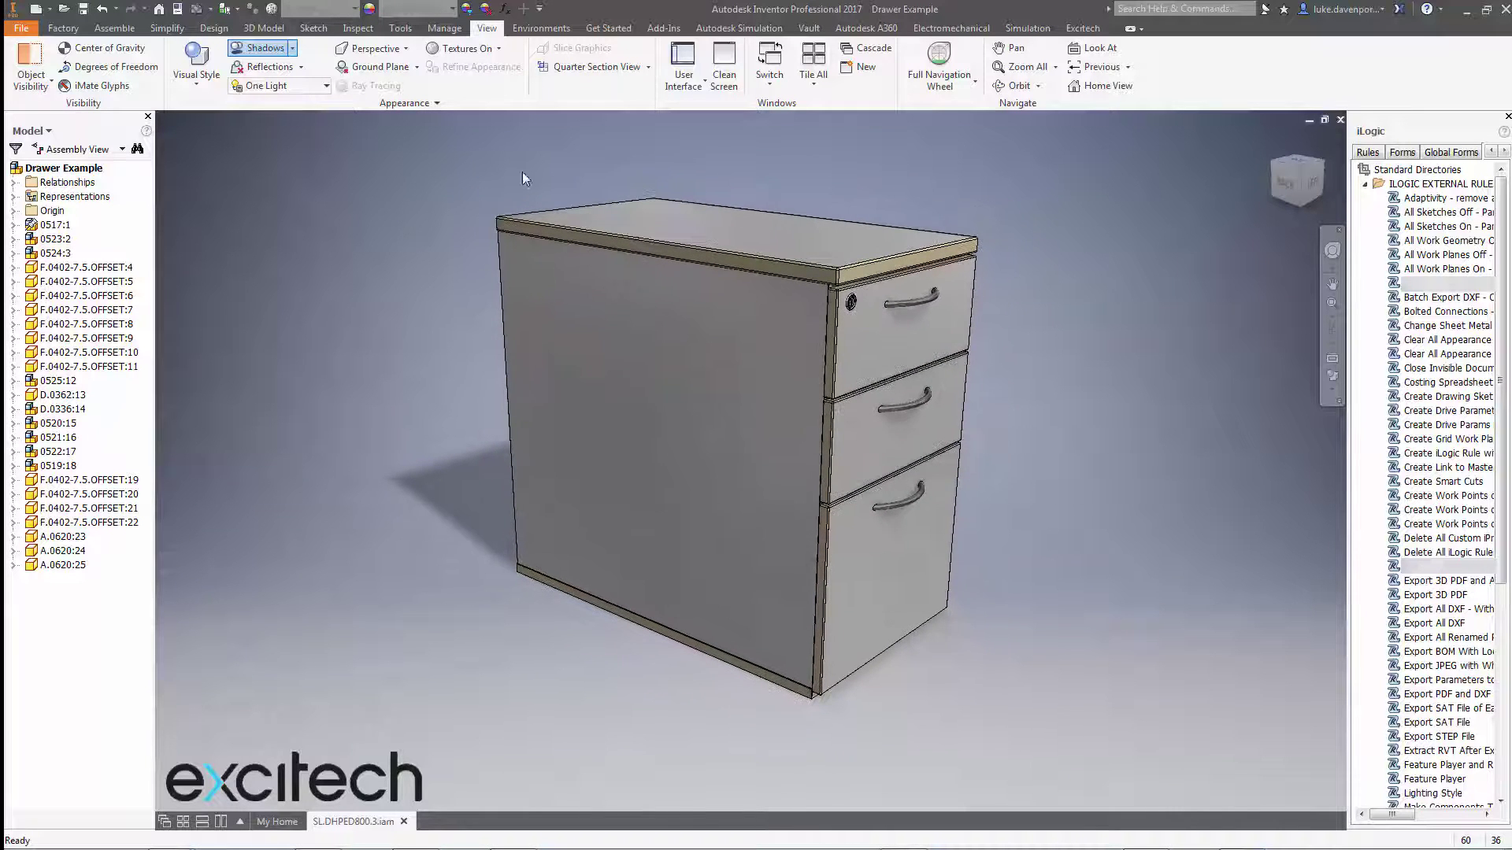
{"action": "left_click_drag", "start_coordinate": [423, 154], "coordinate": [1089, 749]}
{"action": "scroll", "coordinate": [1200, 357], "scroll_direction": "down", "scroll_amount": 1}
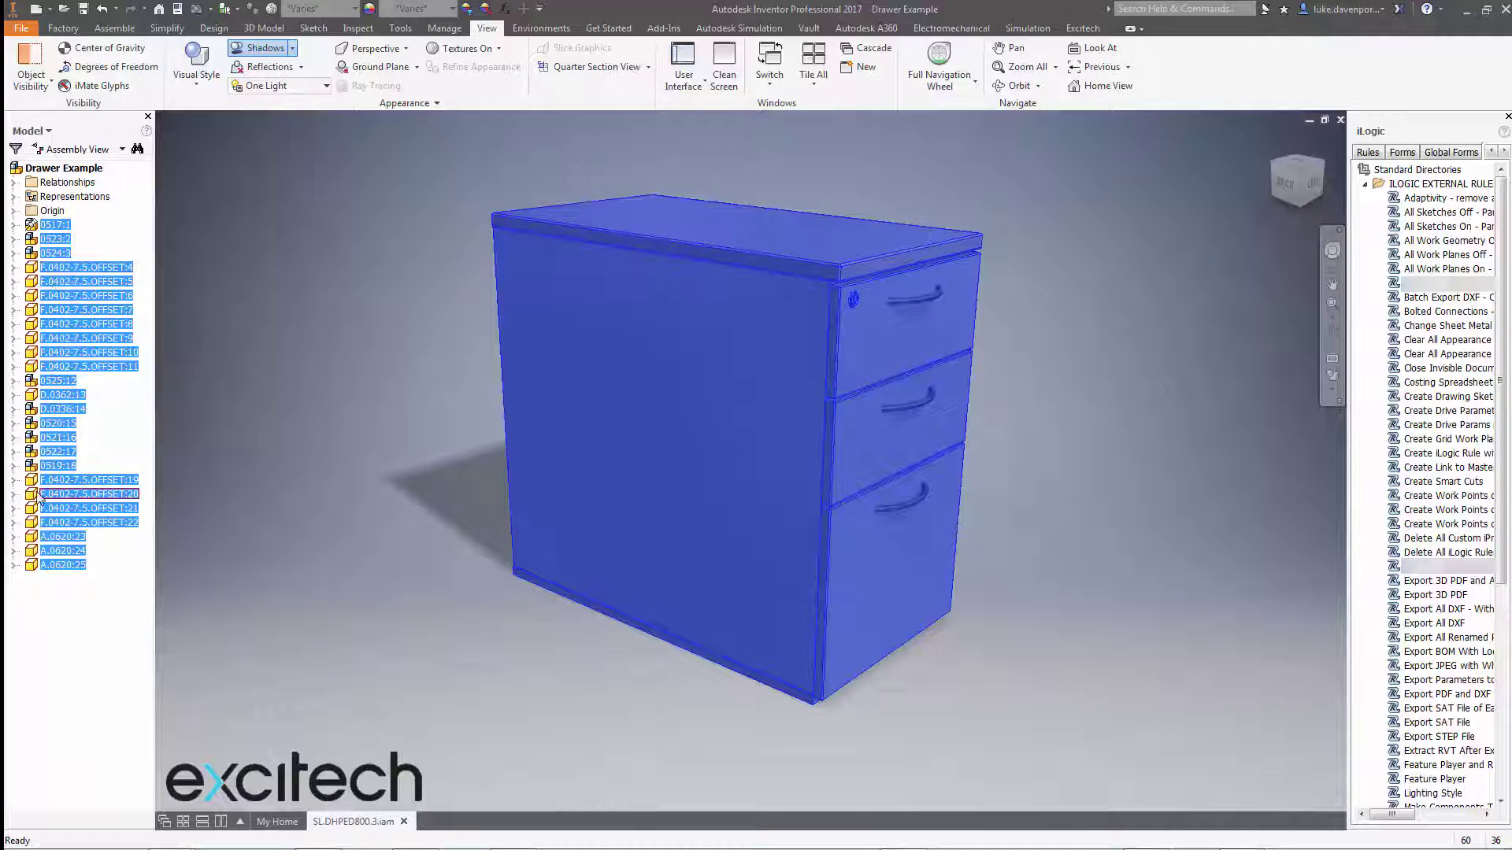
{"action": "left_click", "coordinate": [353, 9]}
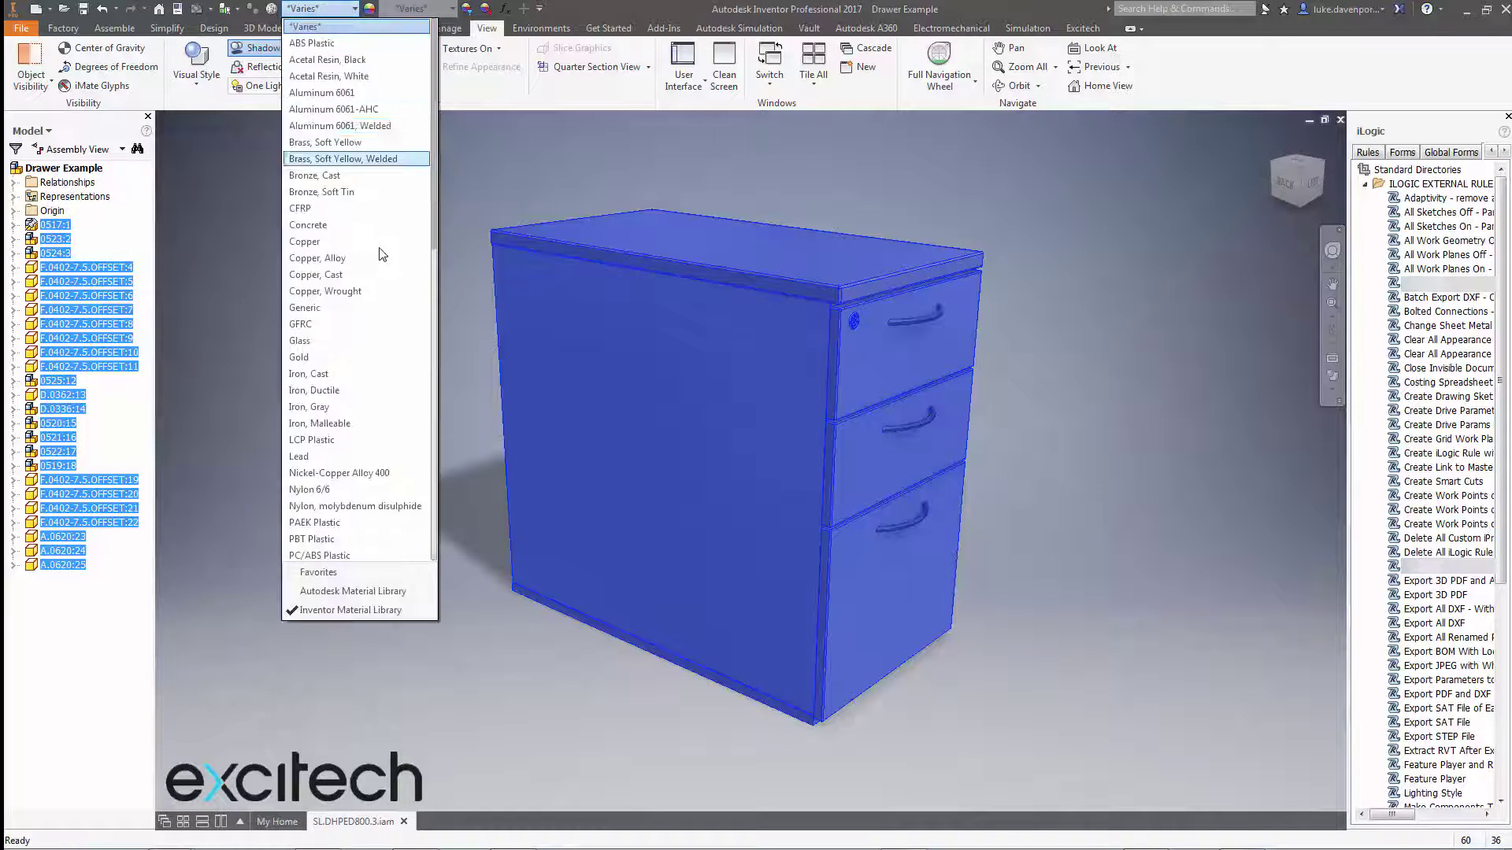
{"action": "scroll", "coordinate": [373, 296], "scroll_direction": "down", "scroll_amount": 5}
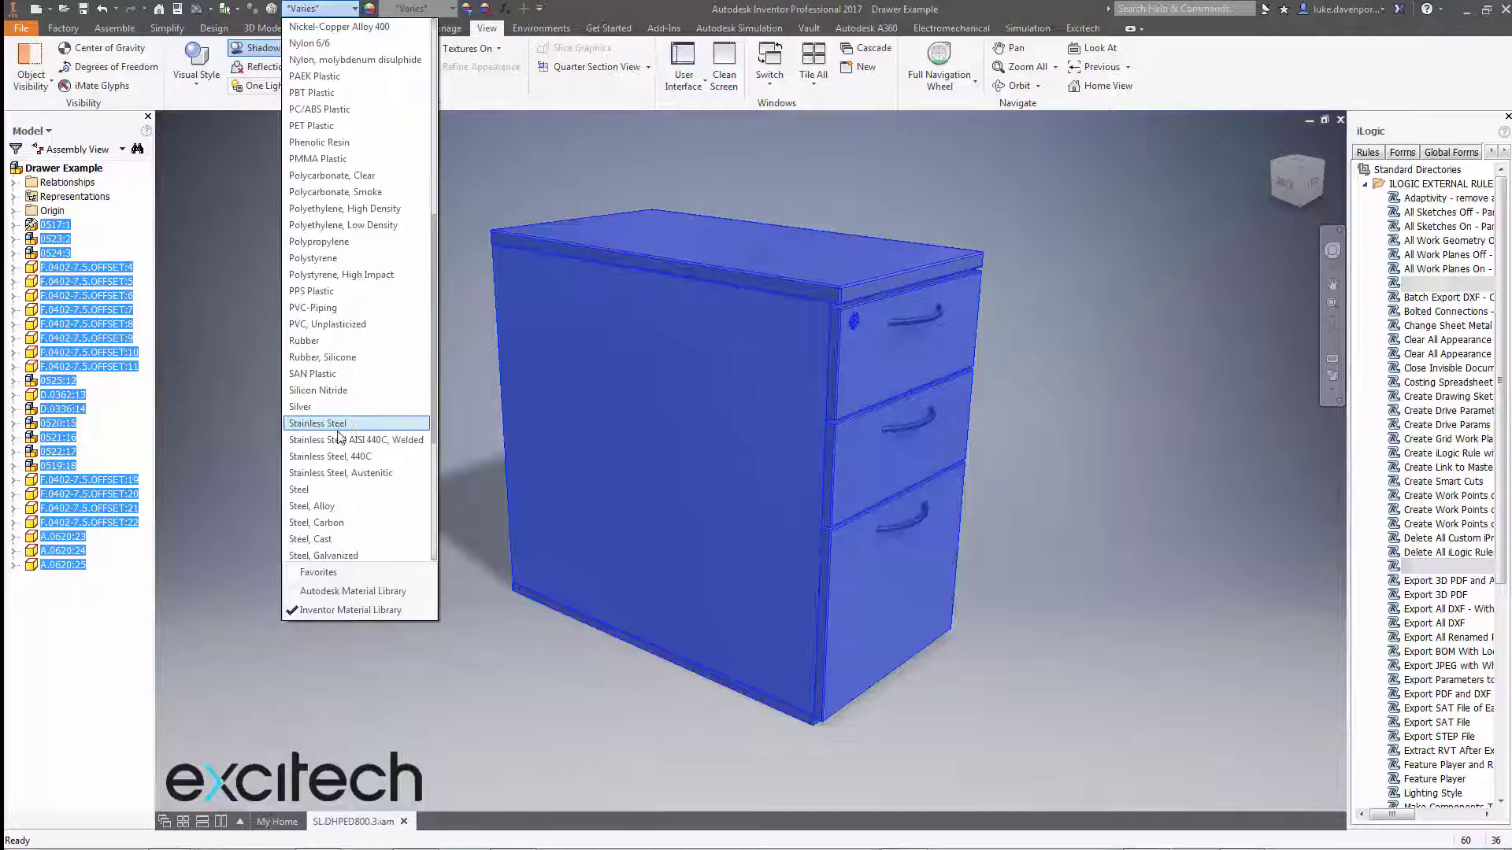
{"action": "left_click", "coordinate": [334, 427]}
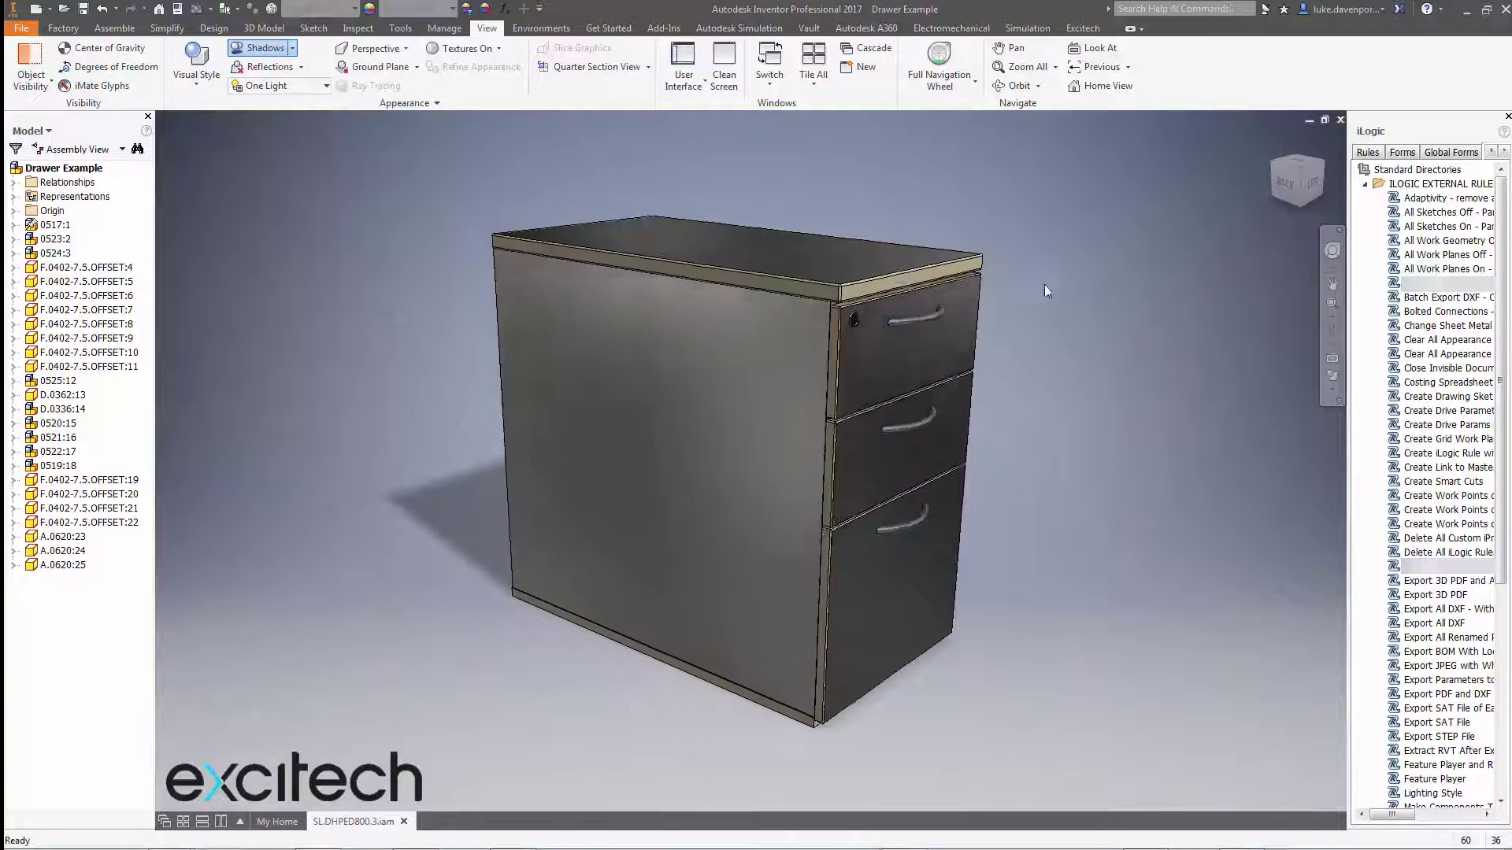
{"action": "key", "text": "F6"}
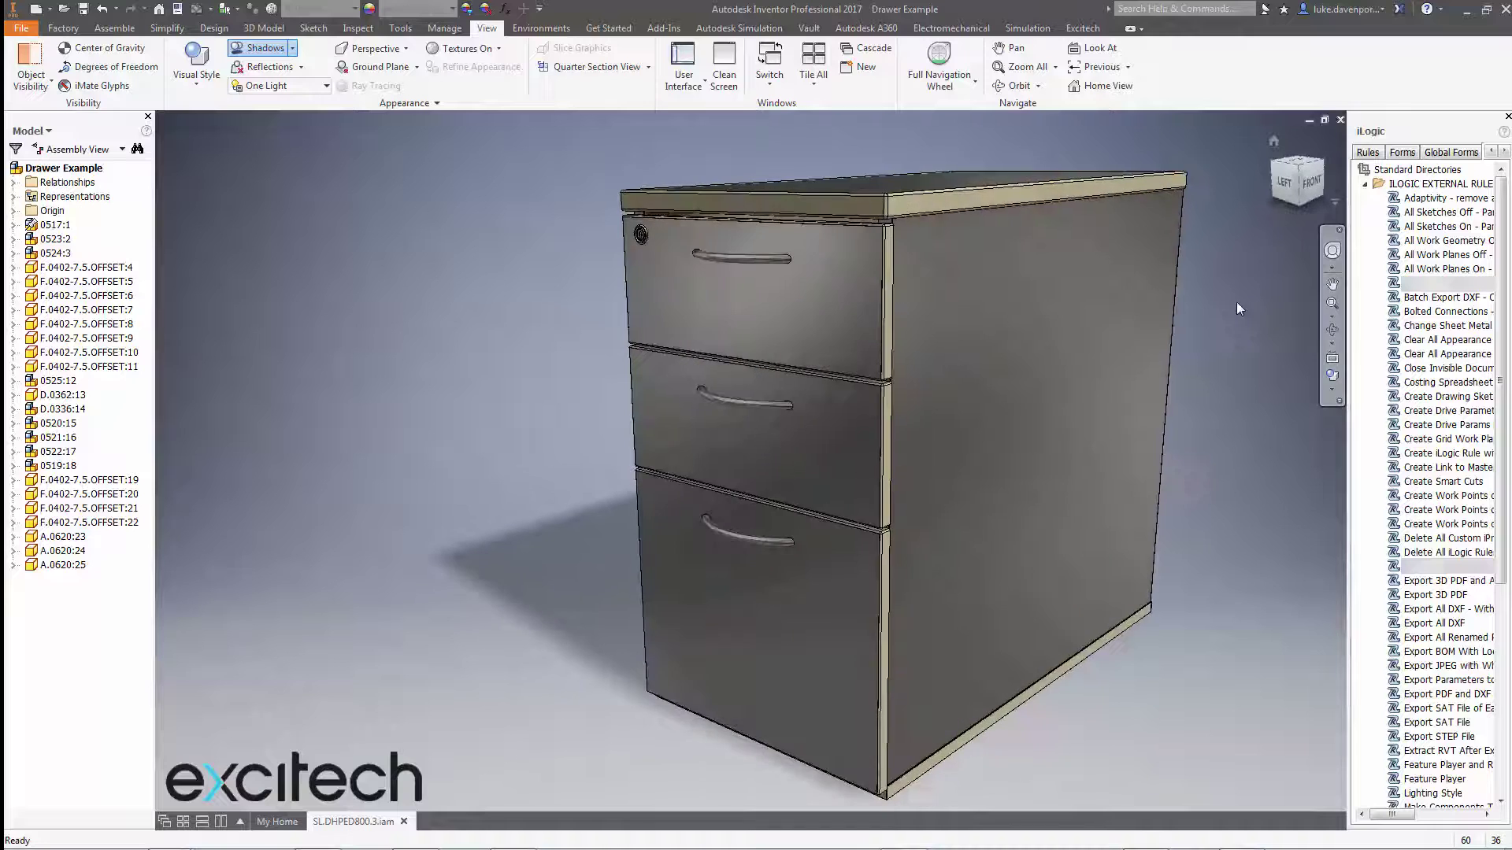
{"action": "key", "text": "F5"}
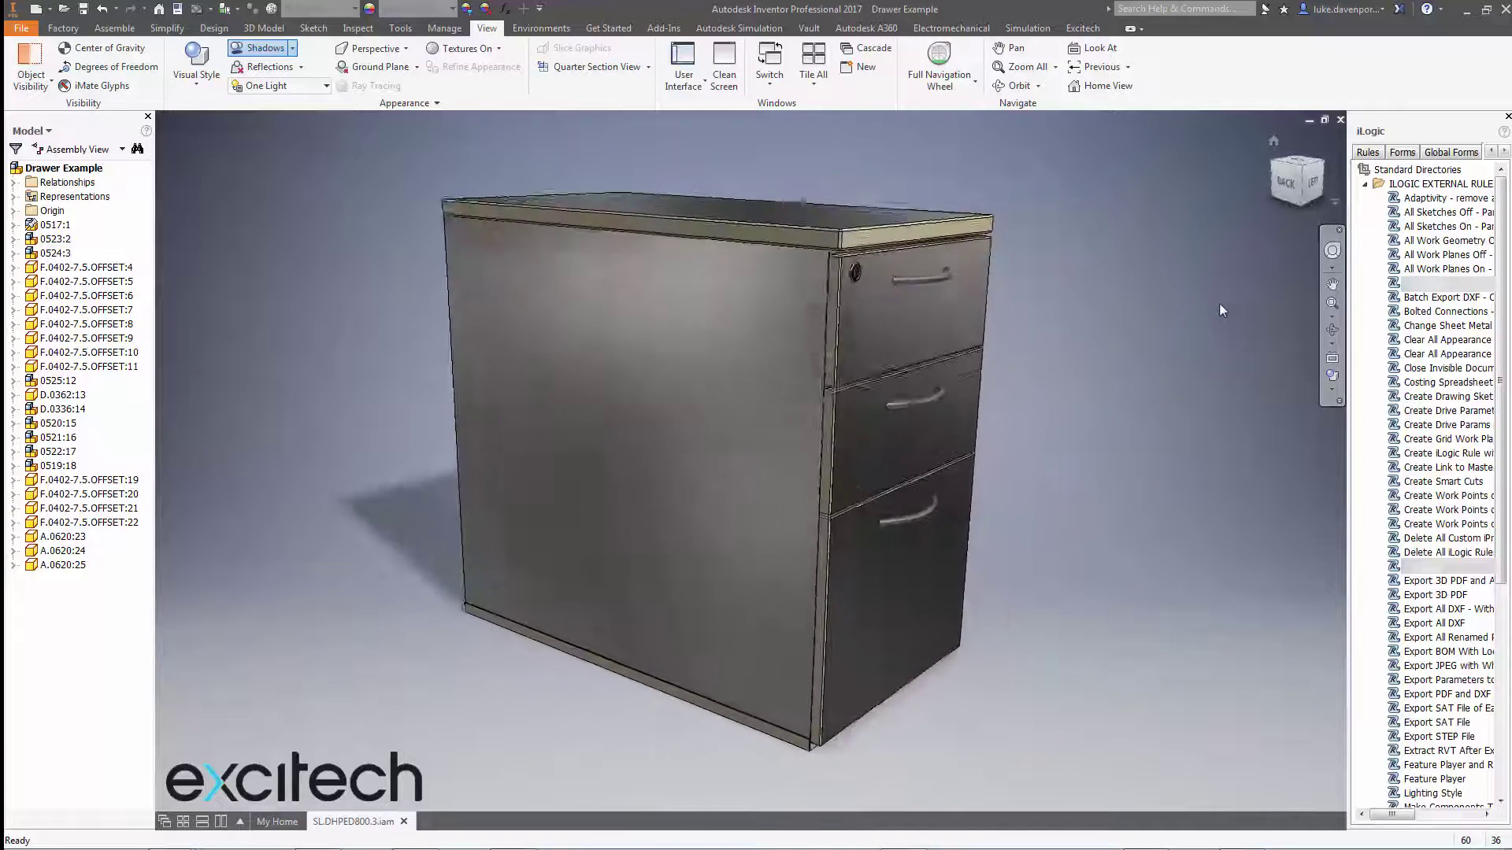
{"action": "key", "text": "F5"}
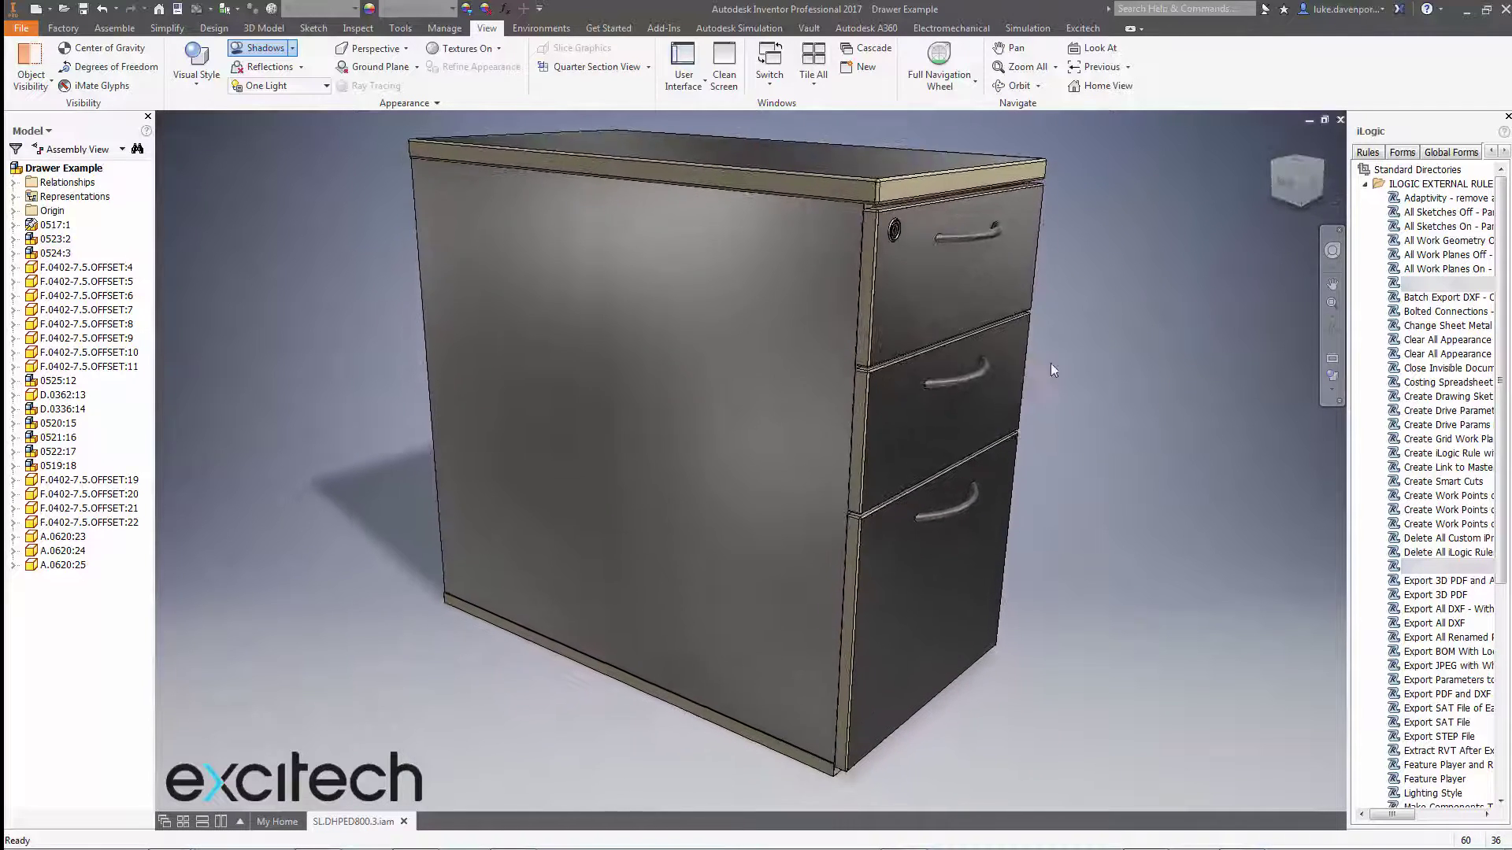
{"action": "middle_click_drag", "start_coordinate": [1164, 310], "coordinate": [1159, 315]}
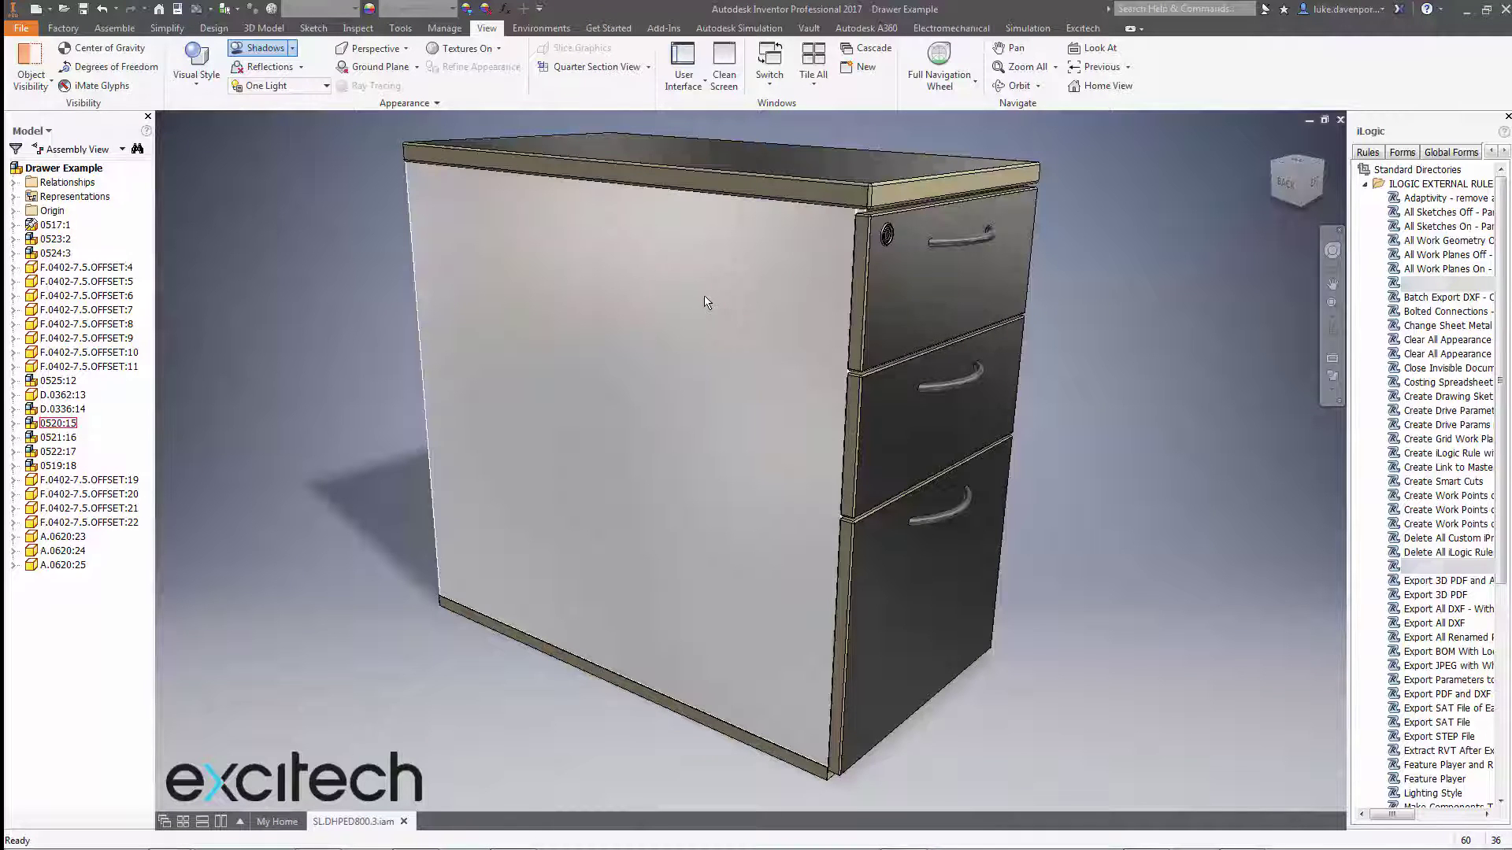
Step: Clear the side panel selection and switch the assembly's selection mode to Part Priority
{"action": "left_click", "coordinate": [546, 291]}
{"action": "mouse_move", "coordinate": [232, 271]}
{"action": "middle_mouse_down"}
{"action": "mouse_move", "coordinate": [260, 281]}
{"action": "mouse_move", "coordinate": [252, 267]}
{"action": "middle_mouse_up"}
{"action": "left_click", "coordinate": [262, 266]}
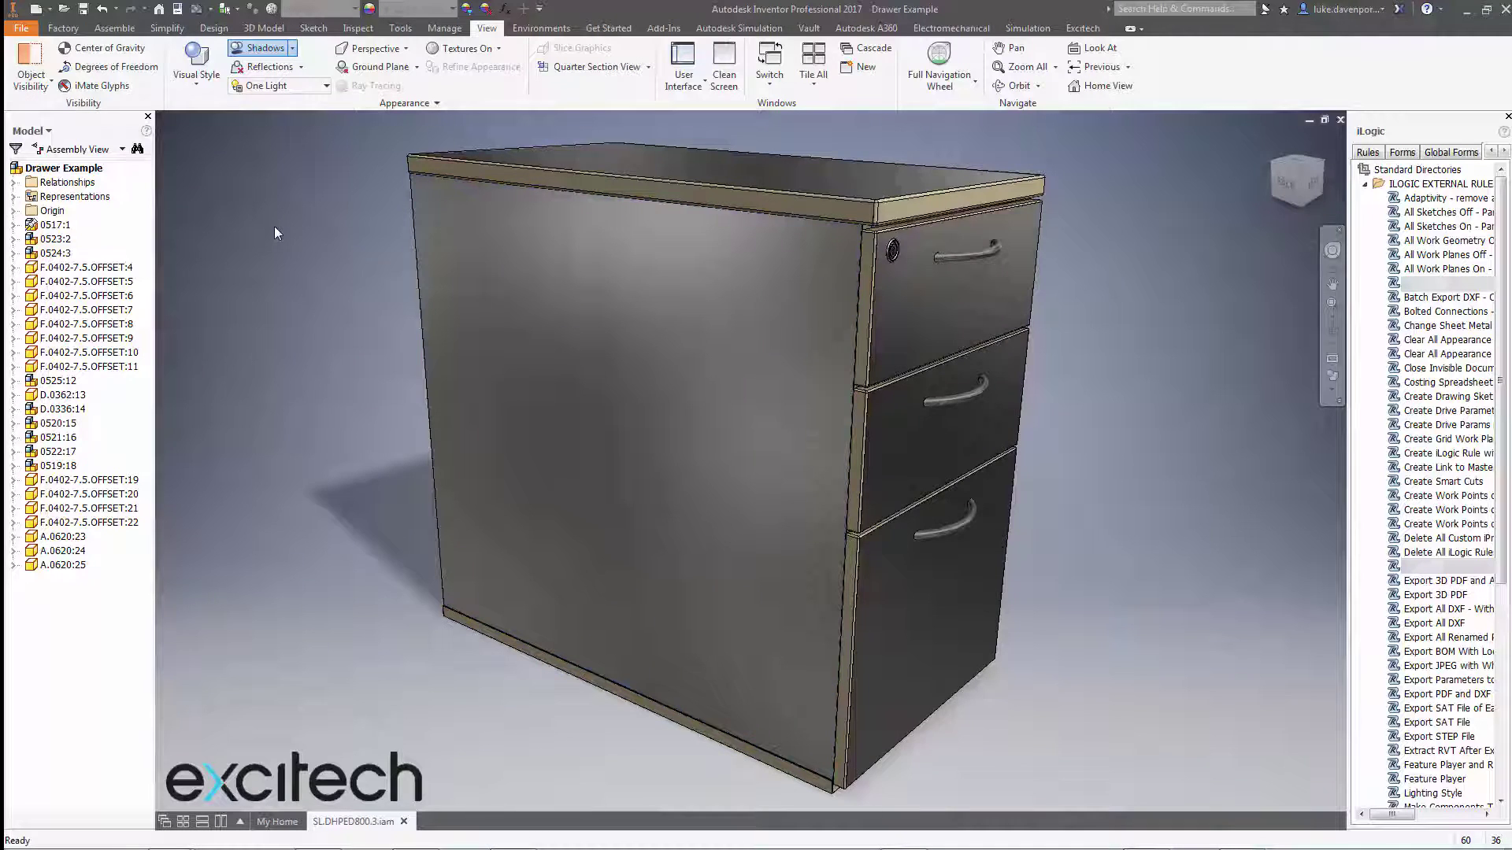
{"action": "right_click", "coordinate": [274, 225], "text": "shift"}
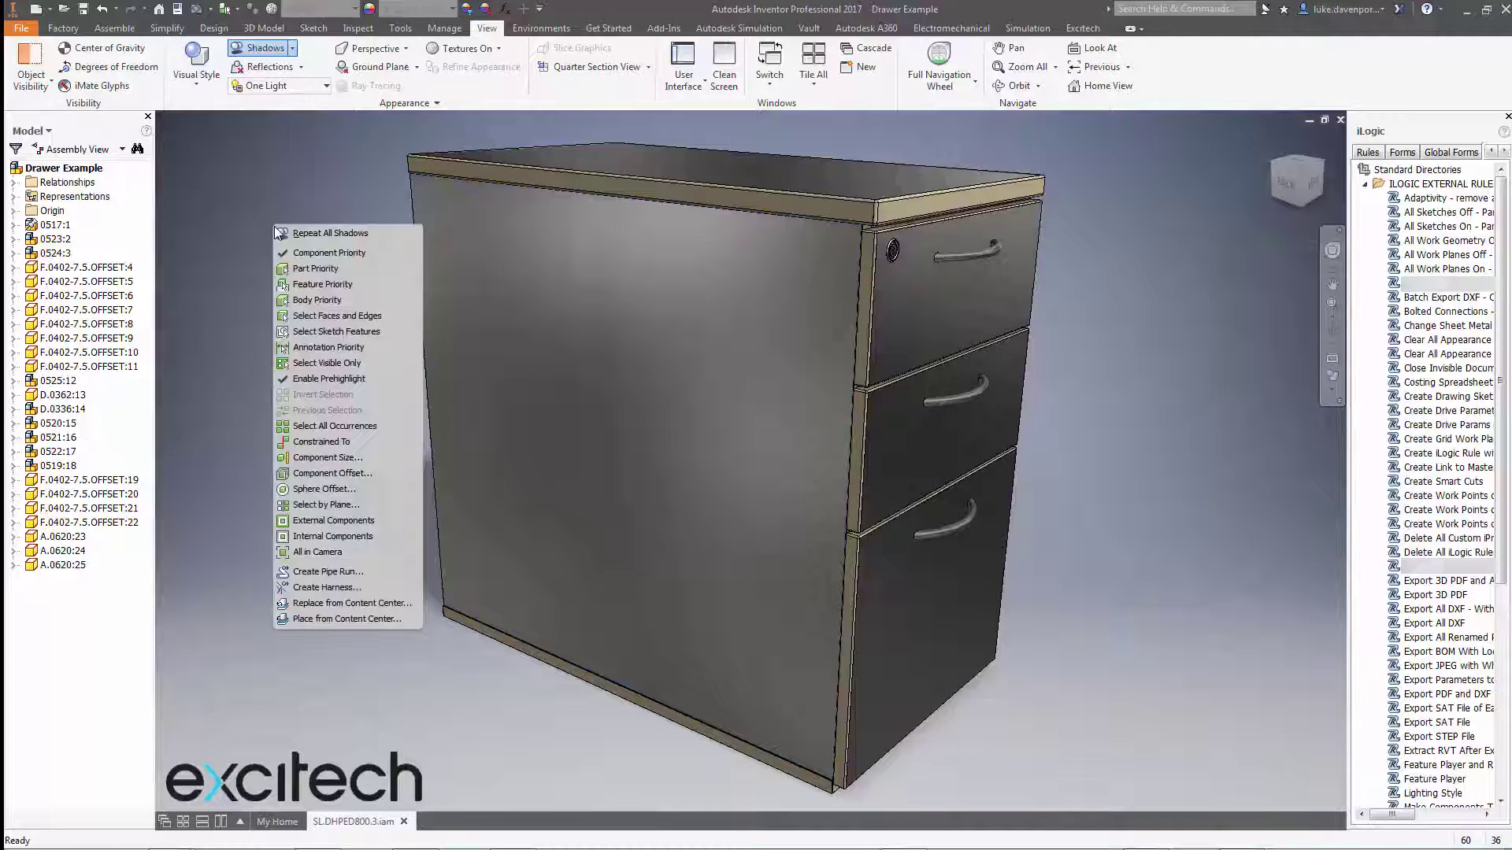
{"action": "left_click", "coordinate": [314, 270]}
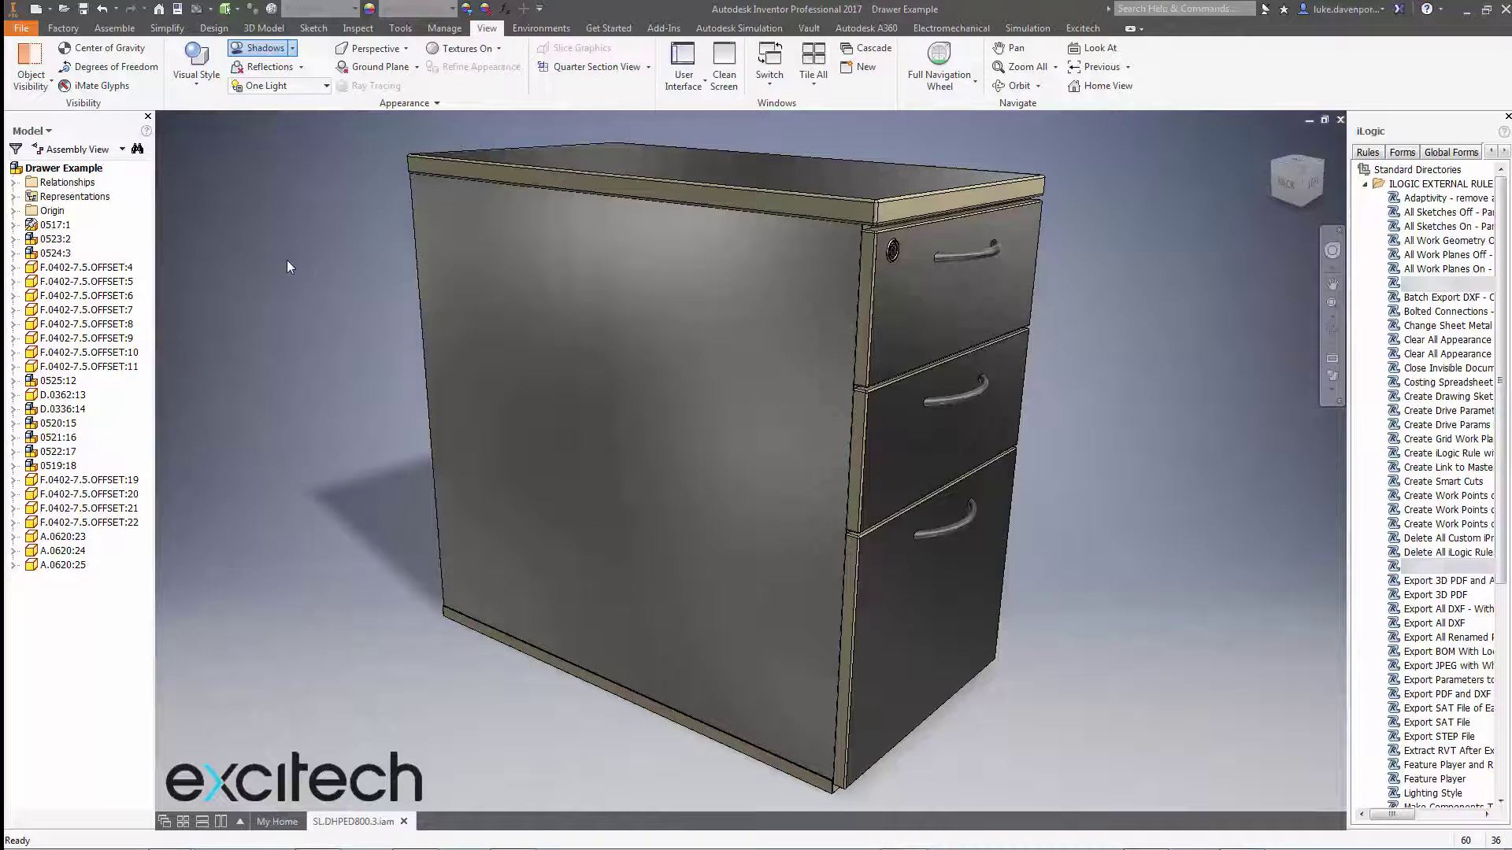
Step: Check the material and appearance assigned to the large side panel and to the worktop's long edge strip
{"action": "left_click", "coordinate": [673, 289]}
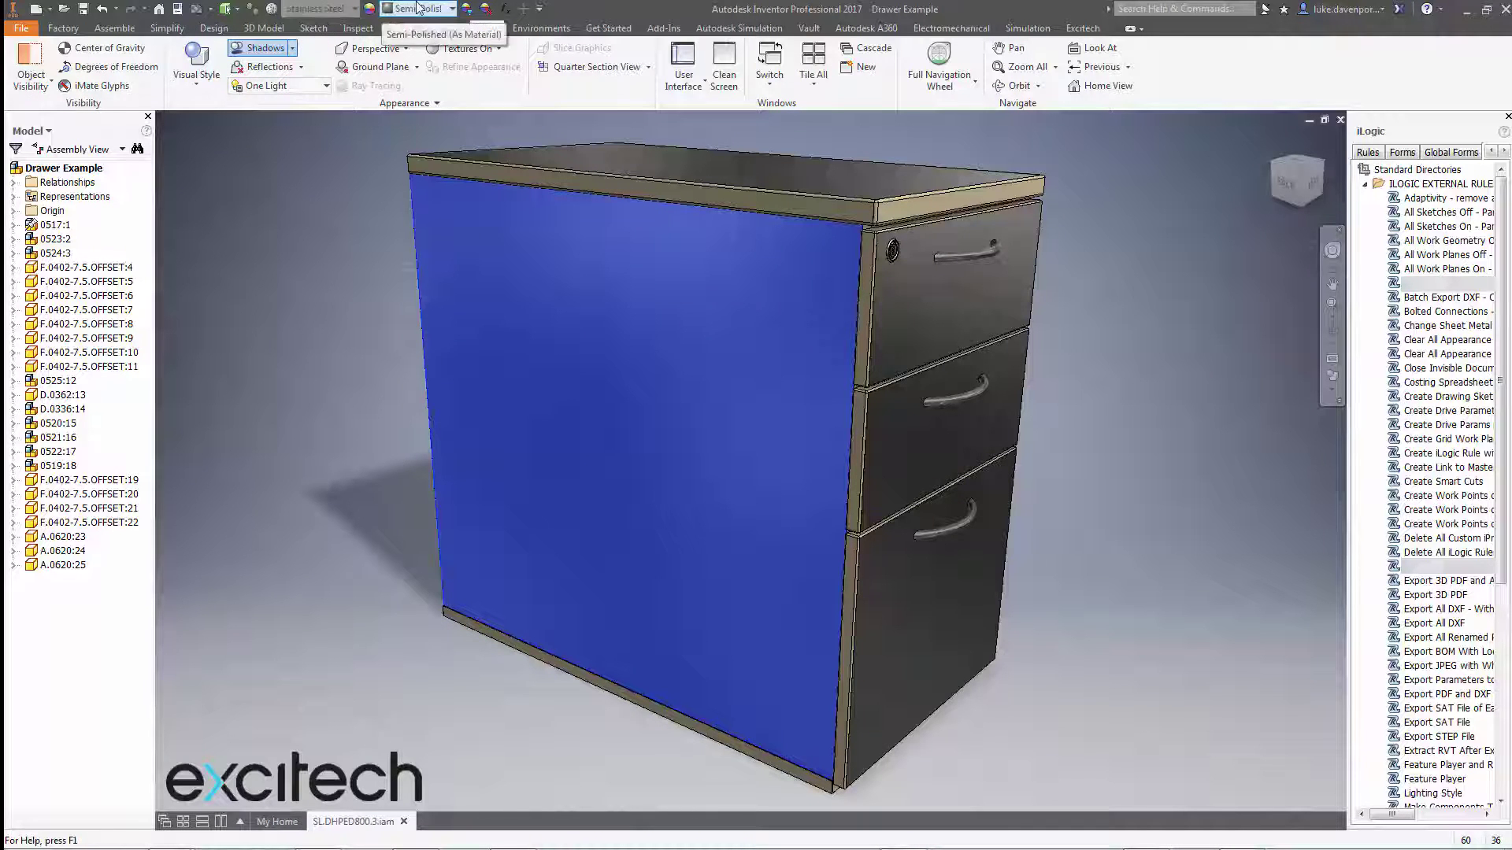
{"action": "left_click", "coordinate": [342, 211]}
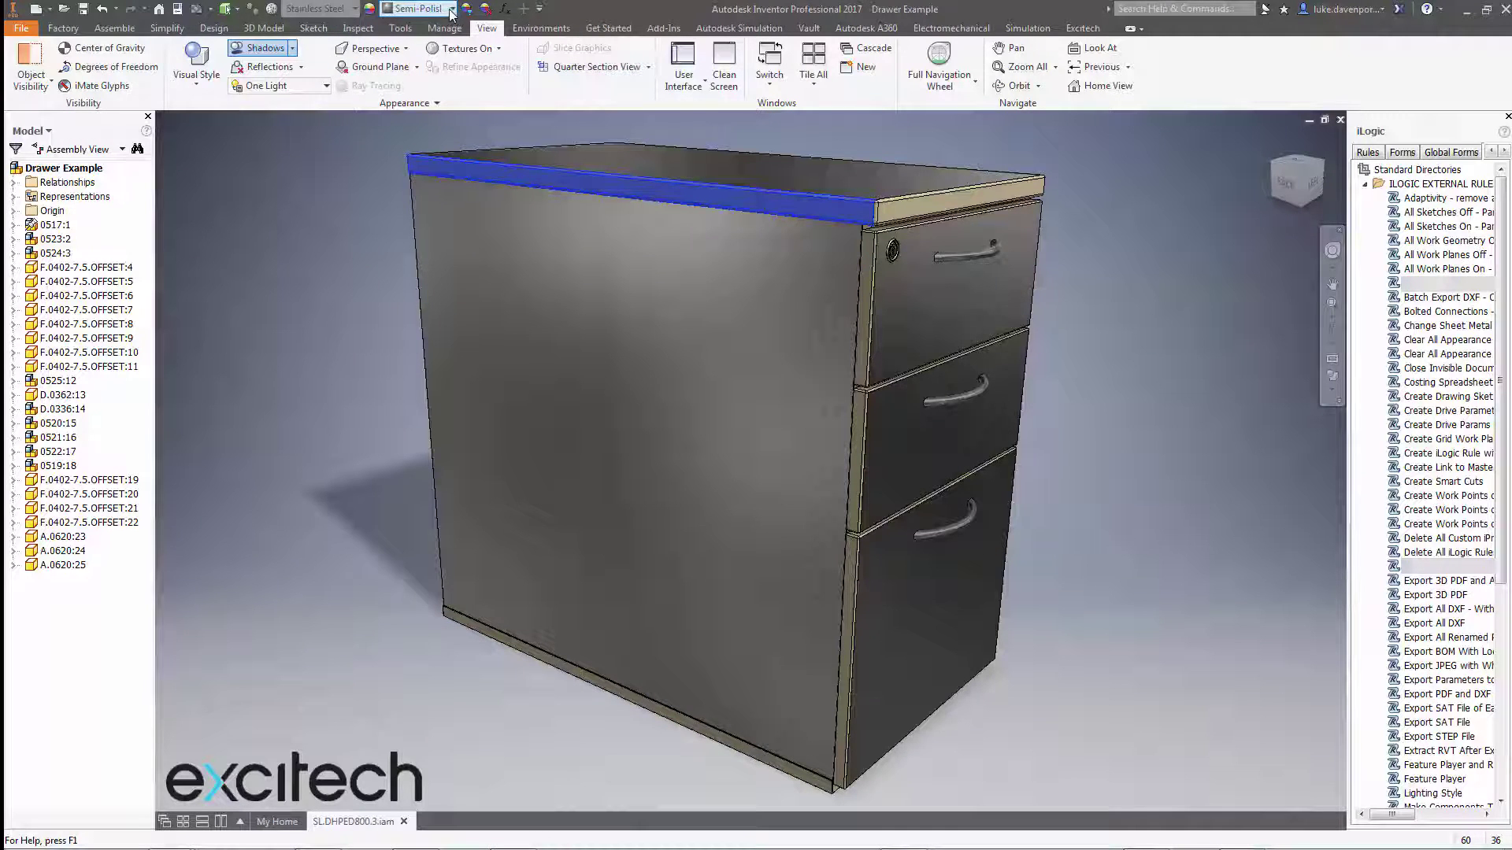
{"action": "left_click", "coordinate": [452, 9]}
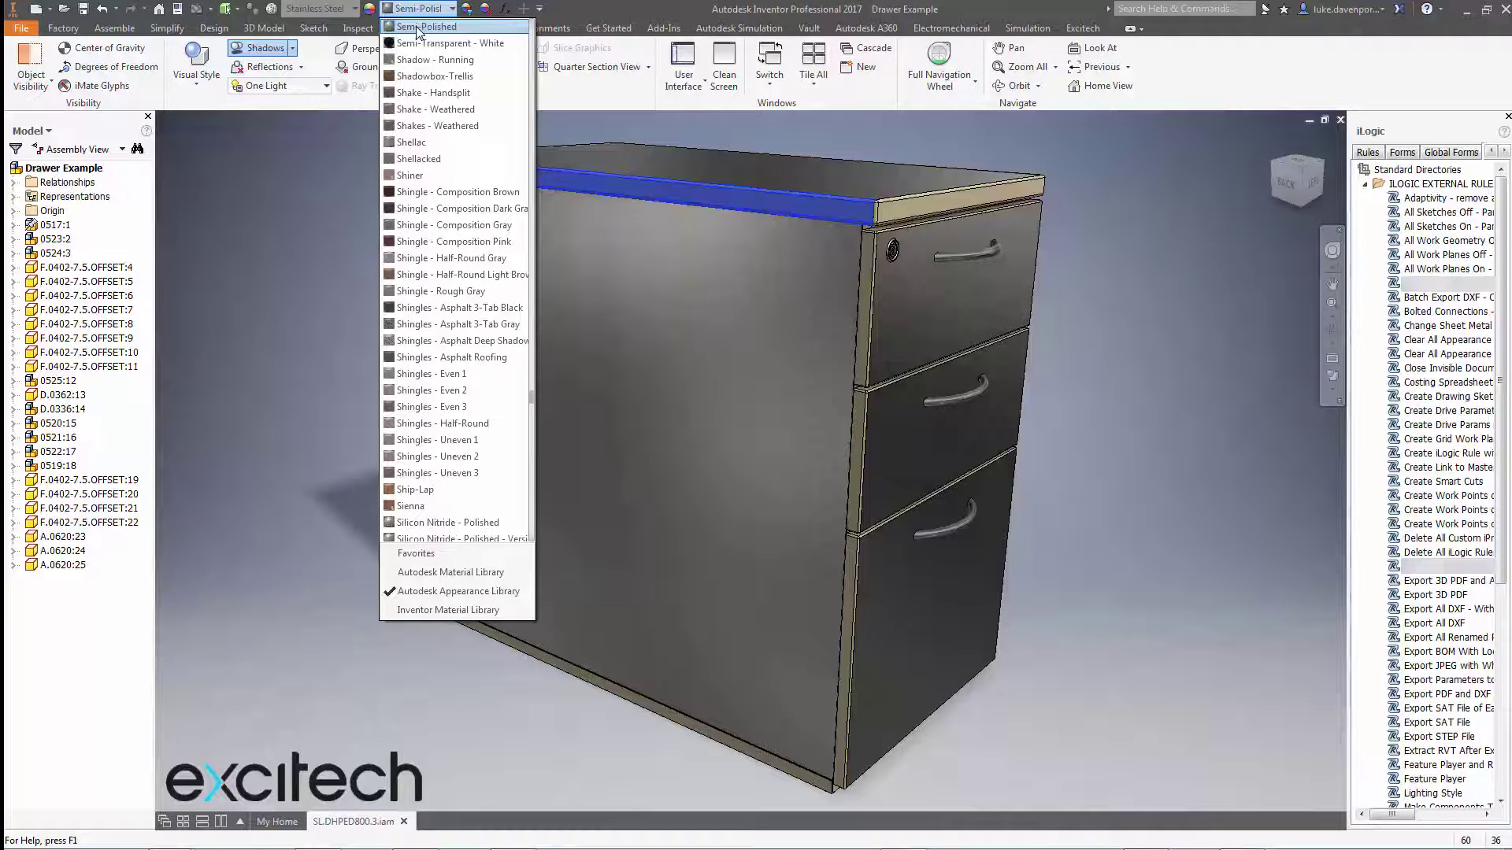
{"action": "left_click", "coordinate": [326, 230]}
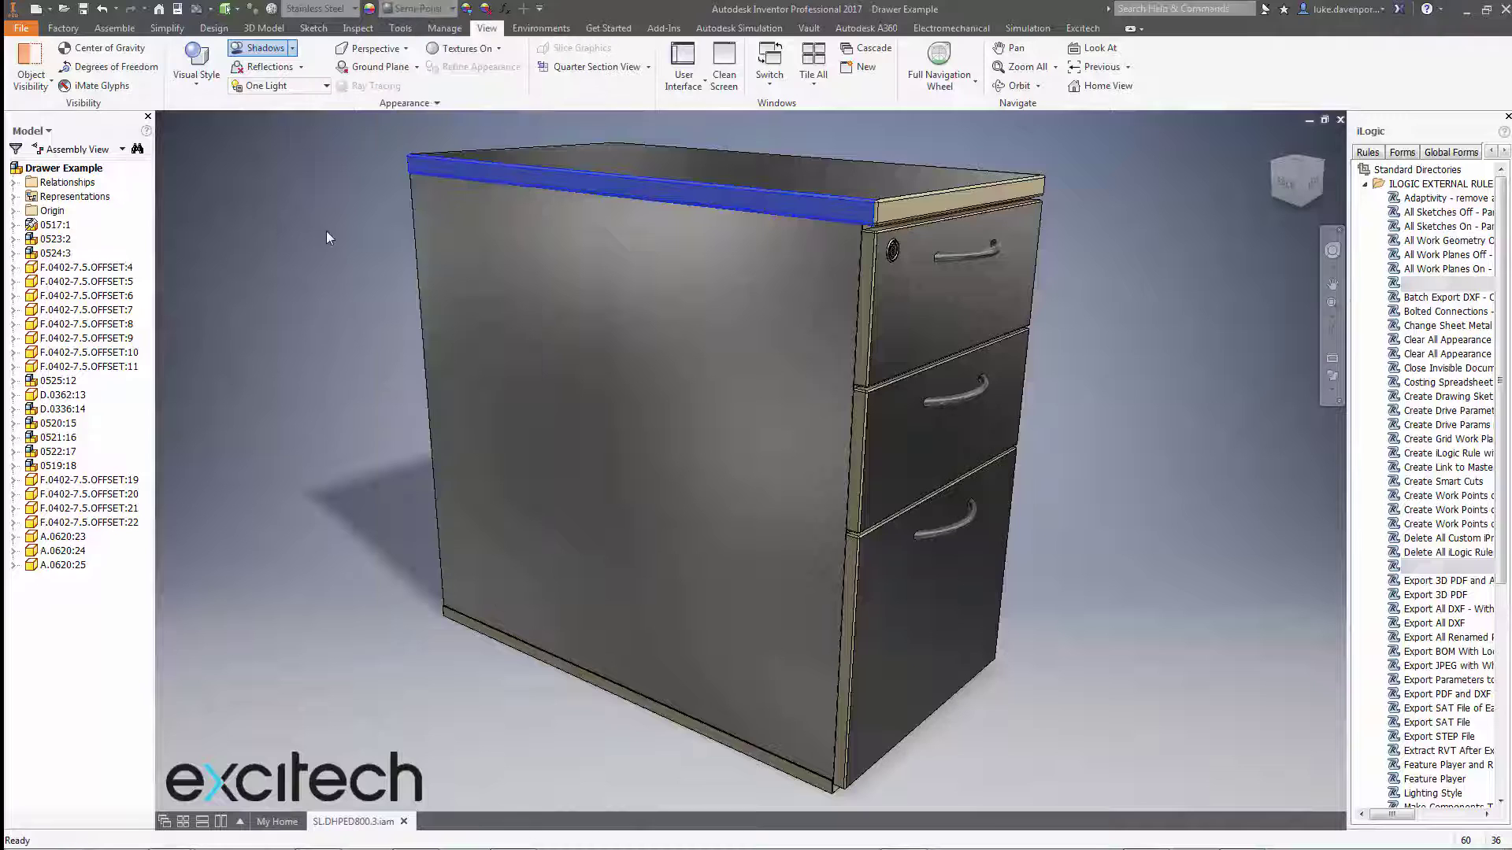
{"action": "left_click", "coordinate": [313, 233]}
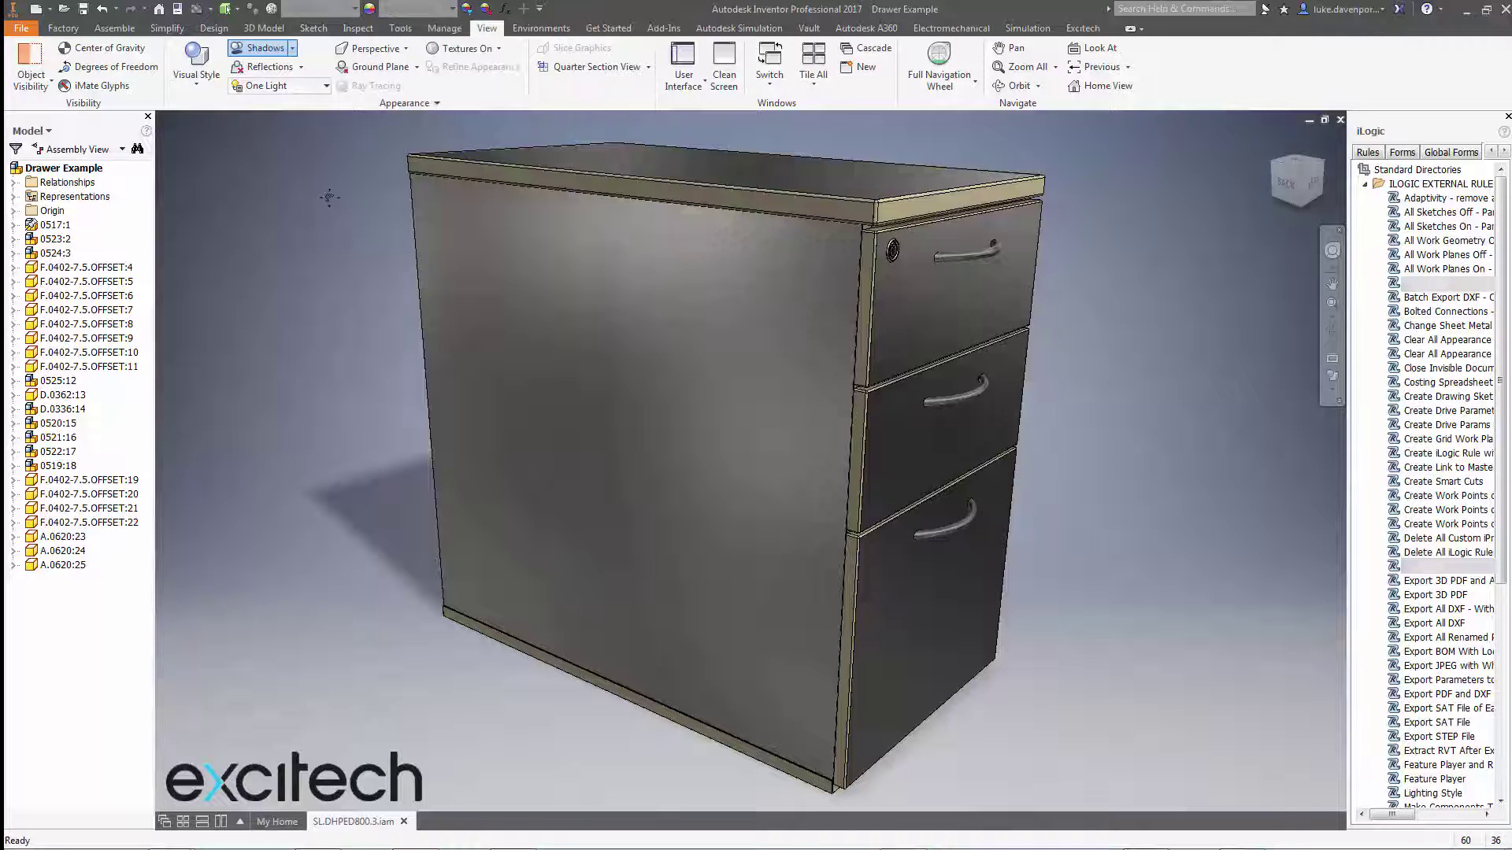
Step: Undo the Stainless Steel material assignment on the cabinet
{"action": "middle_click_drag", "start_coordinate": [327, 195], "coordinate": [334, 203]}
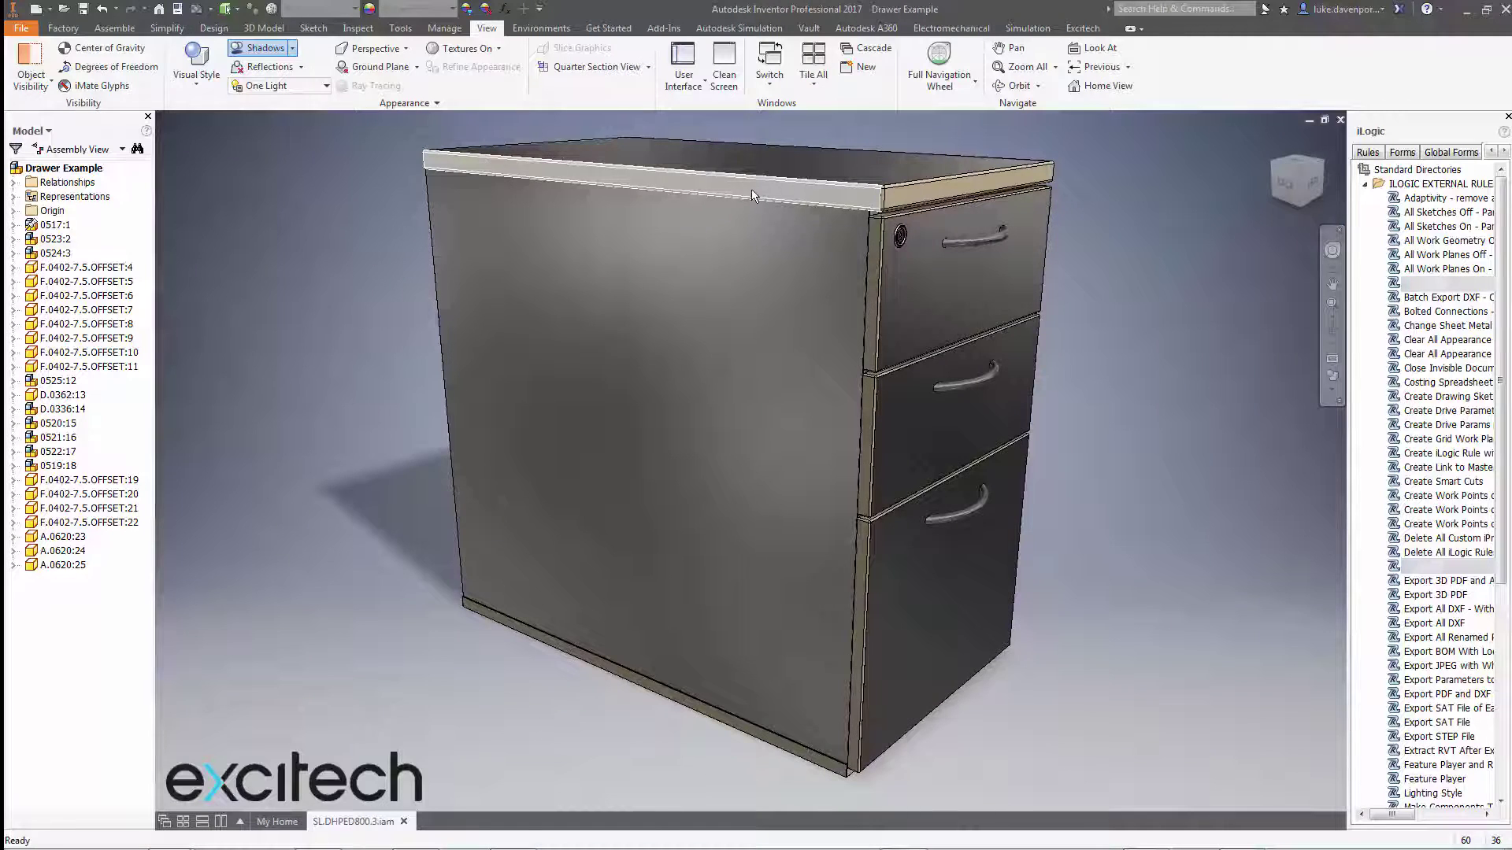
{"action": "middle_click_drag", "start_coordinate": [321, 185], "coordinate": [322, 197]}
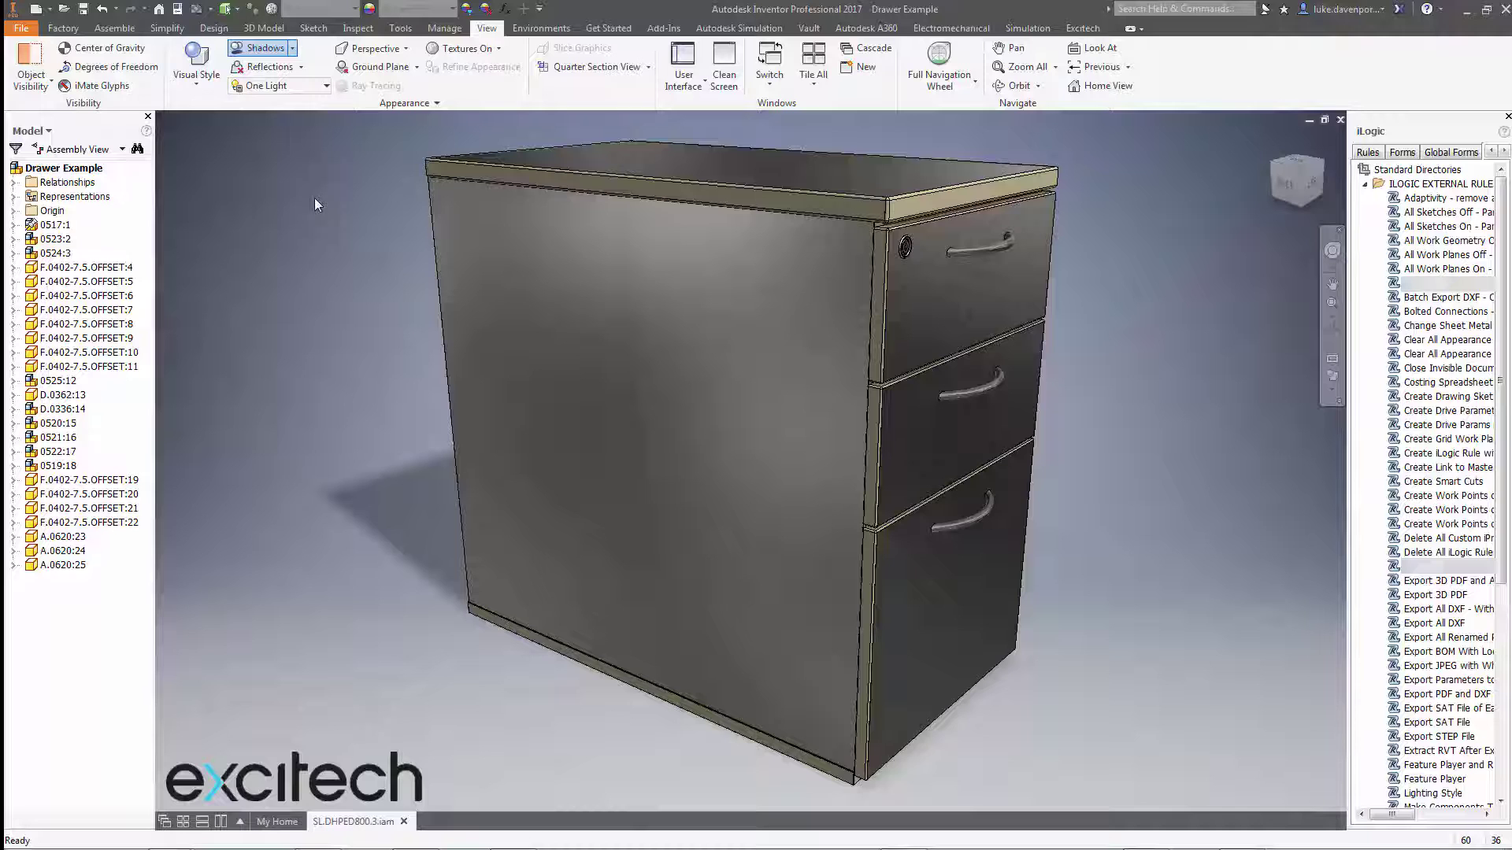
{"action": "middle_click_drag", "start_coordinate": [310, 206], "coordinate": [310, 196]}
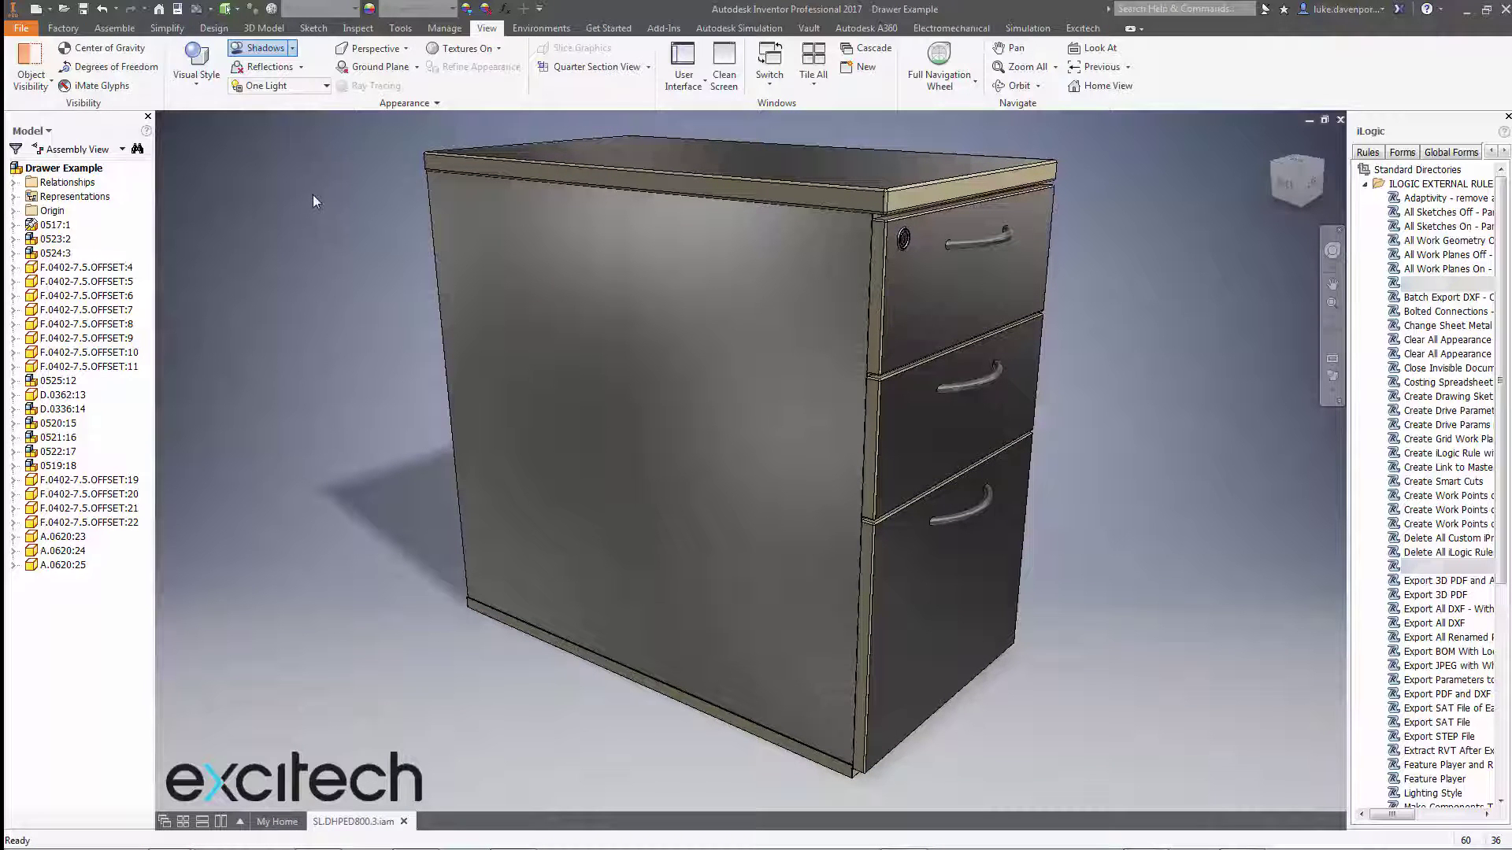
{"action": "middle_click_drag", "start_coordinate": [313, 197], "coordinate": [304, 199], "text": "shift"}
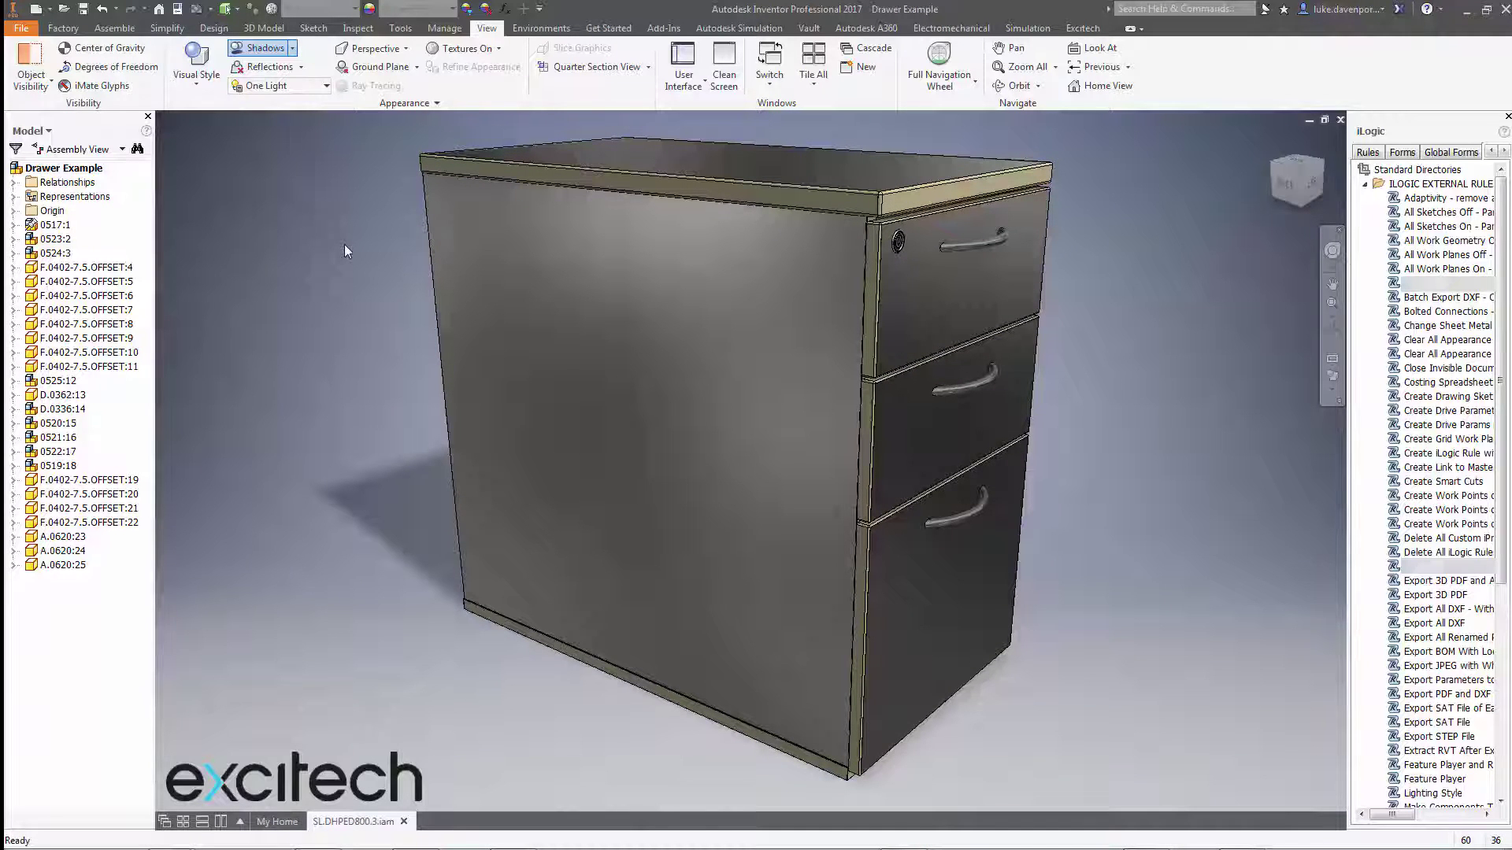
{"action": "middle_click_drag", "start_coordinate": [344, 251], "coordinate": [320, 259]}
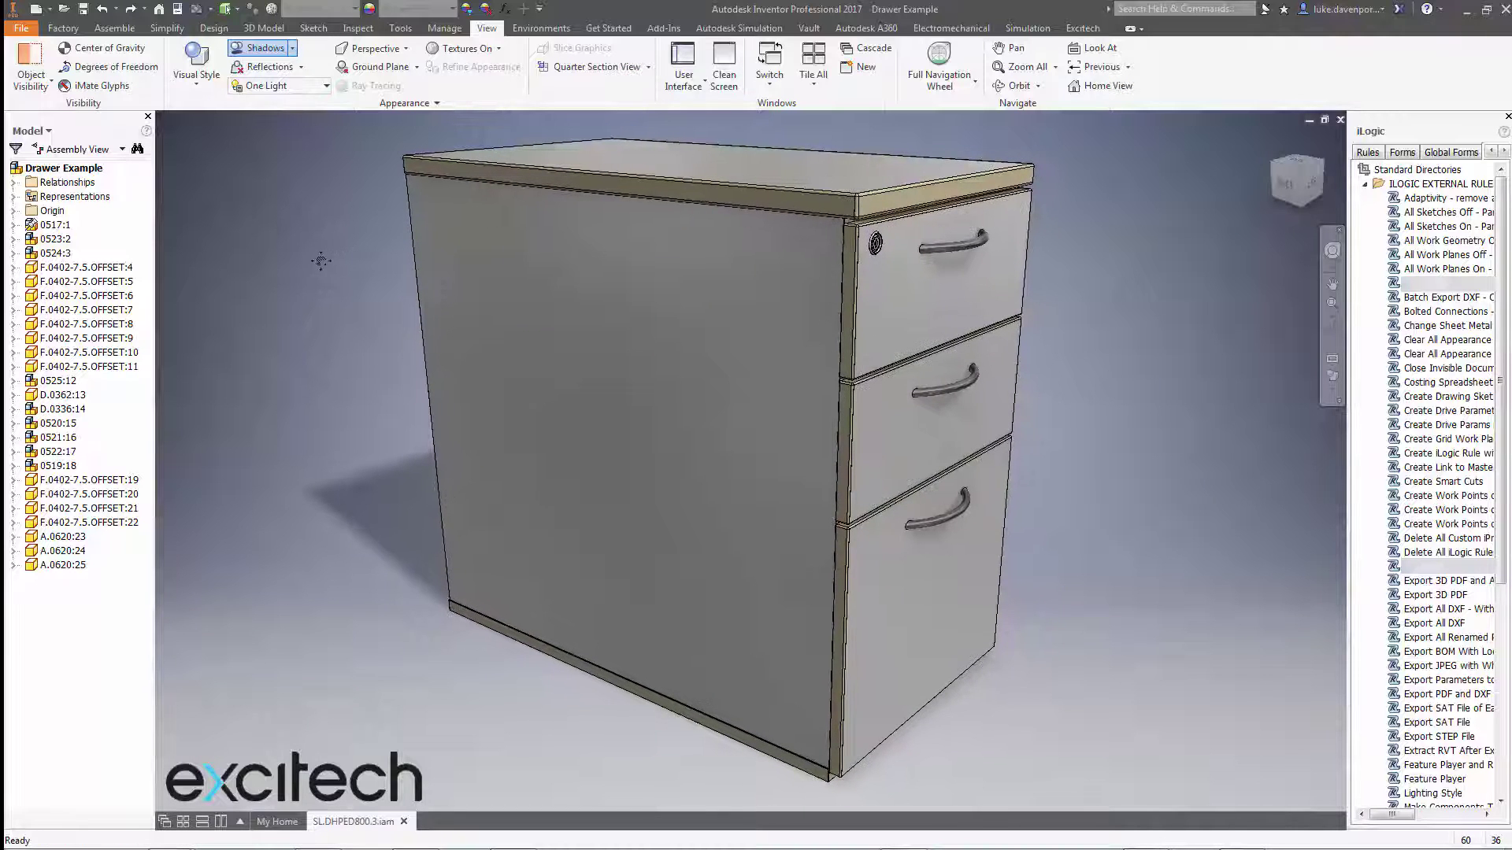
Step: Select all parts of the cabinet and apply the White appearance from the Autodesk Appearance Library, then clear the selection
{"action": "scroll", "coordinate": [321, 257], "scroll_direction": "up", "scroll_amount": 2}
{"action": "left_click_drag", "start_coordinate": [381, 135], "coordinate": [1212, 776]}
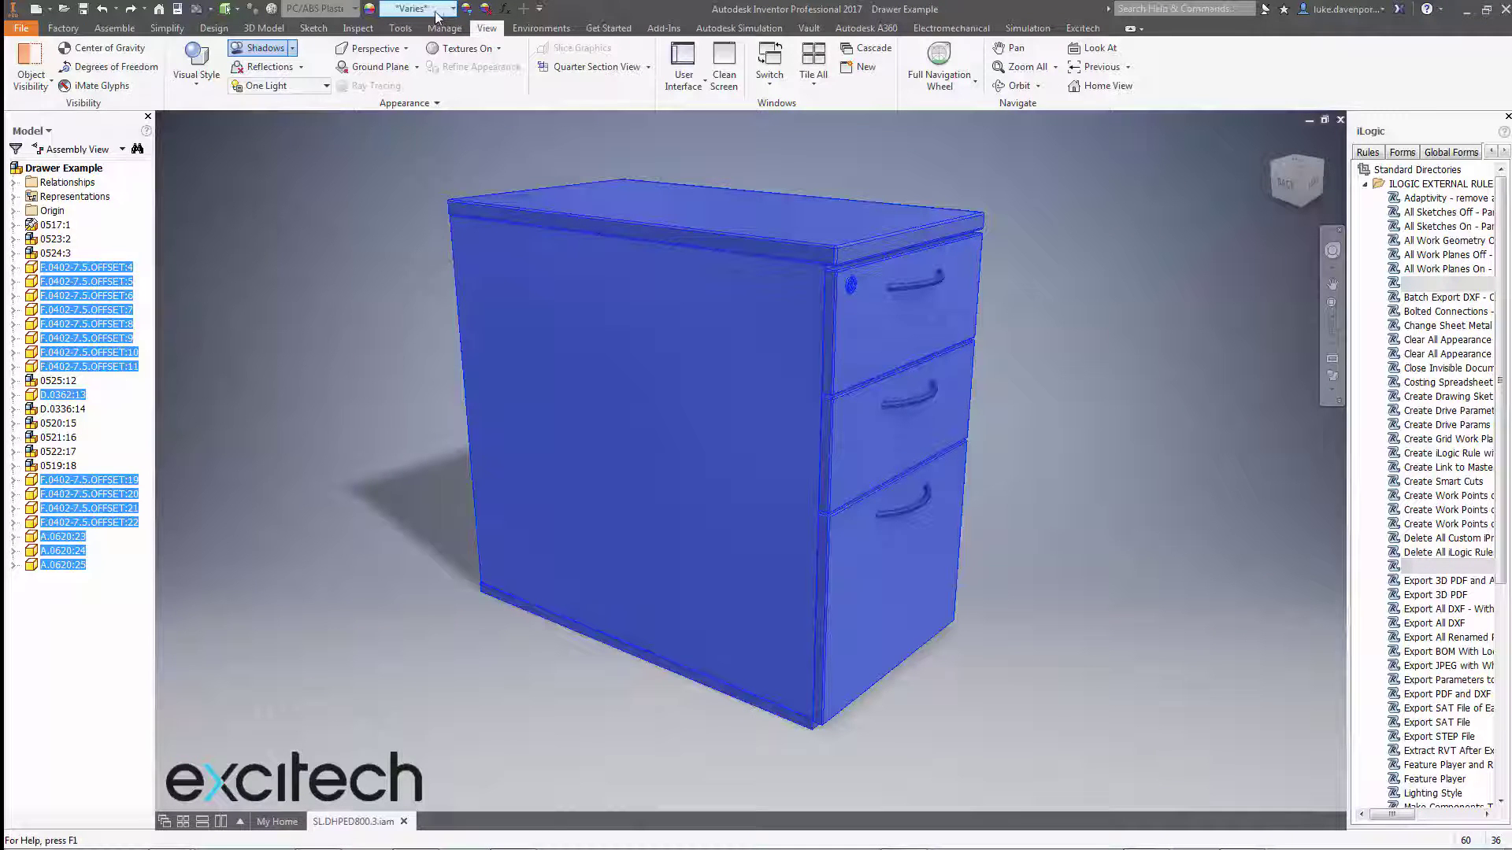
{"action": "left_click", "coordinate": [451, 9]}
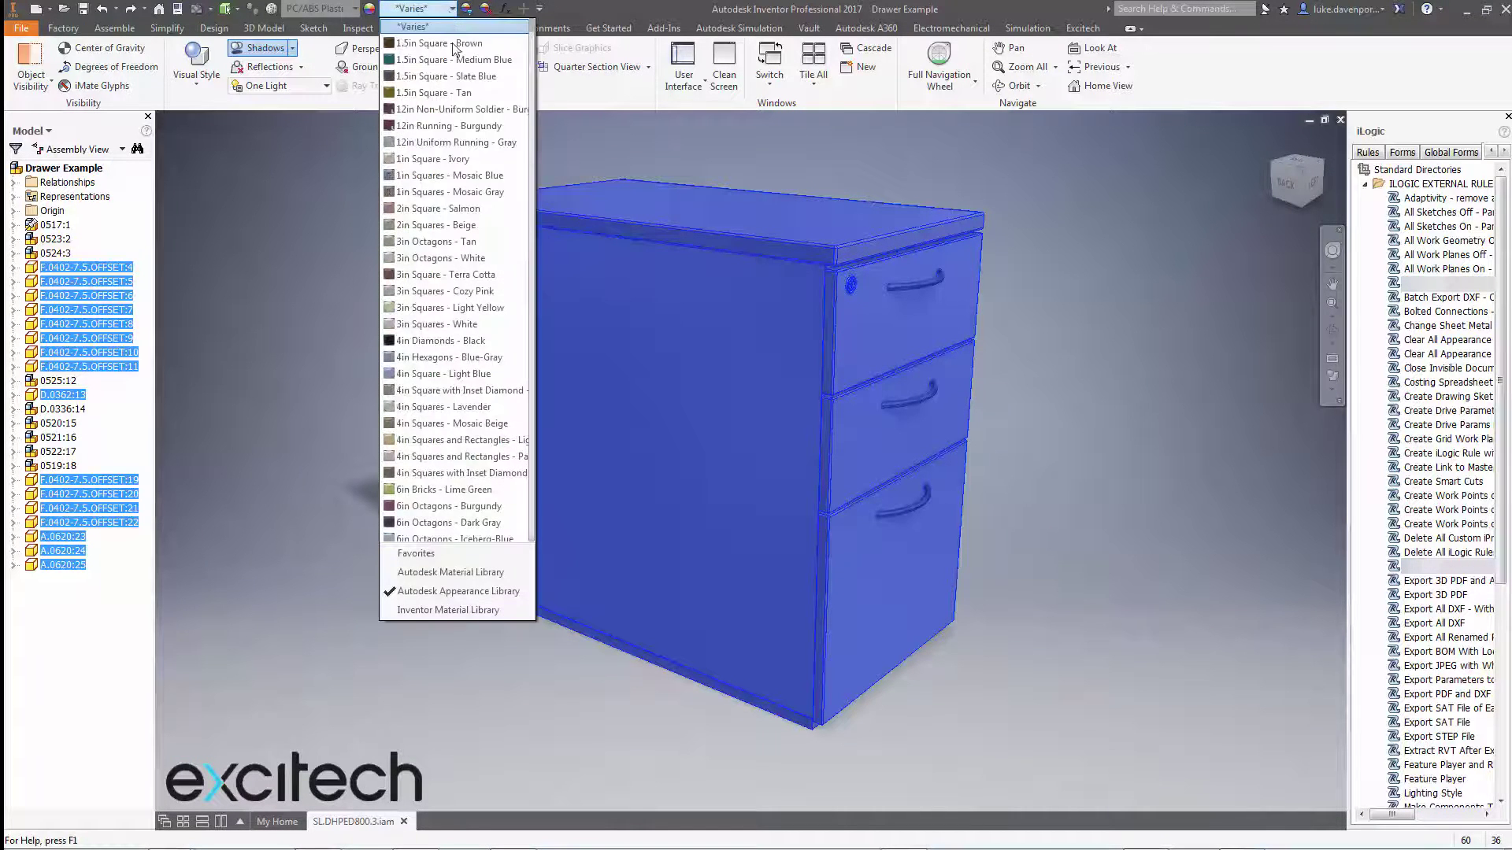
{"action": "scroll", "coordinate": [445, 246], "scroll_direction": "down", "scroll_amount": 12}
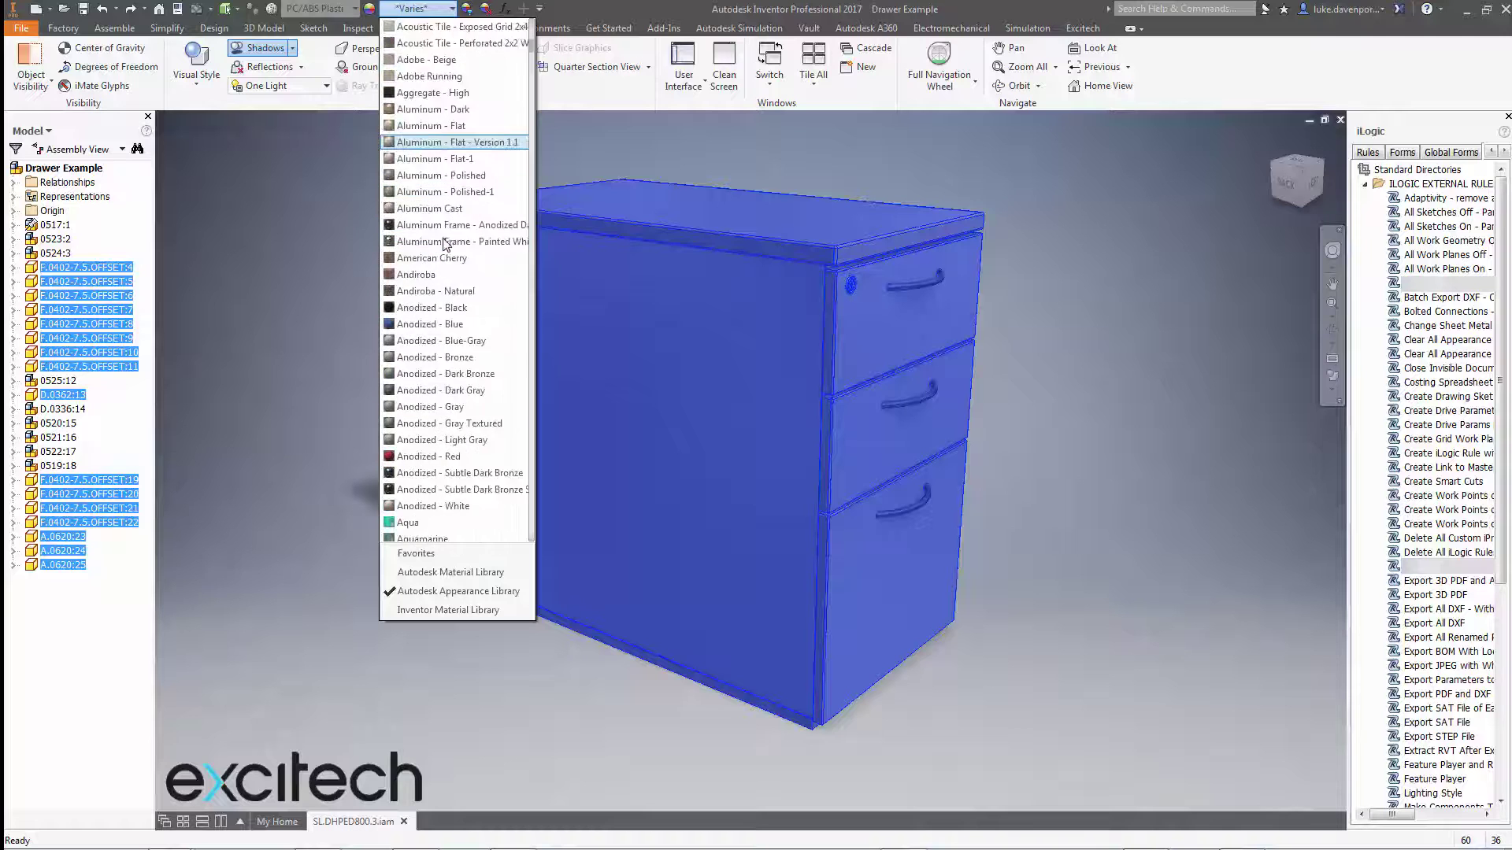
{"action": "scroll", "coordinate": [445, 246], "scroll_direction": "down", "scroll_amount": 6}
{"action": "scroll", "coordinate": [443, 245], "scroll_direction": "down", "scroll_amount": 20}
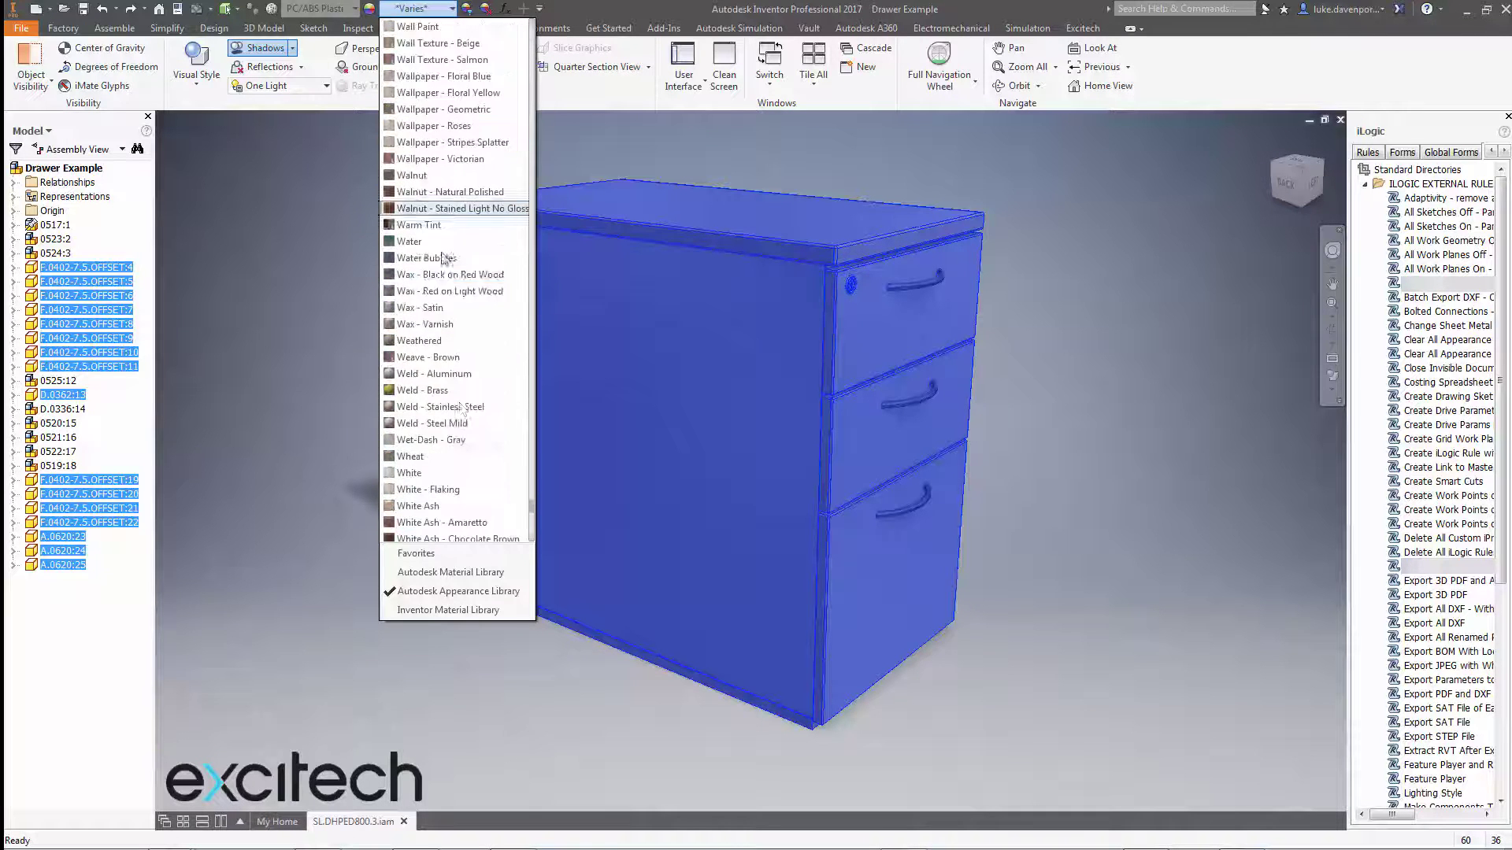
{"action": "left_click", "coordinate": [425, 472]}
{"action": "left_click", "coordinate": [351, 271]}
{"action": "middle_click_drag", "start_coordinate": [351, 271], "coordinate": [355, 243]}
{"action": "scroll", "coordinate": [352, 253], "scroll_direction": "down", "scroll_amount": 1}
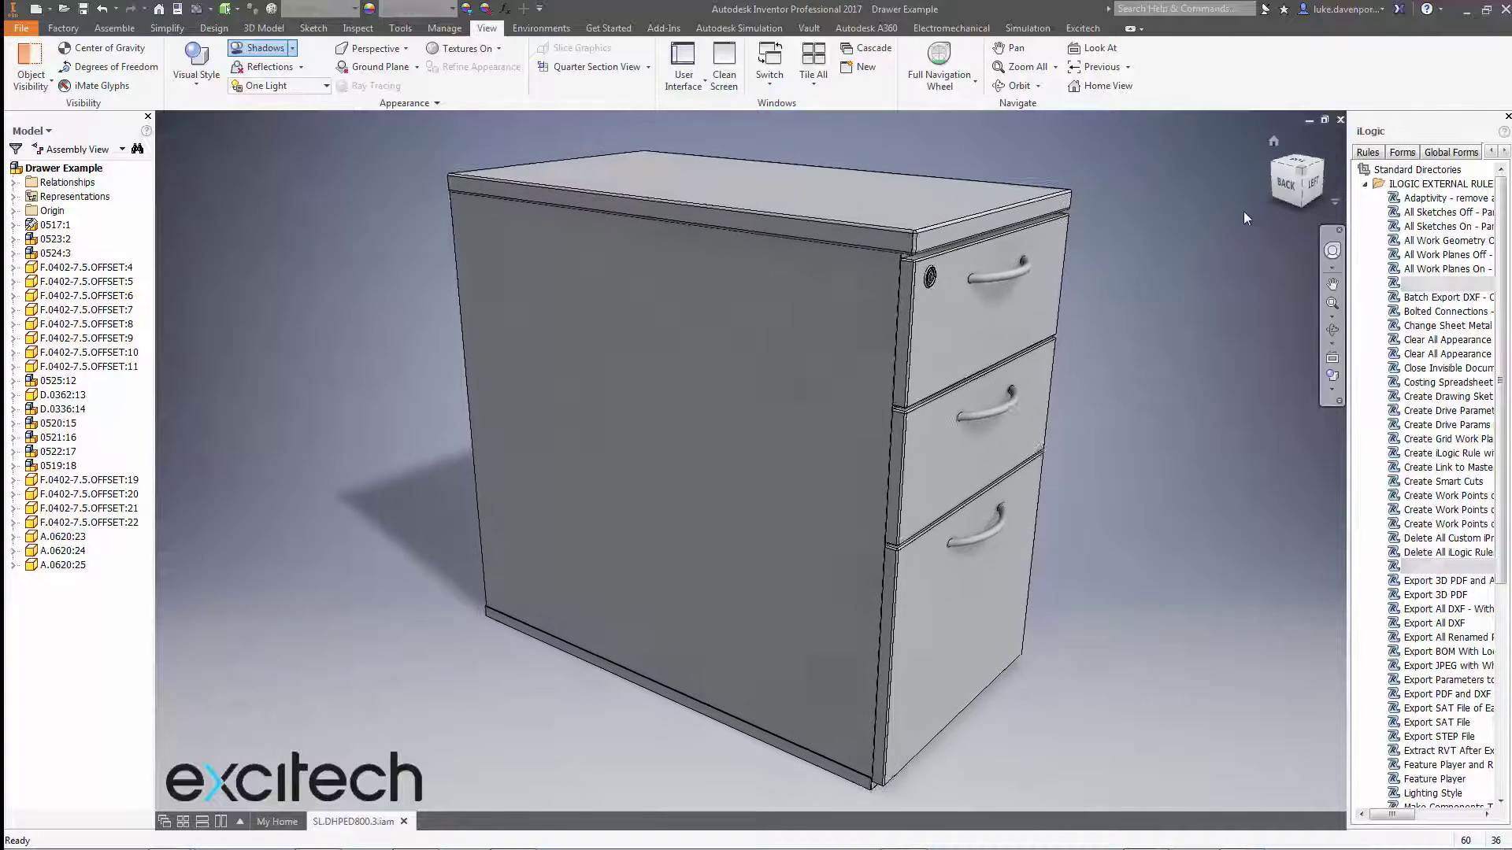
Step: Open the worktop's long edge strip part on its own to inspect its appearance, and close it without saving
{"action": "right_click", "coordinate": [815, 215]}
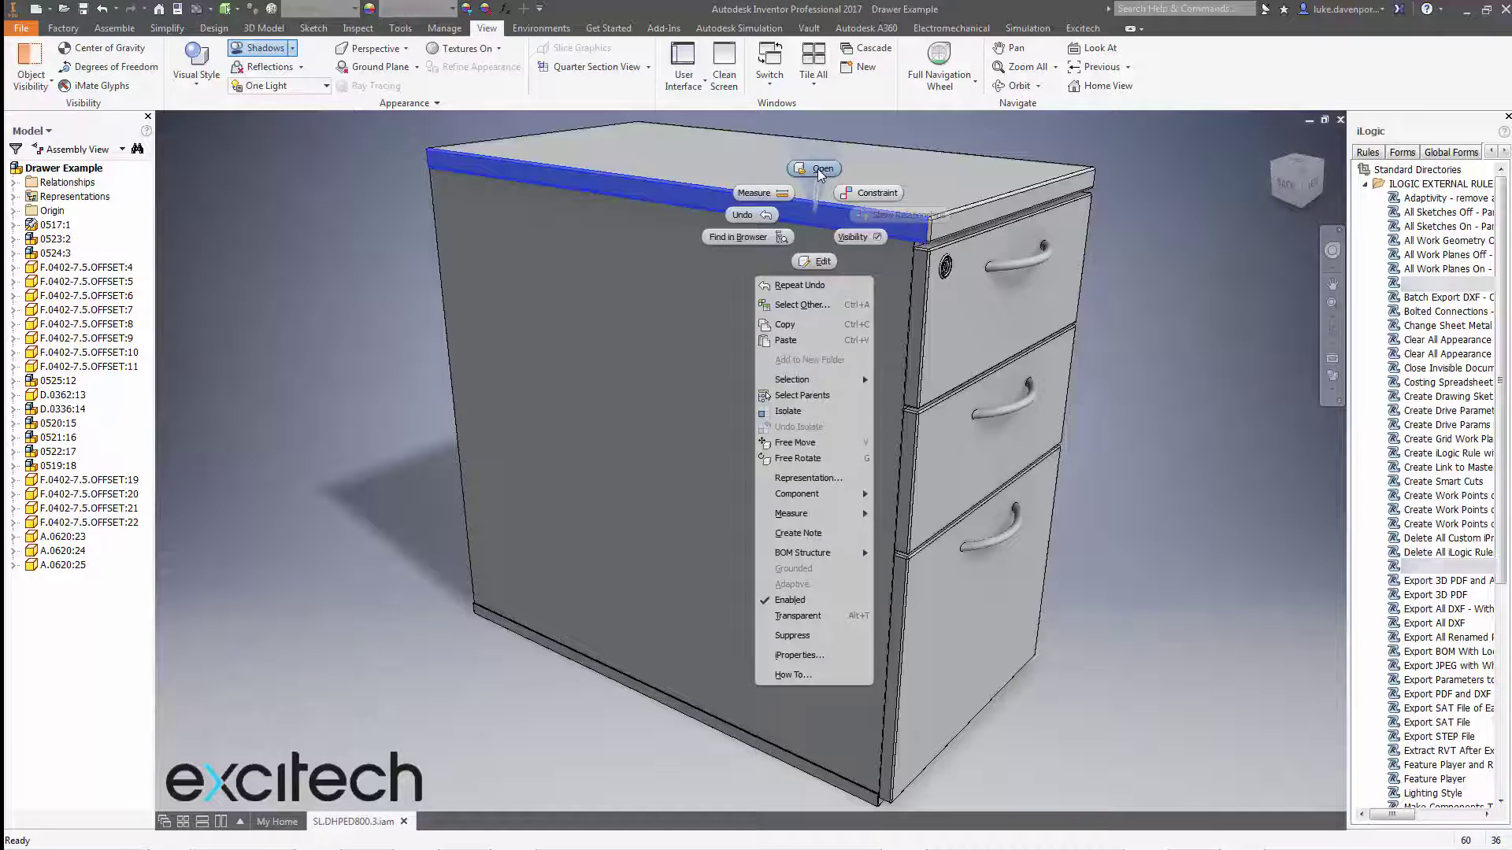
{"action": "left_click", "coordinate": [819, 169]}
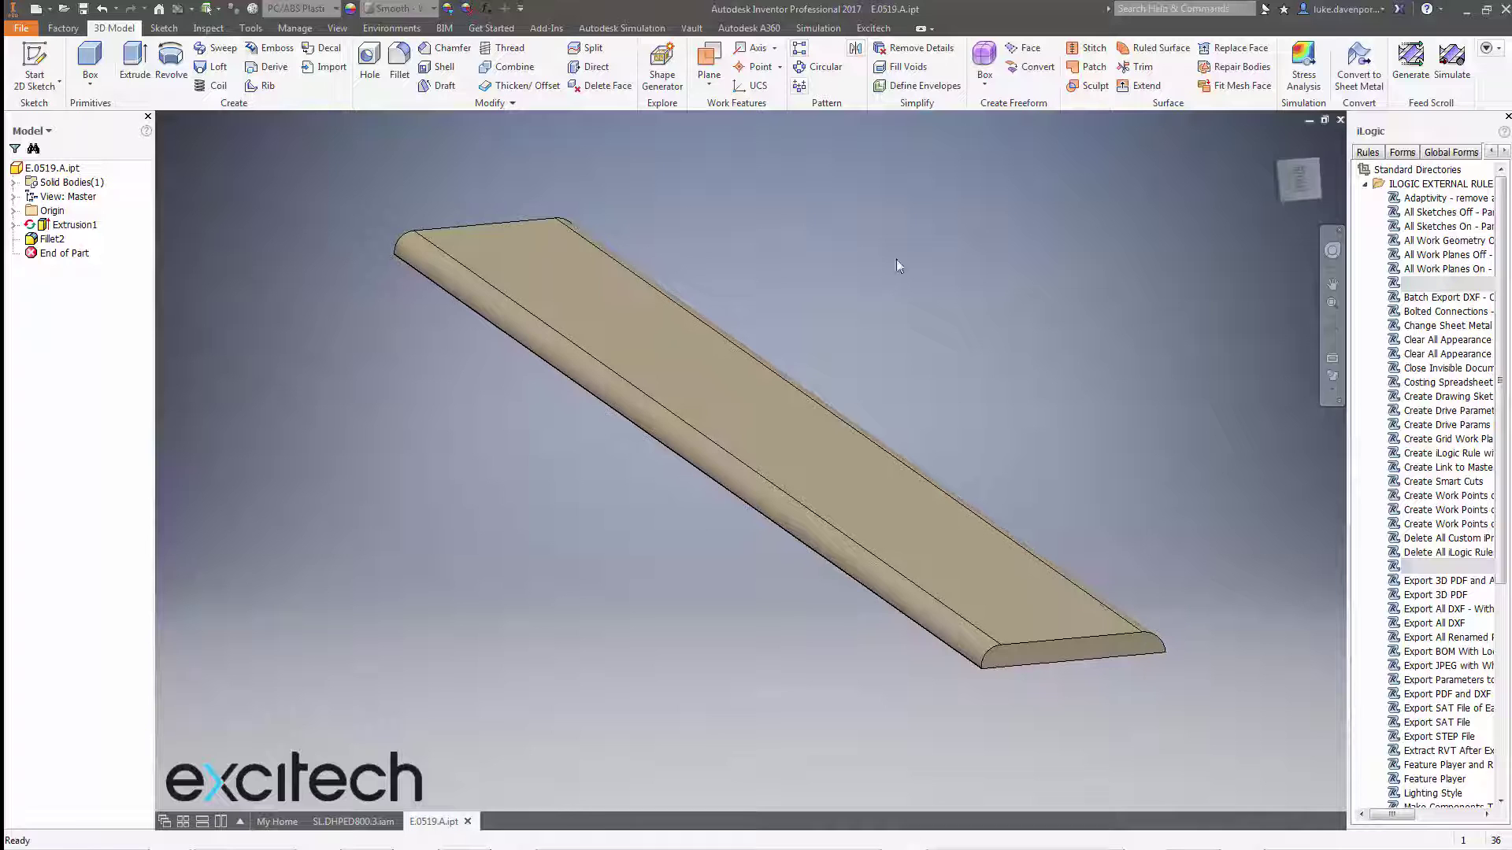
{"action": "left_click", "coordinate": [1341, 122]}
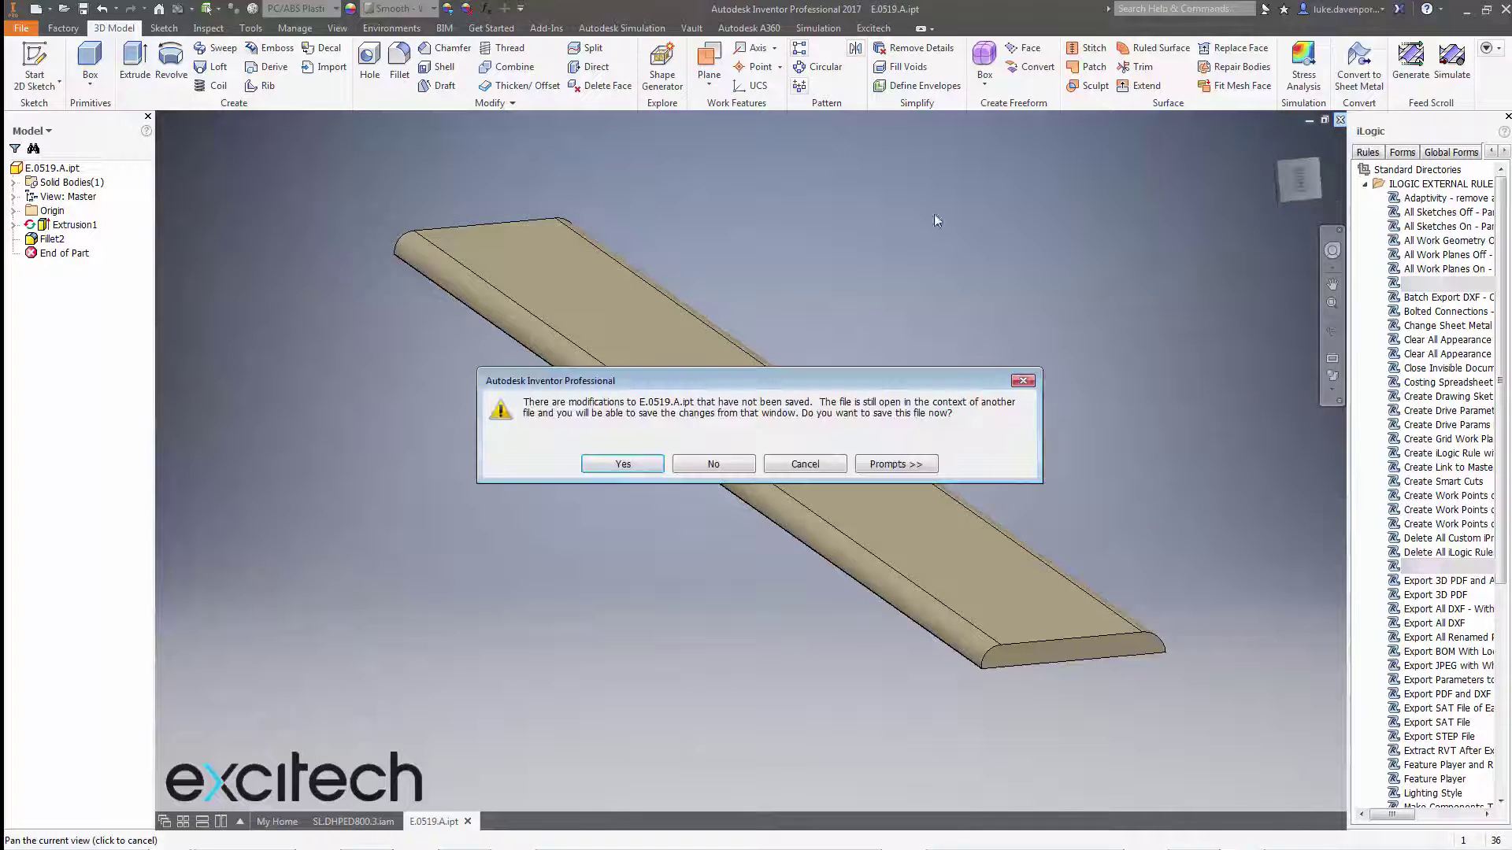
{"action": "left_click", "coordinate": [709, 456]}
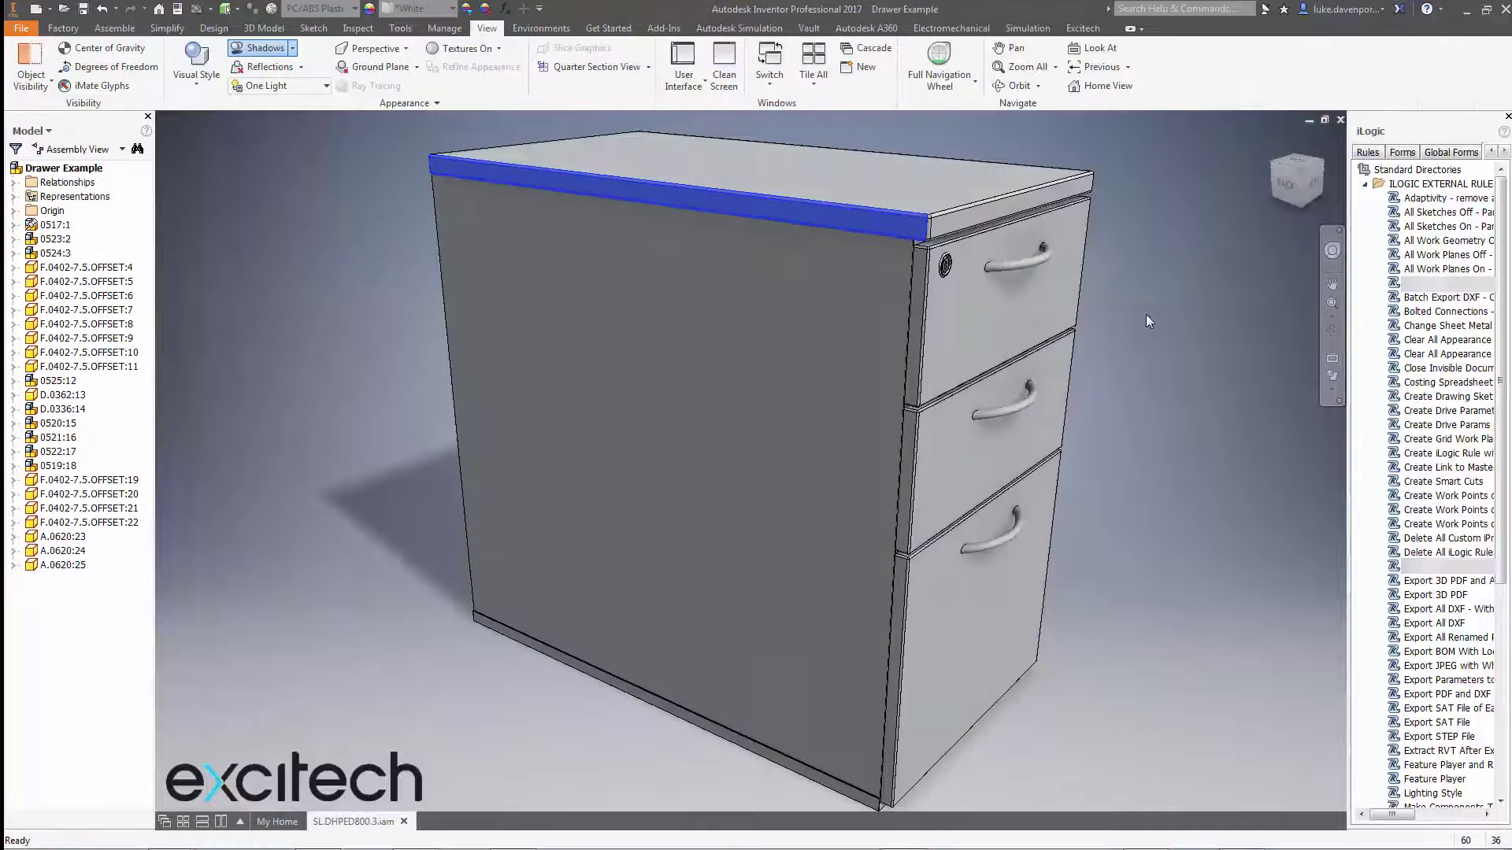
{"action": "middle_click_drag", "start_coordinate": [1093, 328], "coordinate": [1083, 299]}
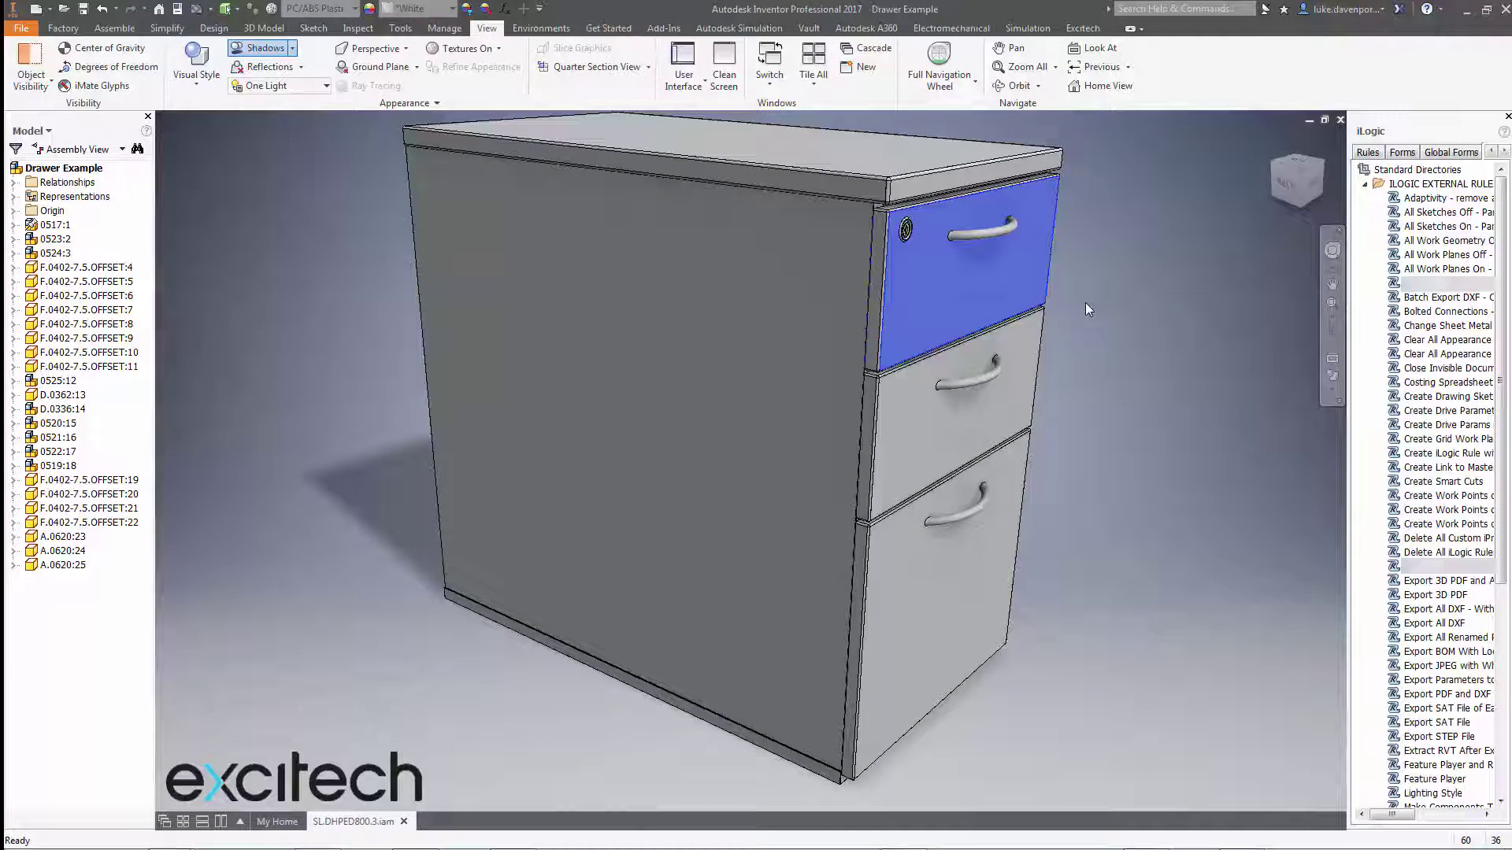
{"action": "left_click", "coordinate": [1101, 305]}
{"action": "middle_click_drag", "start_coordinate": [1103, 306], "coordinate": [1113, 310]}
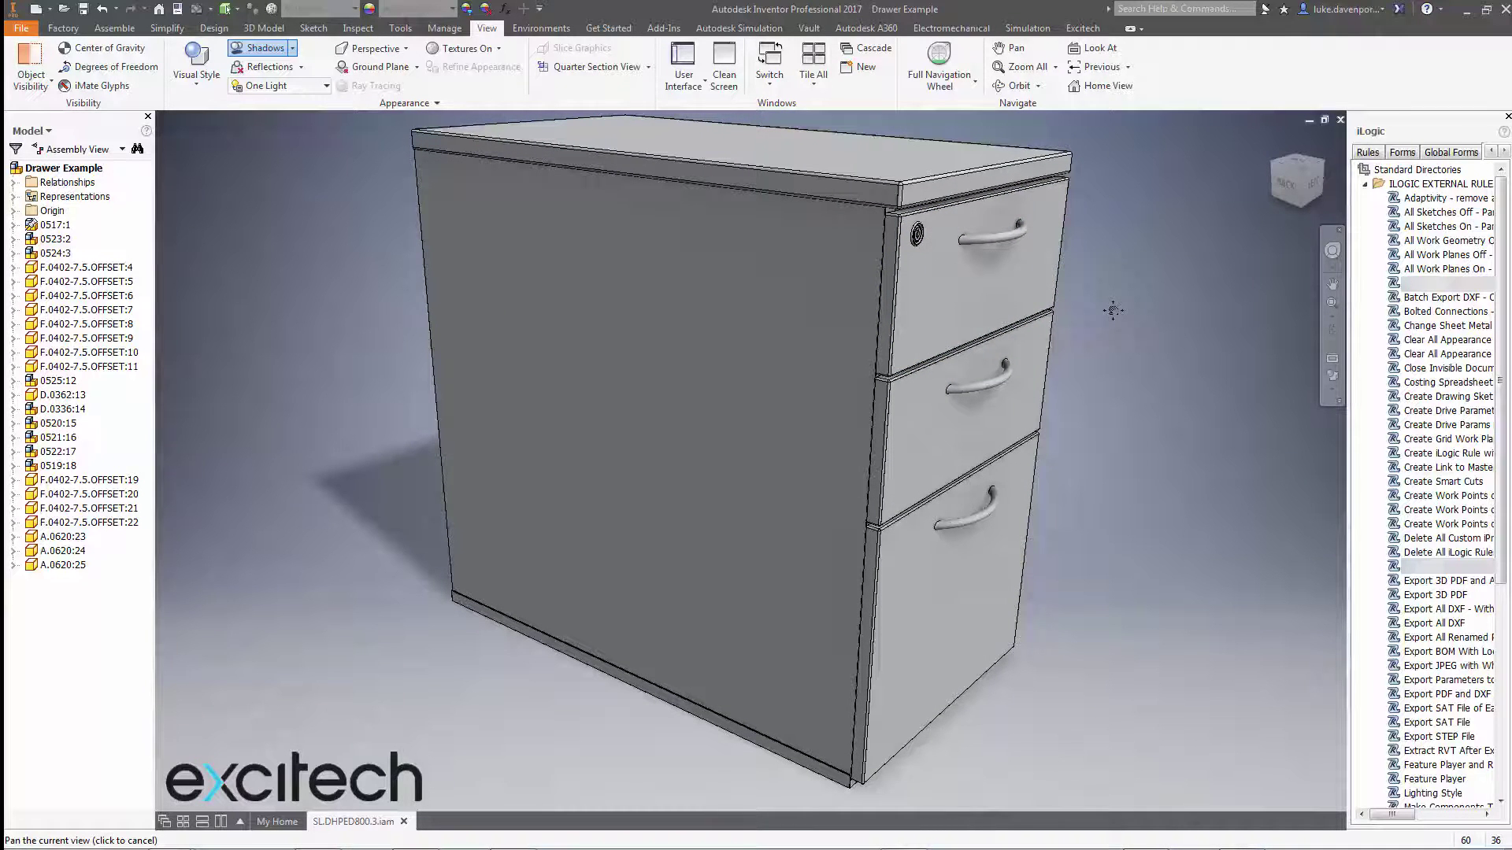
{"action": "left_click_drag", "start_coordinate": [1112, 310], "coordinate": [1109, 319]}
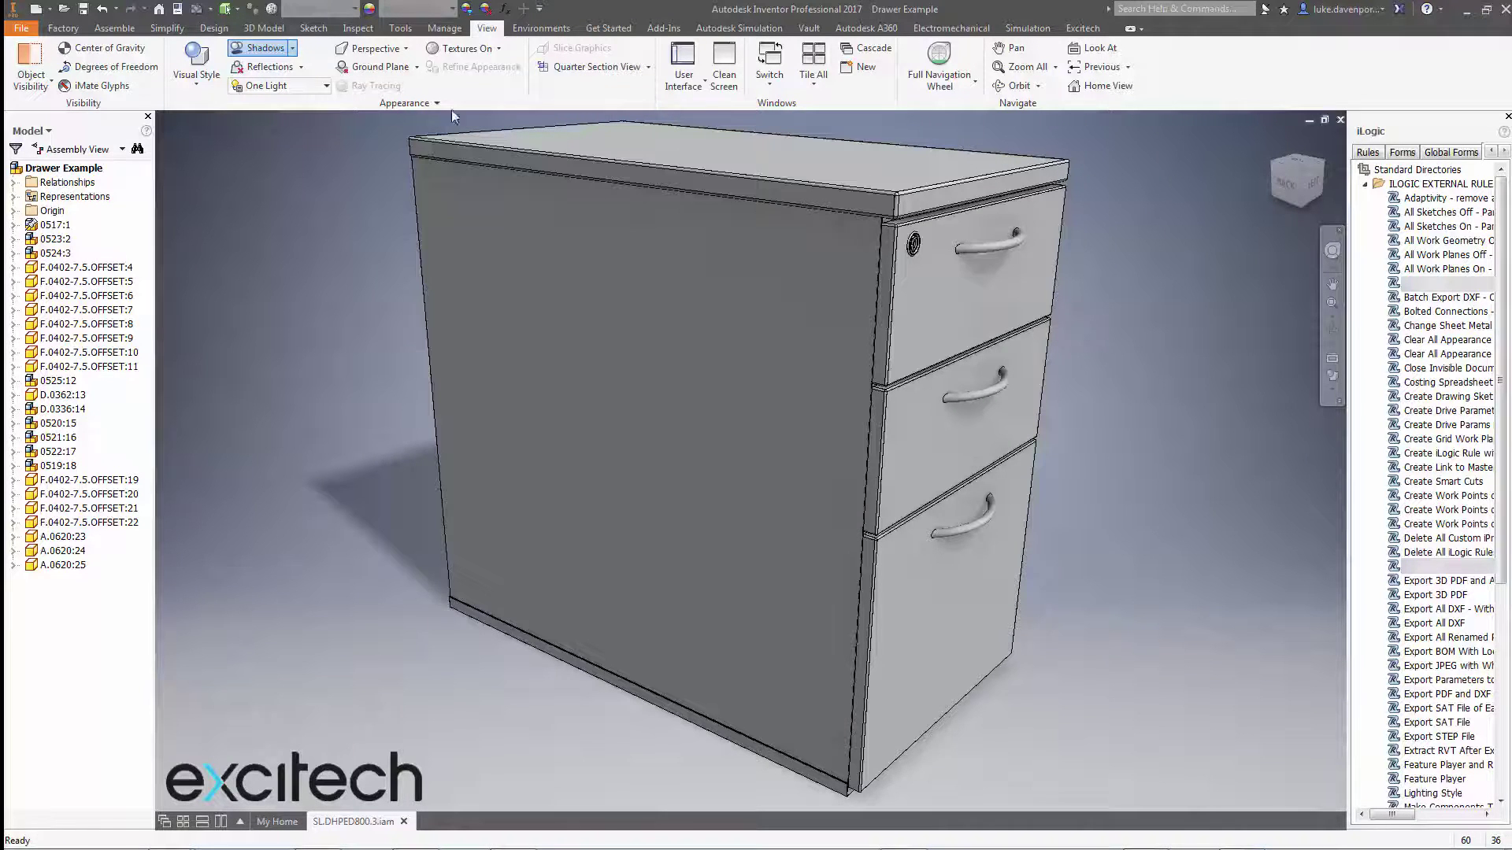
Step: Change the display size of the Clear appearance command to small
{"action": "left_click", "coordinate": [400, 30]}
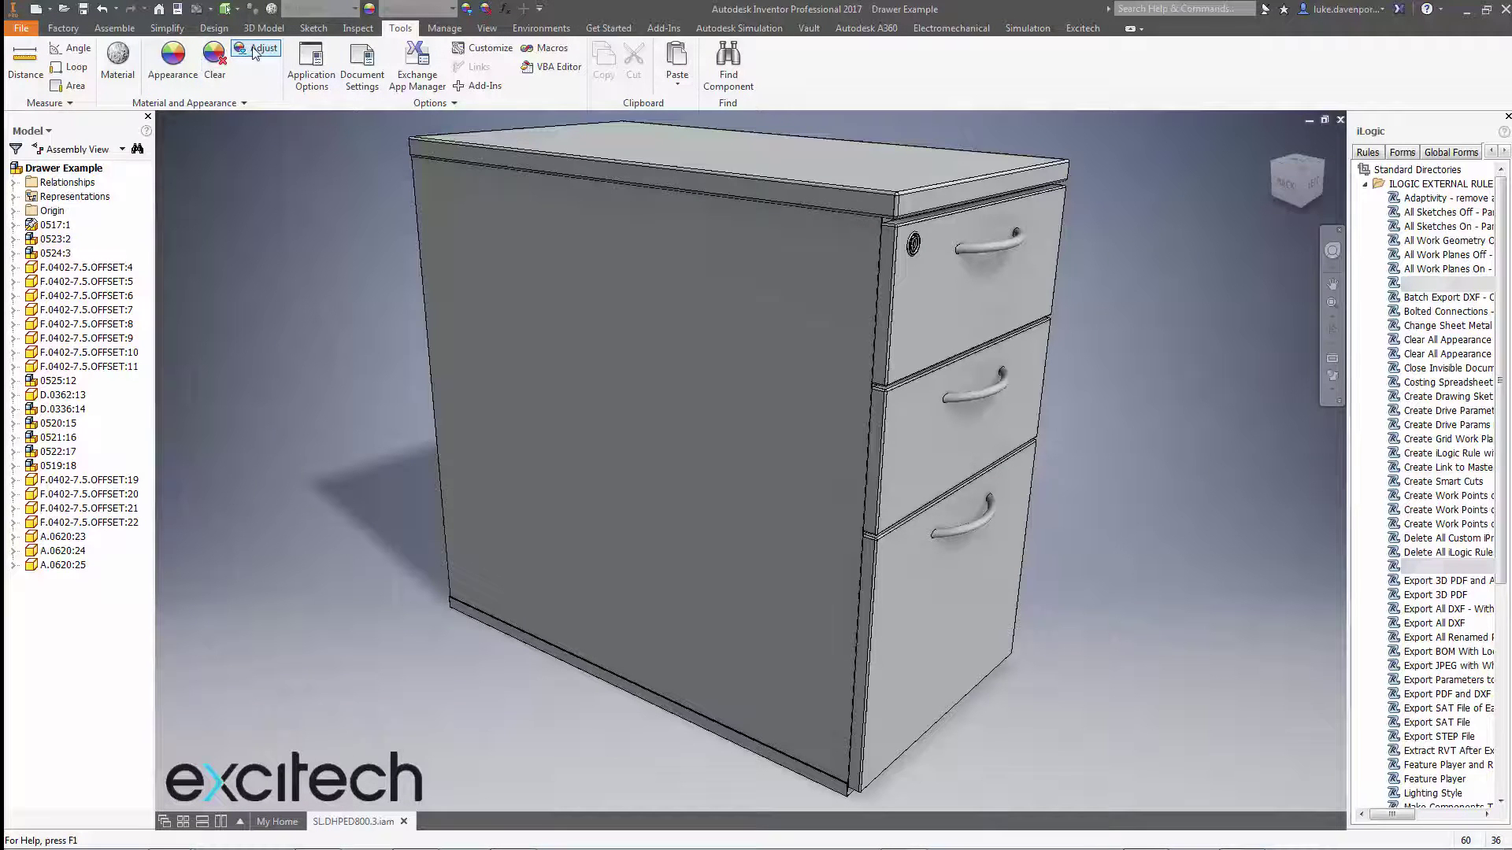
{"action": "right_click", "coordinate": [218, 65]}
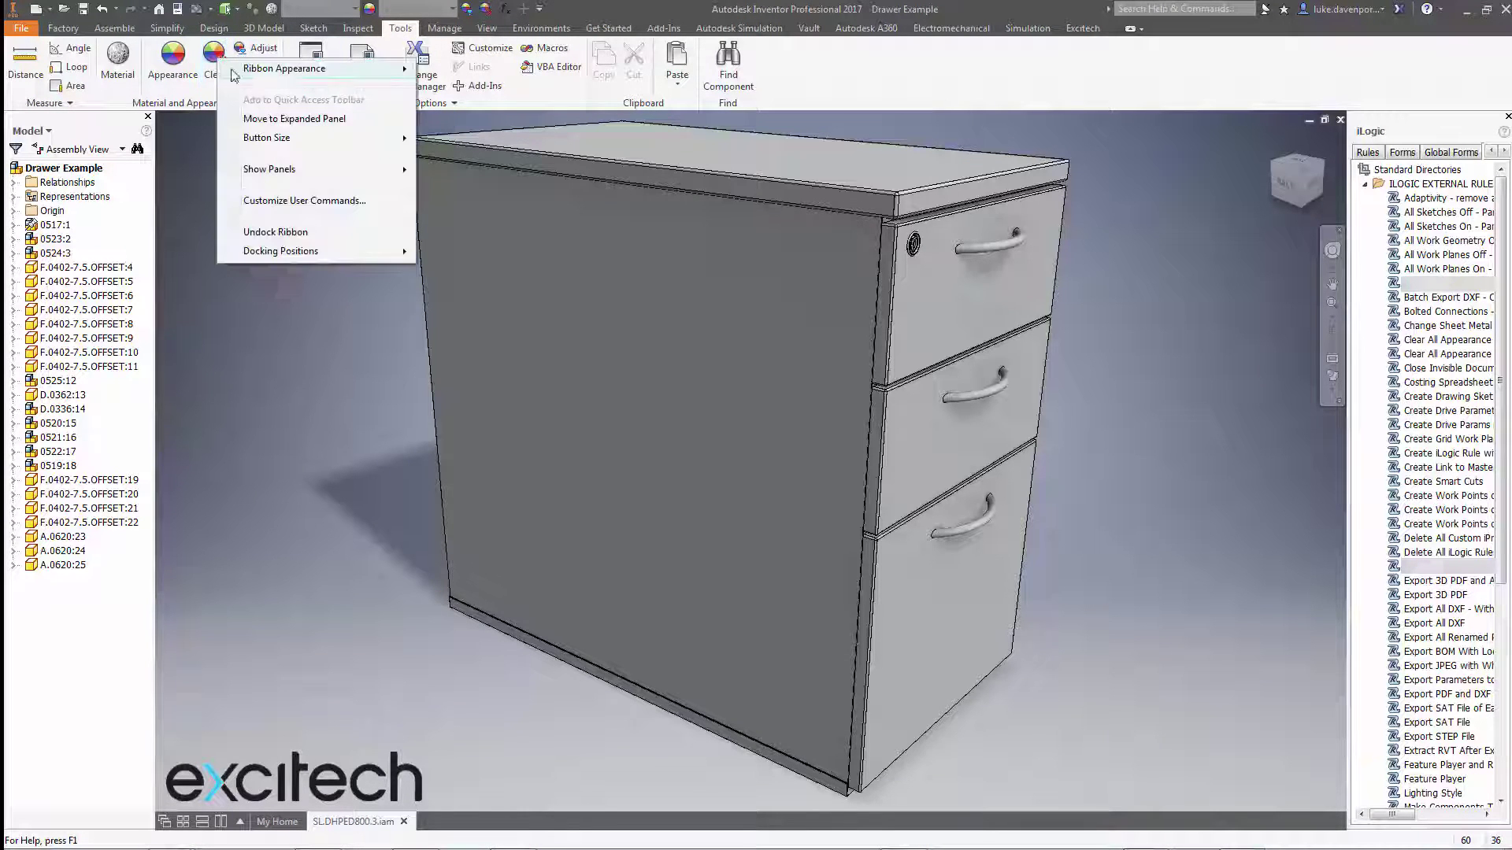
{"action": "mouse_move", "coordinate": [286, 141]}
{"action": "left_click", "coordinate": [429, 141]}
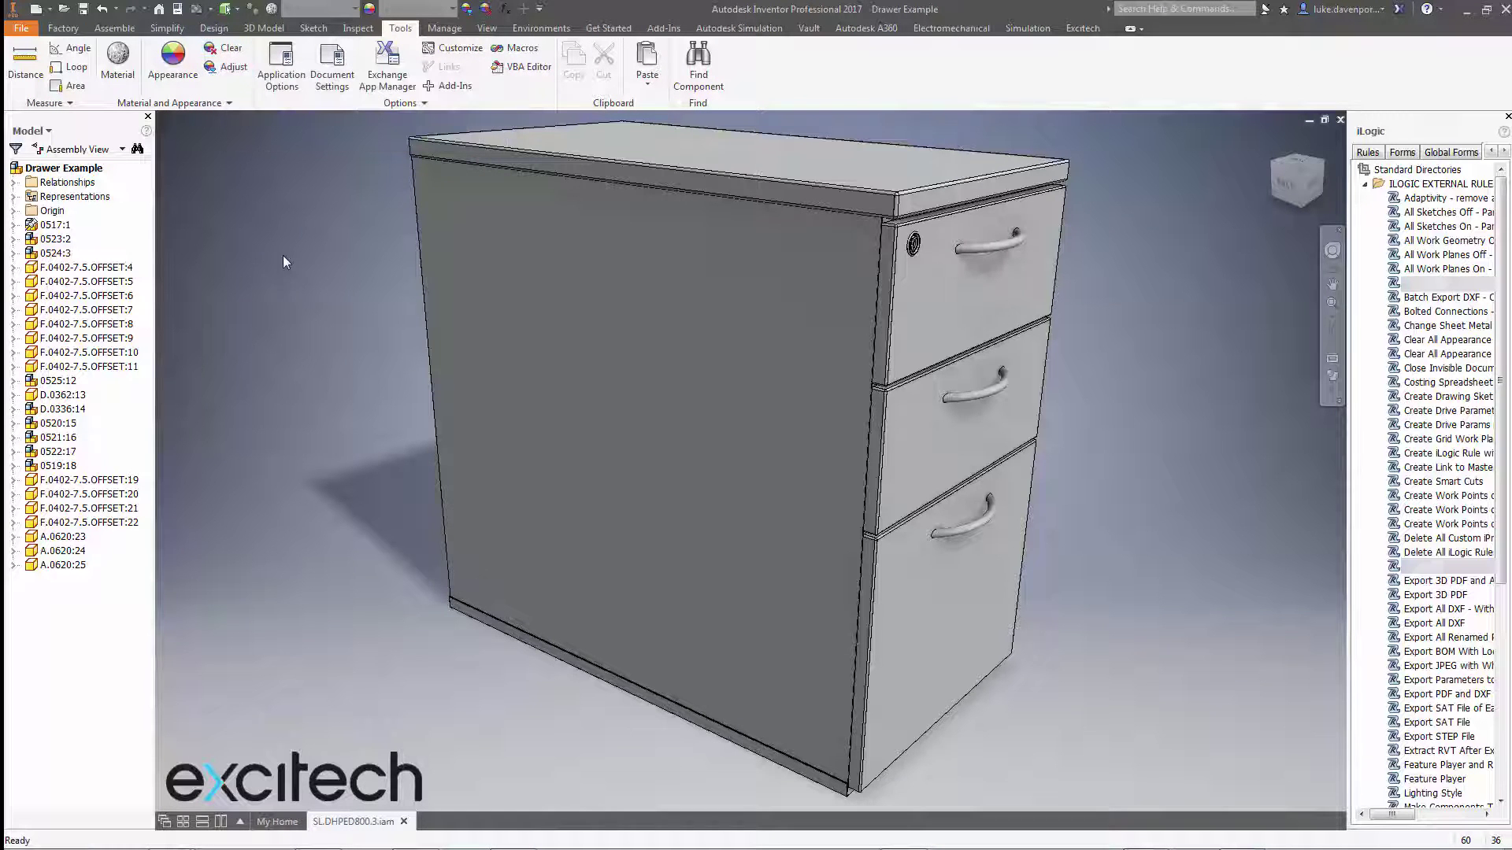
Step: Undo the White appearance assignment on the cabinet parts and try to clear the appearance overrides in the assembly
{"action": "key", "text": "ctrl+z"}
{"action": "middle_click_drag", "start_coordinate": [301, 261], "coordinate": [301, 271]}
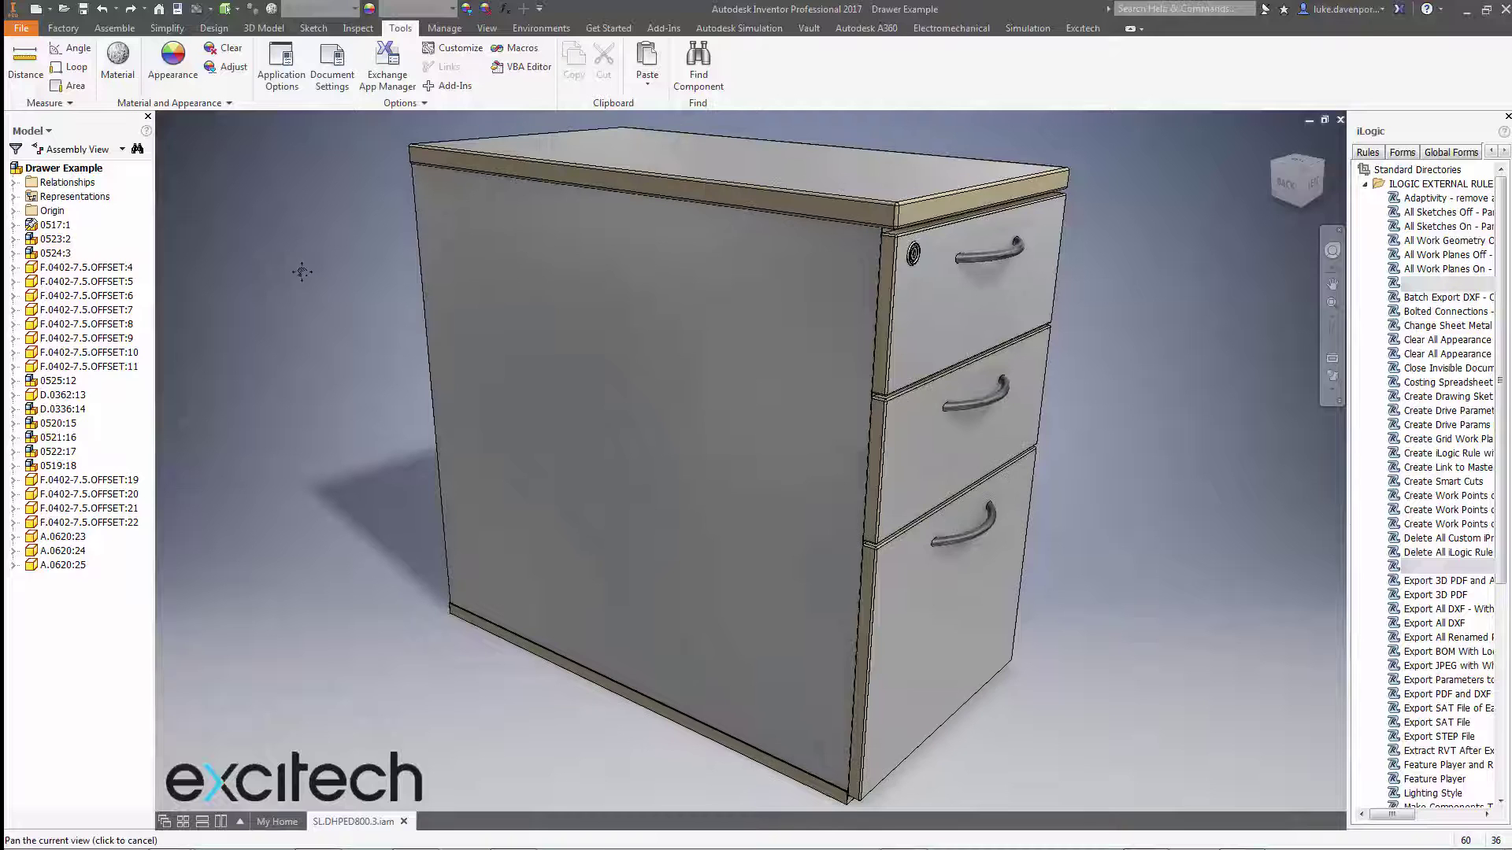
{"action": "left_click", "coordinate": [226, 52]}
{"action": "left_click_drag", "start_coordinate": [679, 380], "coordinate": [655, 231]}
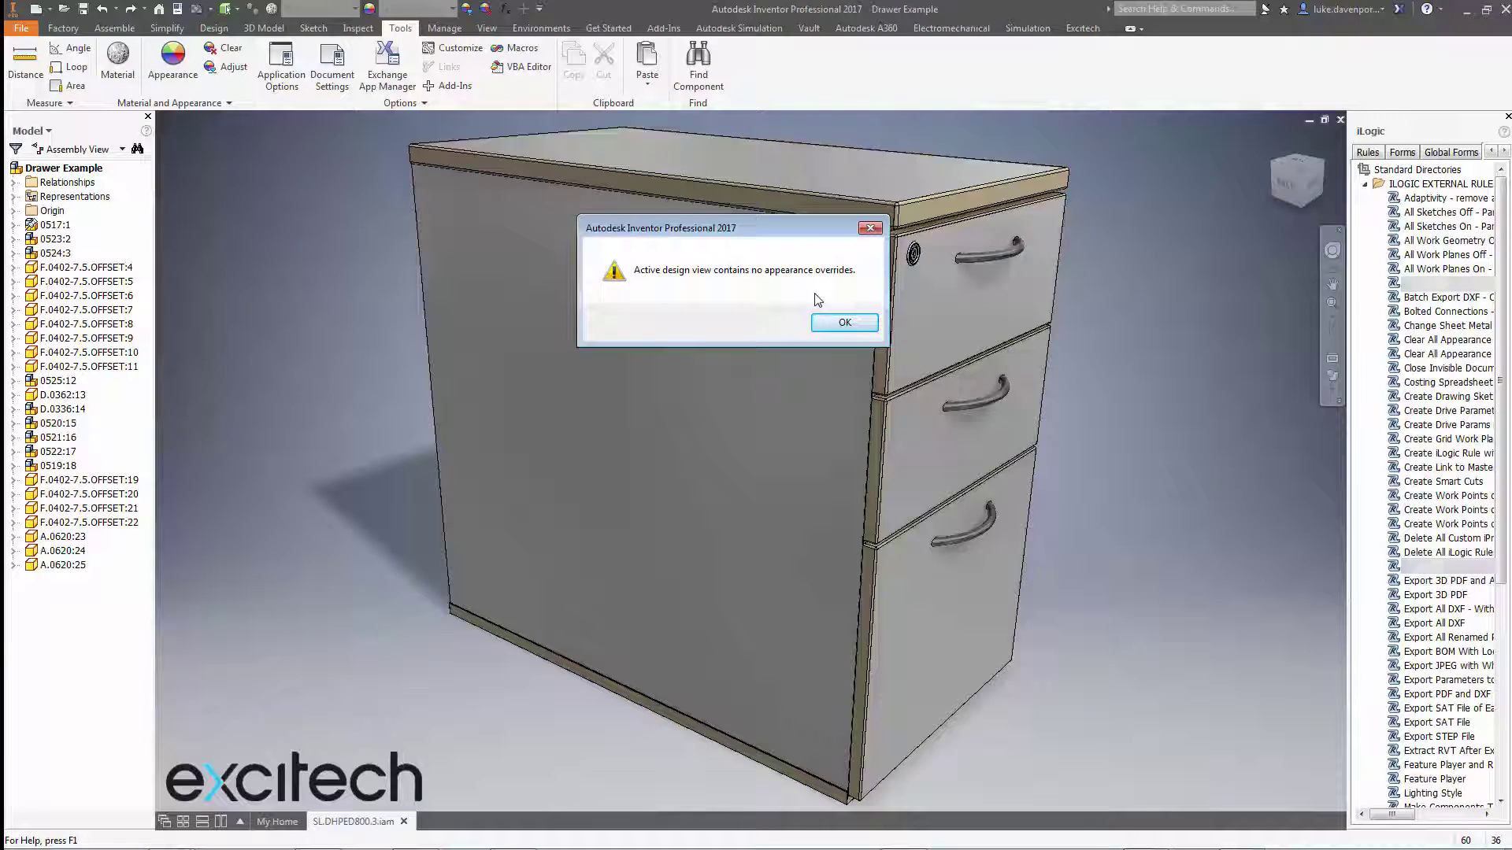
{"action": "left_click", "coordinate": [844, 326]}
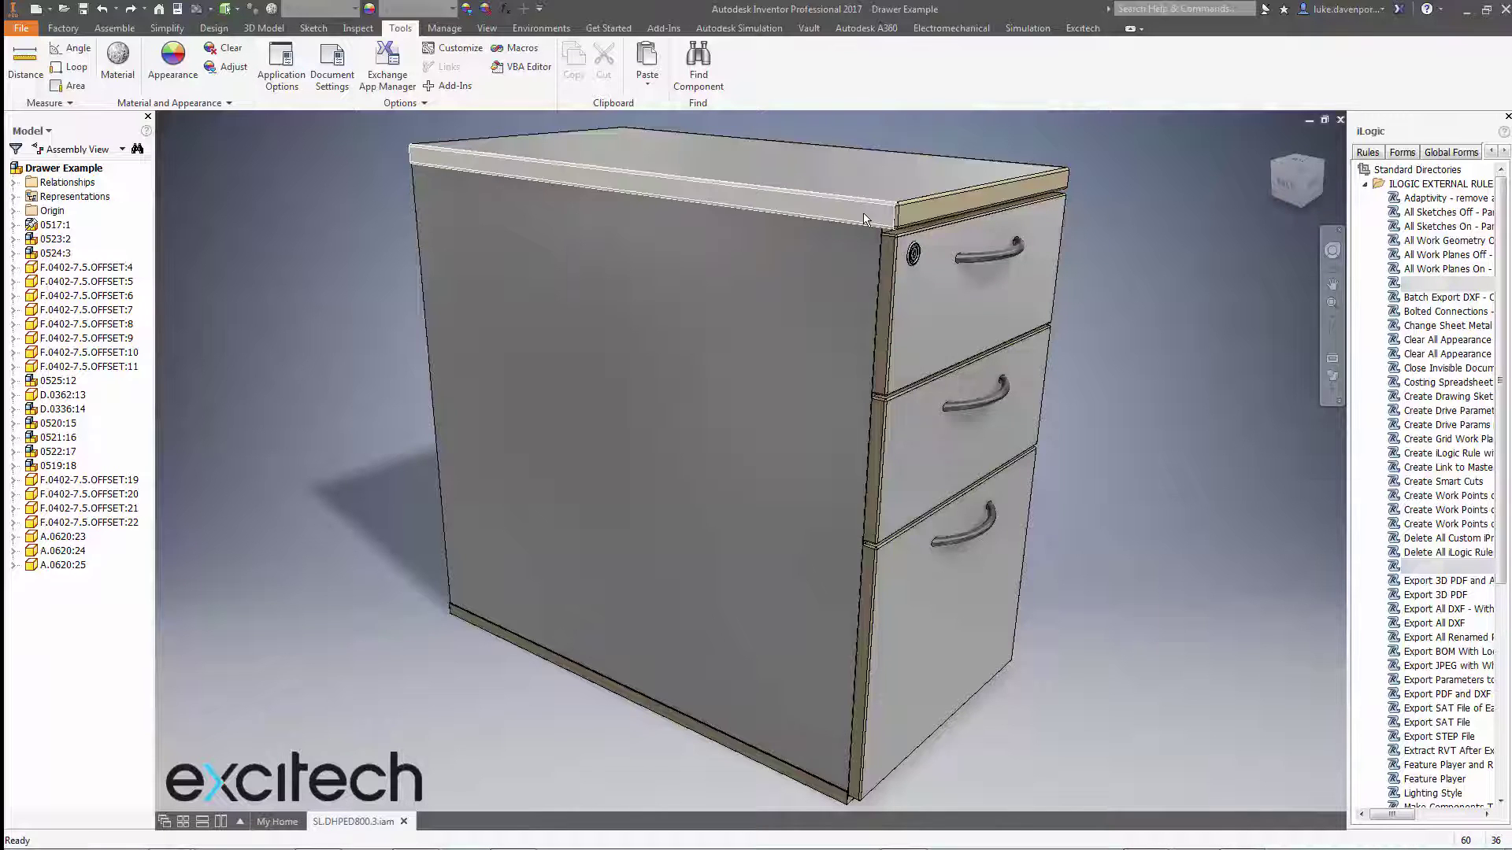
{"action": "left_click", "coordinate": [1160, 276]}
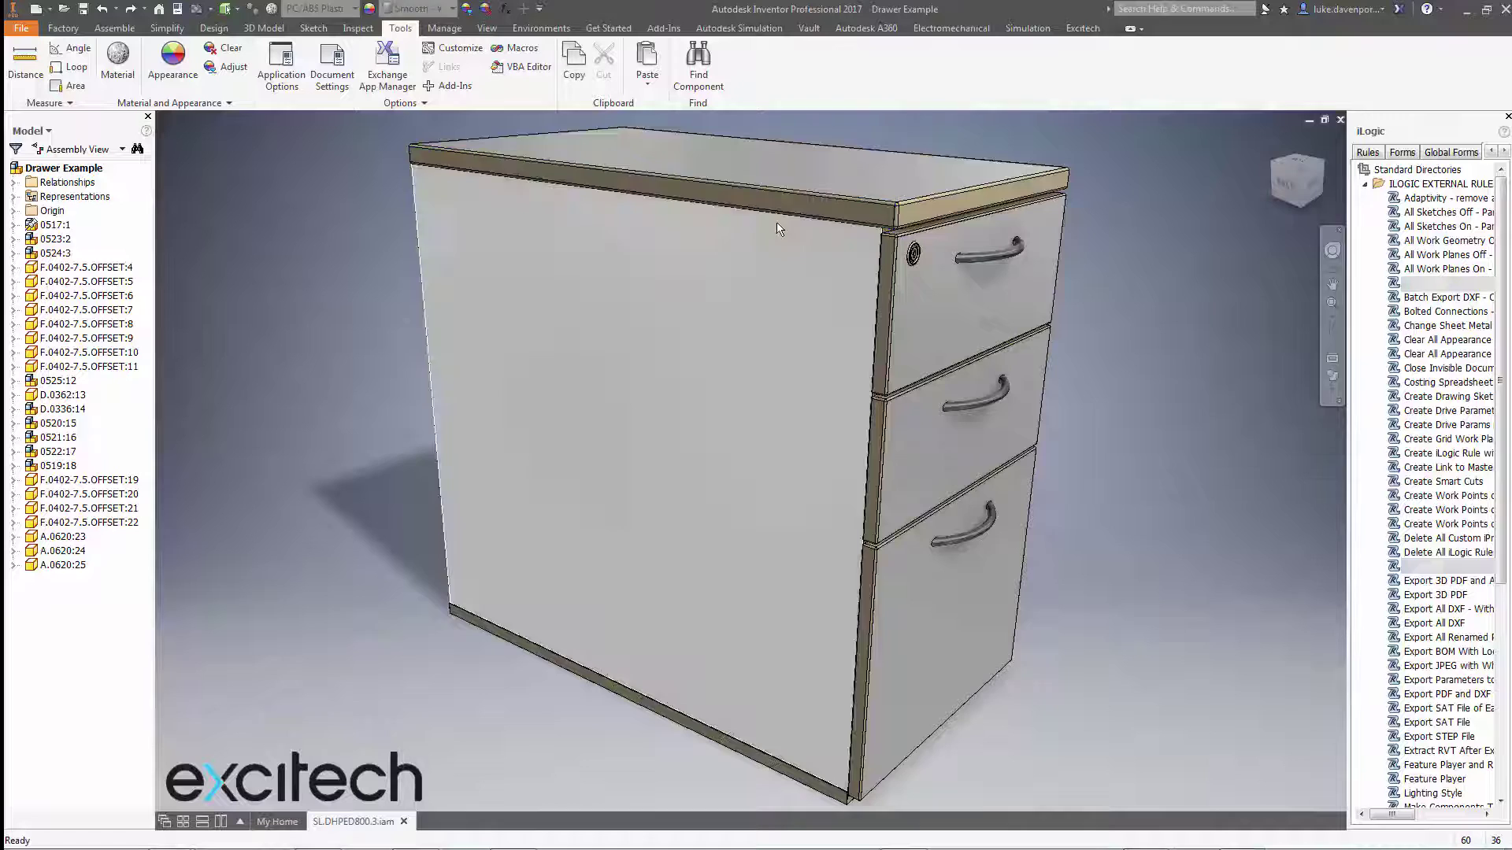
{"action": "middle_click_drag", "start_coordinate": [1200, 237], "coordinate": [1189, 234]}
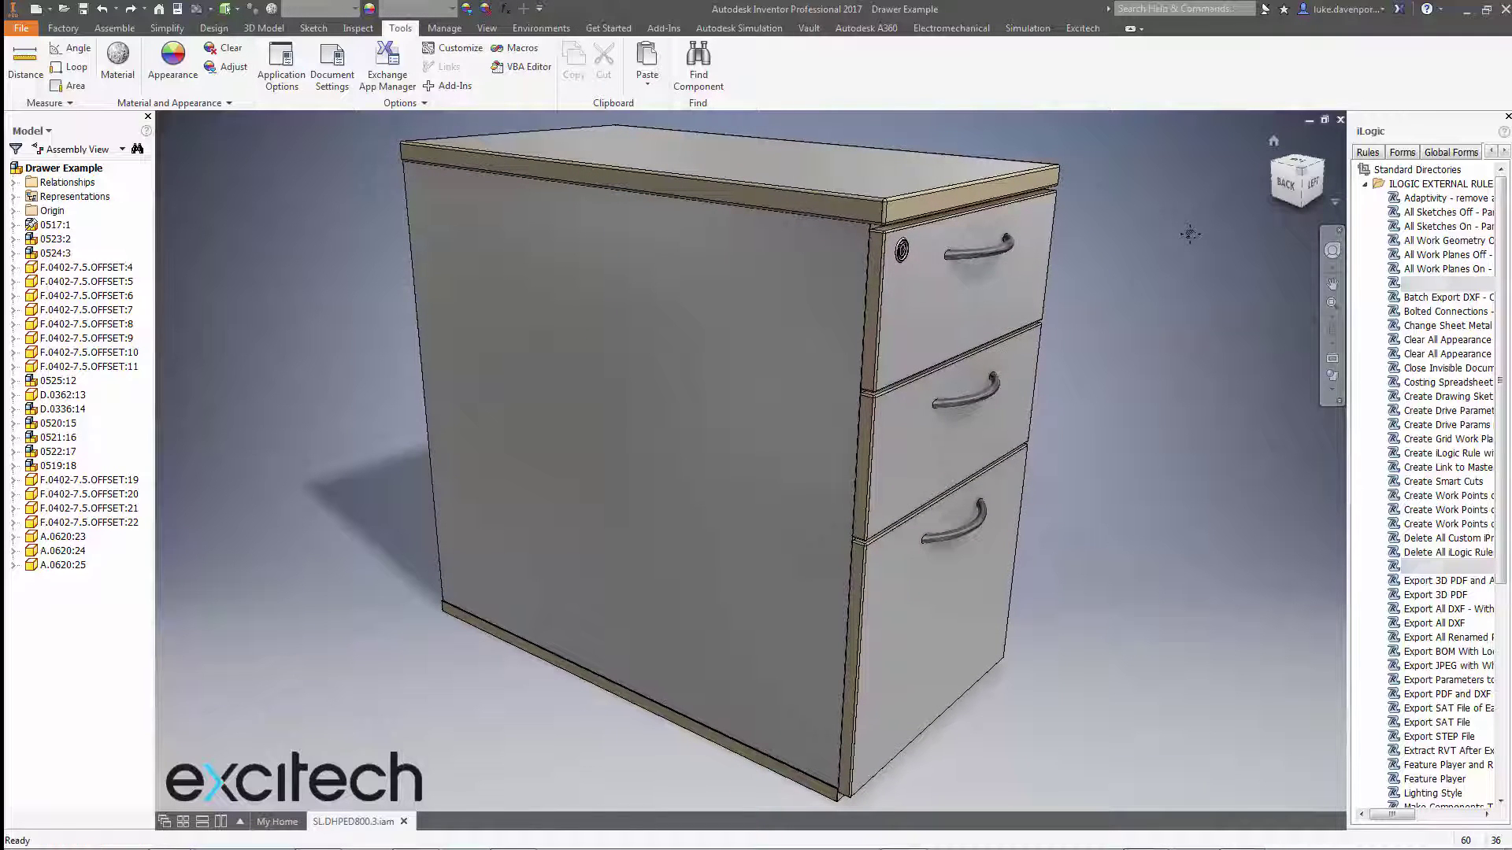
Step: Open the worktop's long edge strip part in its own window
{"action": "left_click", "coordinate": [773, 199]}
{"action": "right_click", "coordinate": [773, 199]}
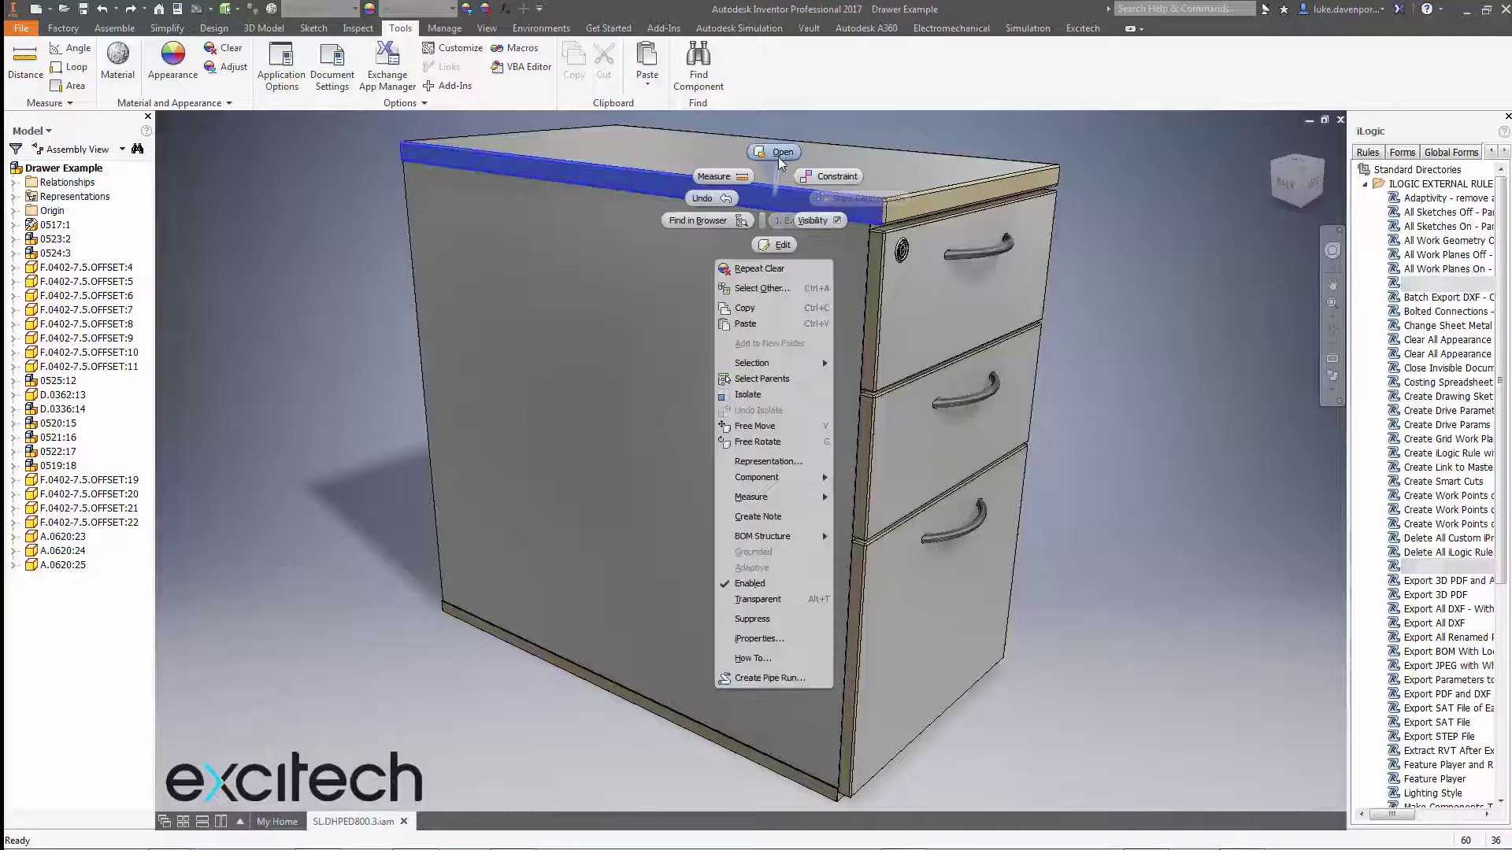
{"action": "left_click", "coordinate": [780, 157]}
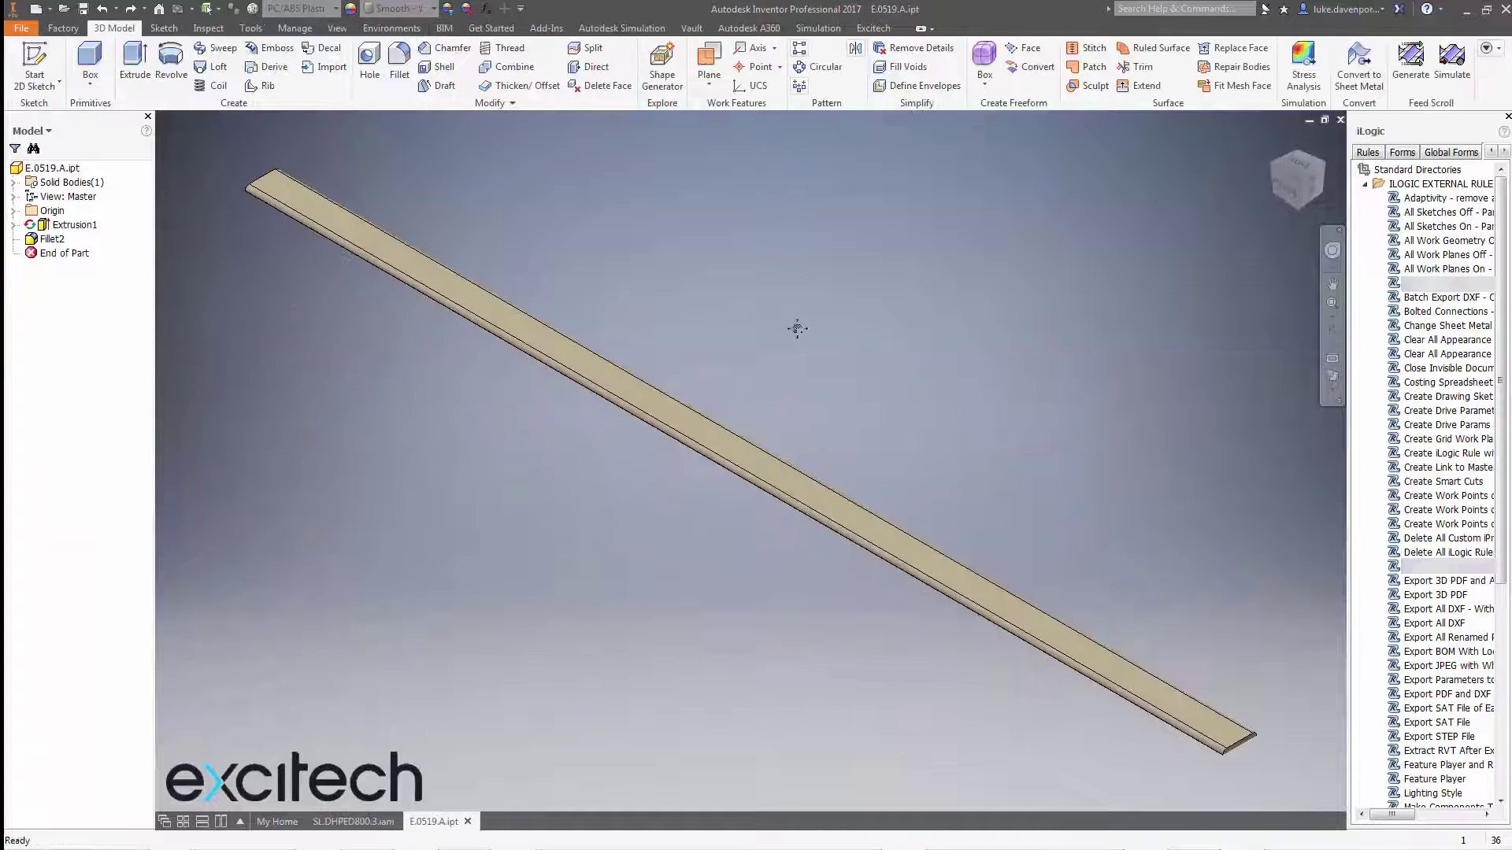
{"action": "key", "text": "F6"}
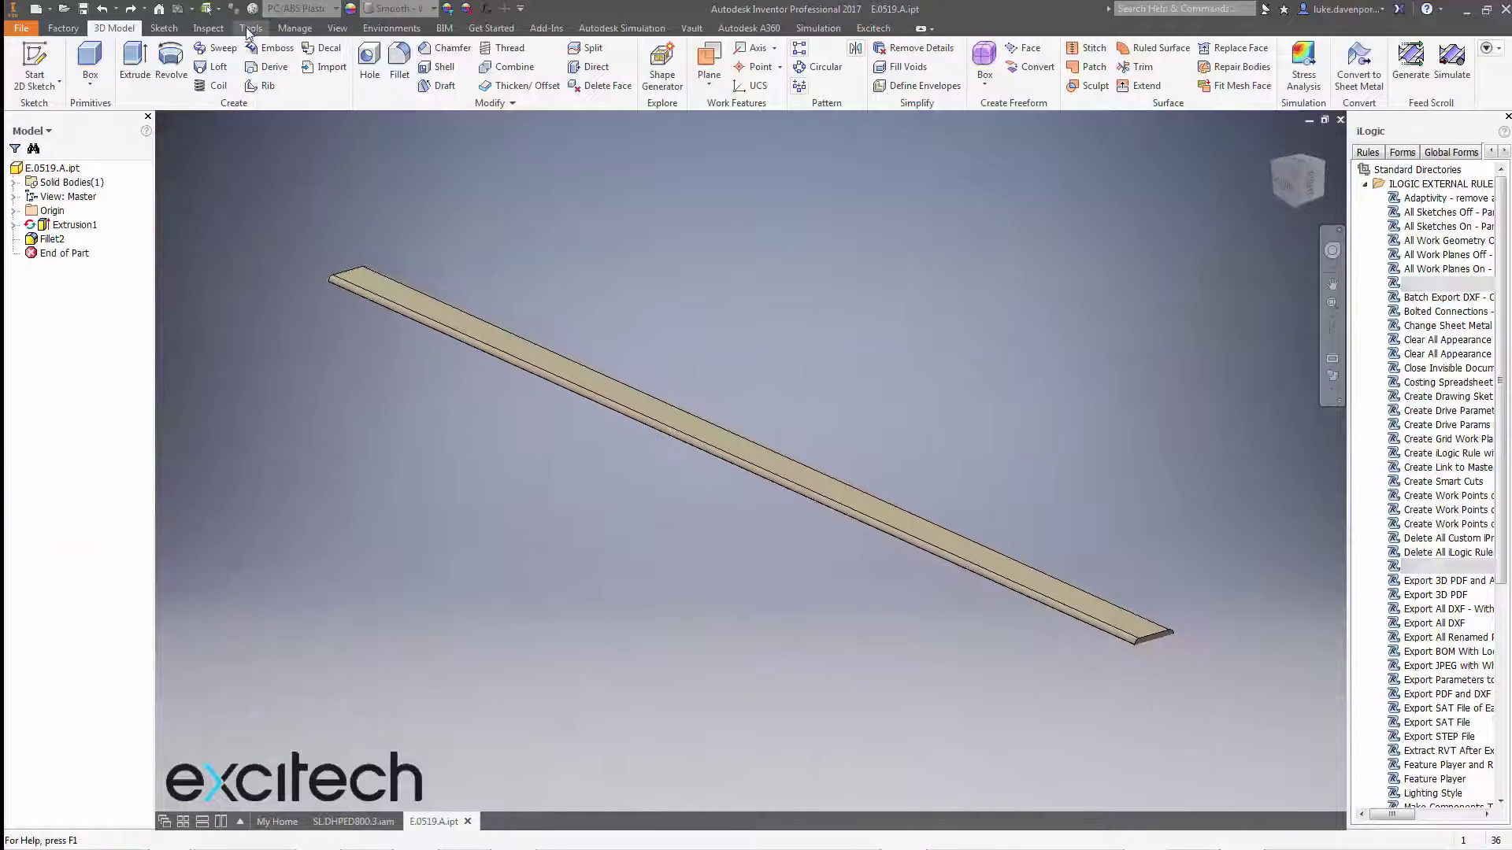
Step: Clear all appearance overrides on the edge strip part, including its faces, bodies and features
{"action": "left_click", "coordinate": [251, 29]}
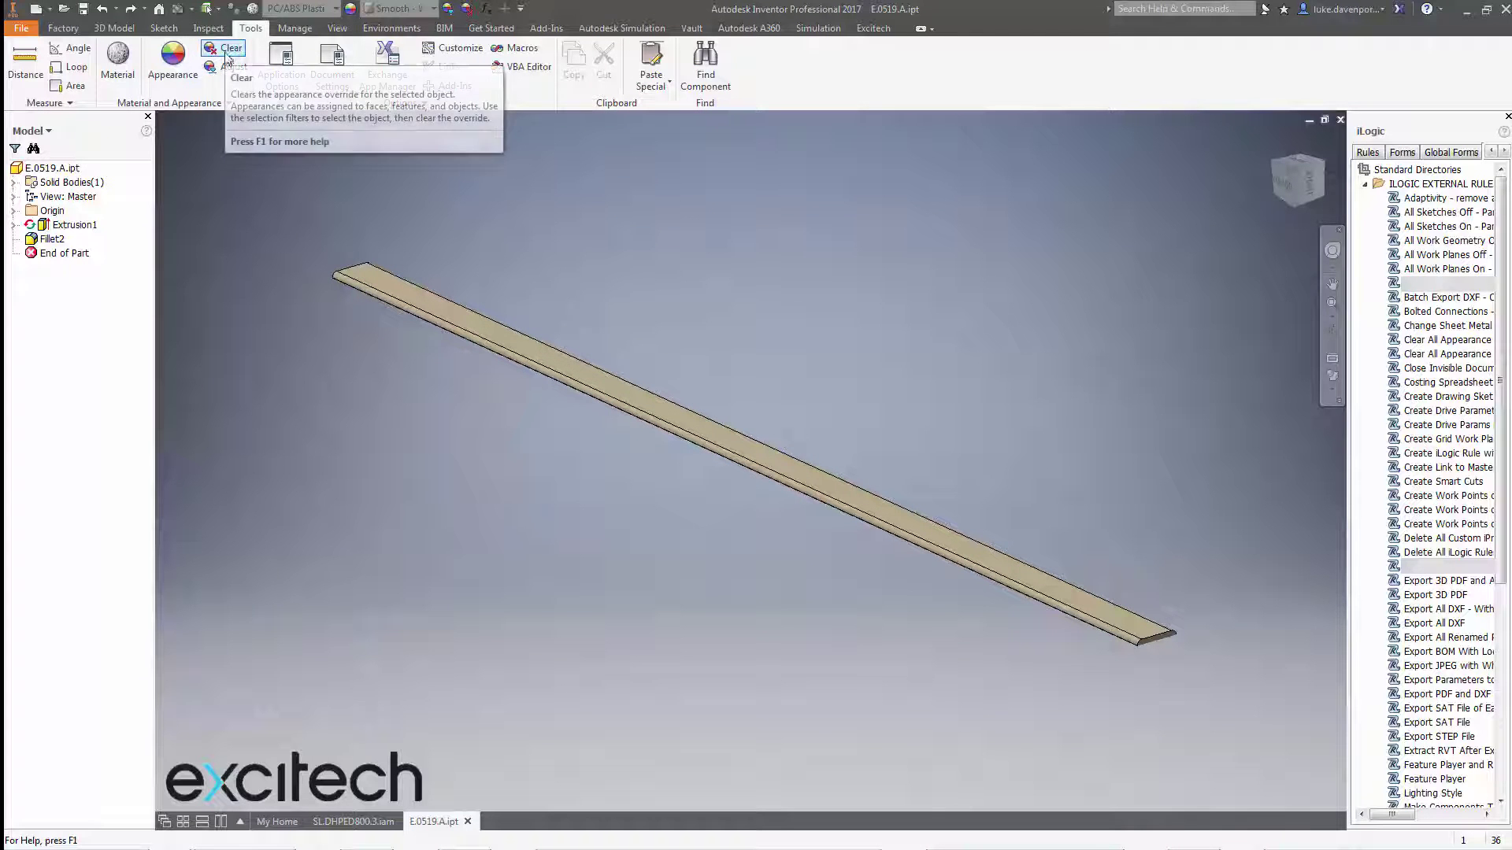
{"action": "key", "text": "ctrl"}
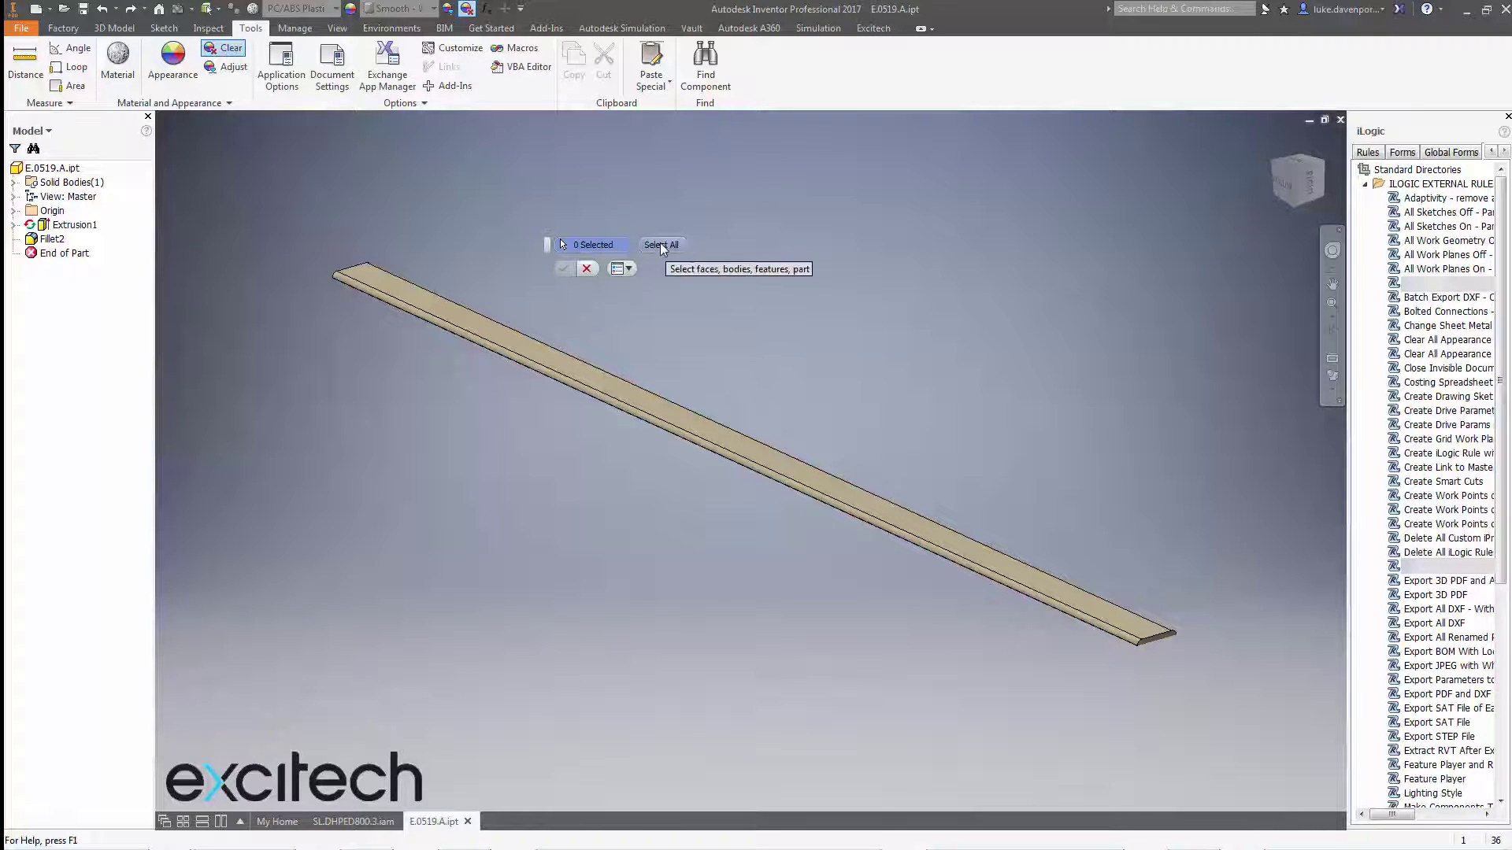
{"action": "left_click", "coordinate": [661, 245]}
{"action": "left_click", "coordinate": [564, 268]}
{"action": "key", "text": "F2"}
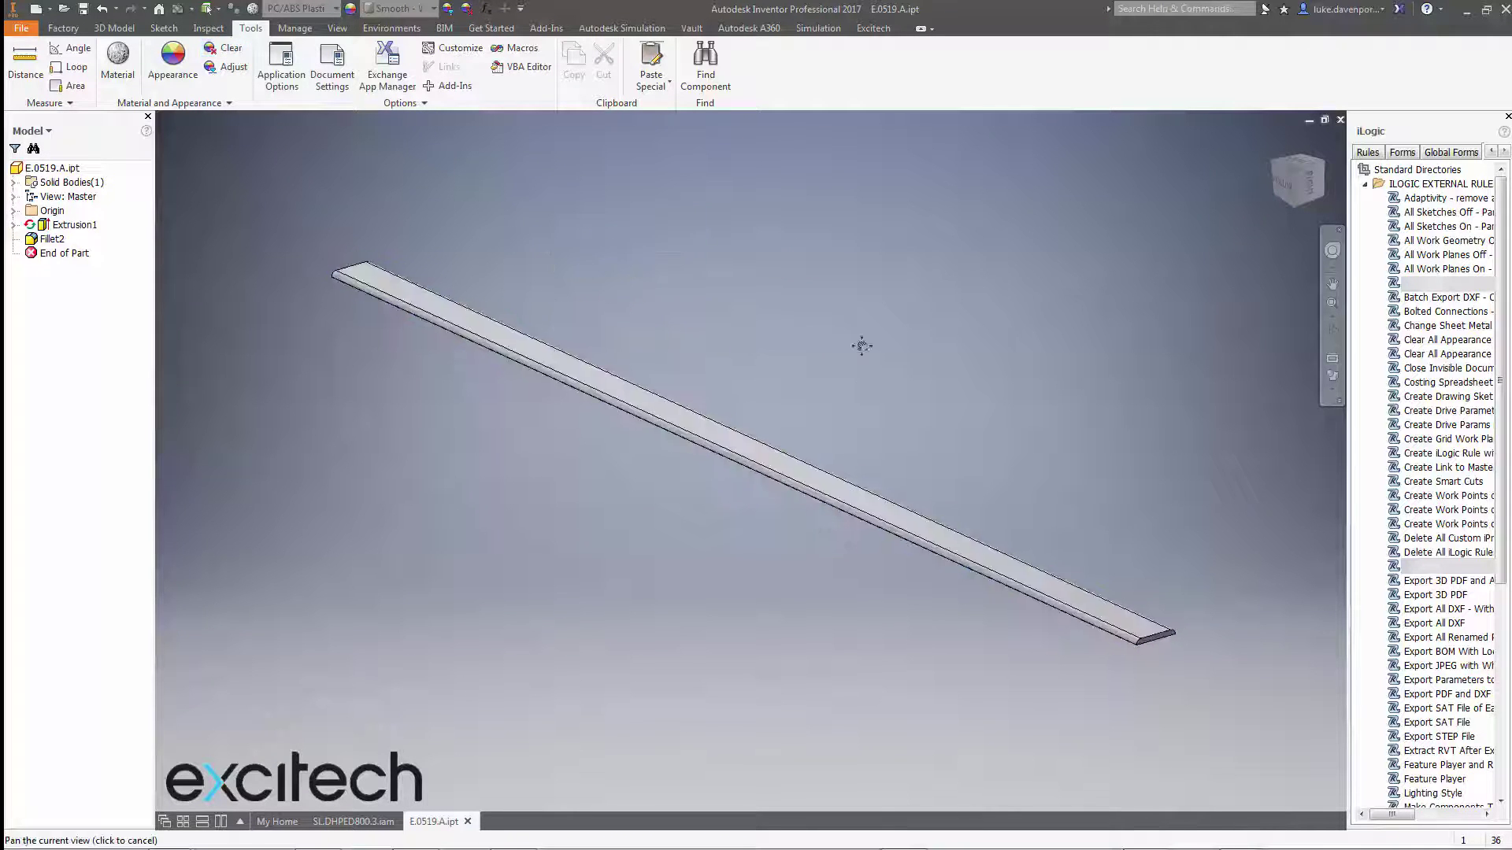
{"action": "left_click_drag", "start_coordinate": [862, 346], "coordinate": [861, 338]}
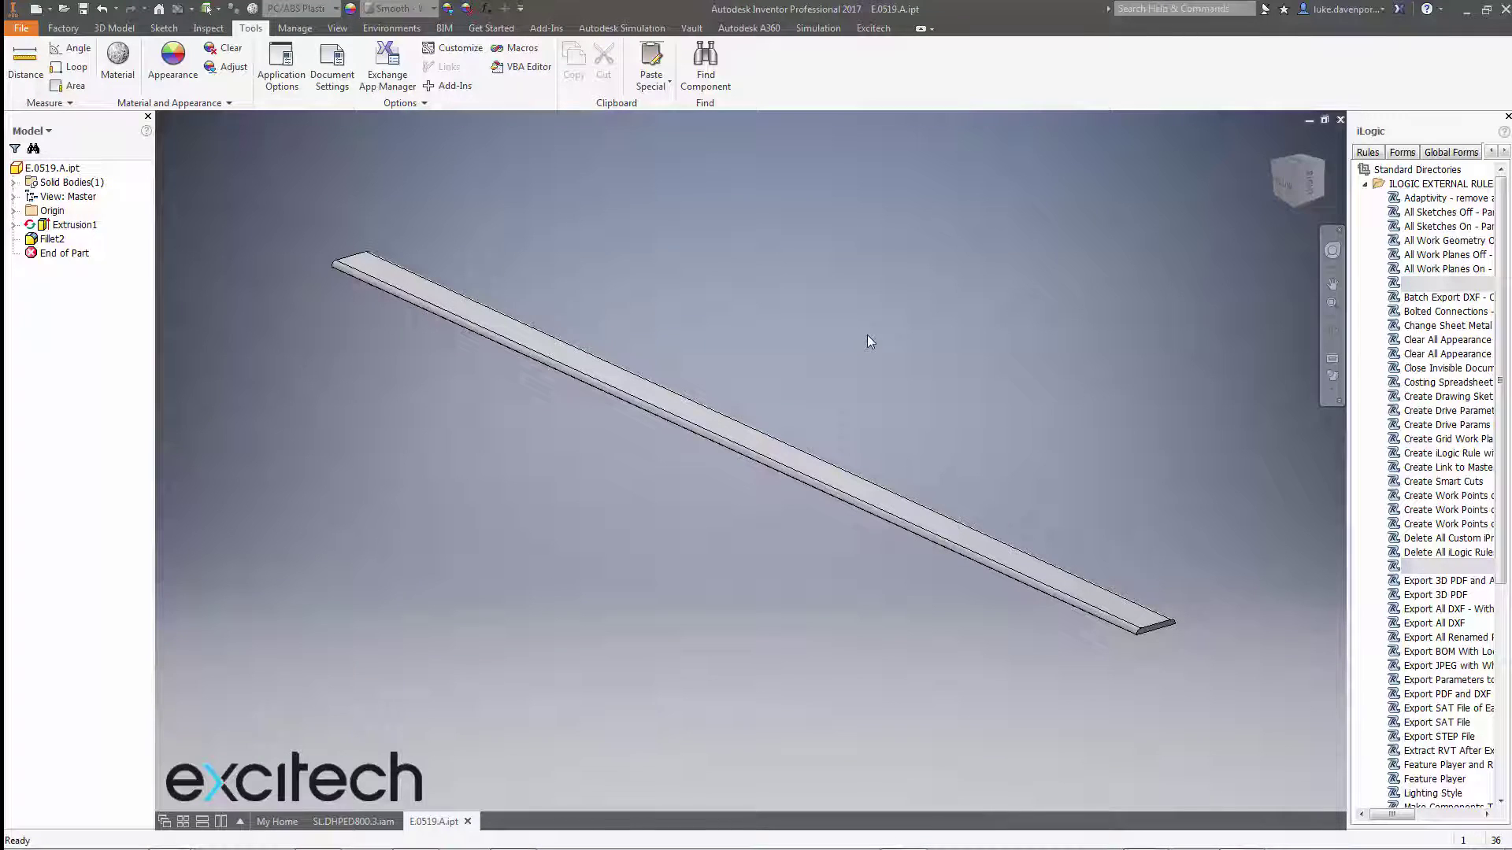
Step: Close the edge strip part without saving the file and return to the cabinet assembly
{"action": "left_click", "coordinate": [1341, 119]}
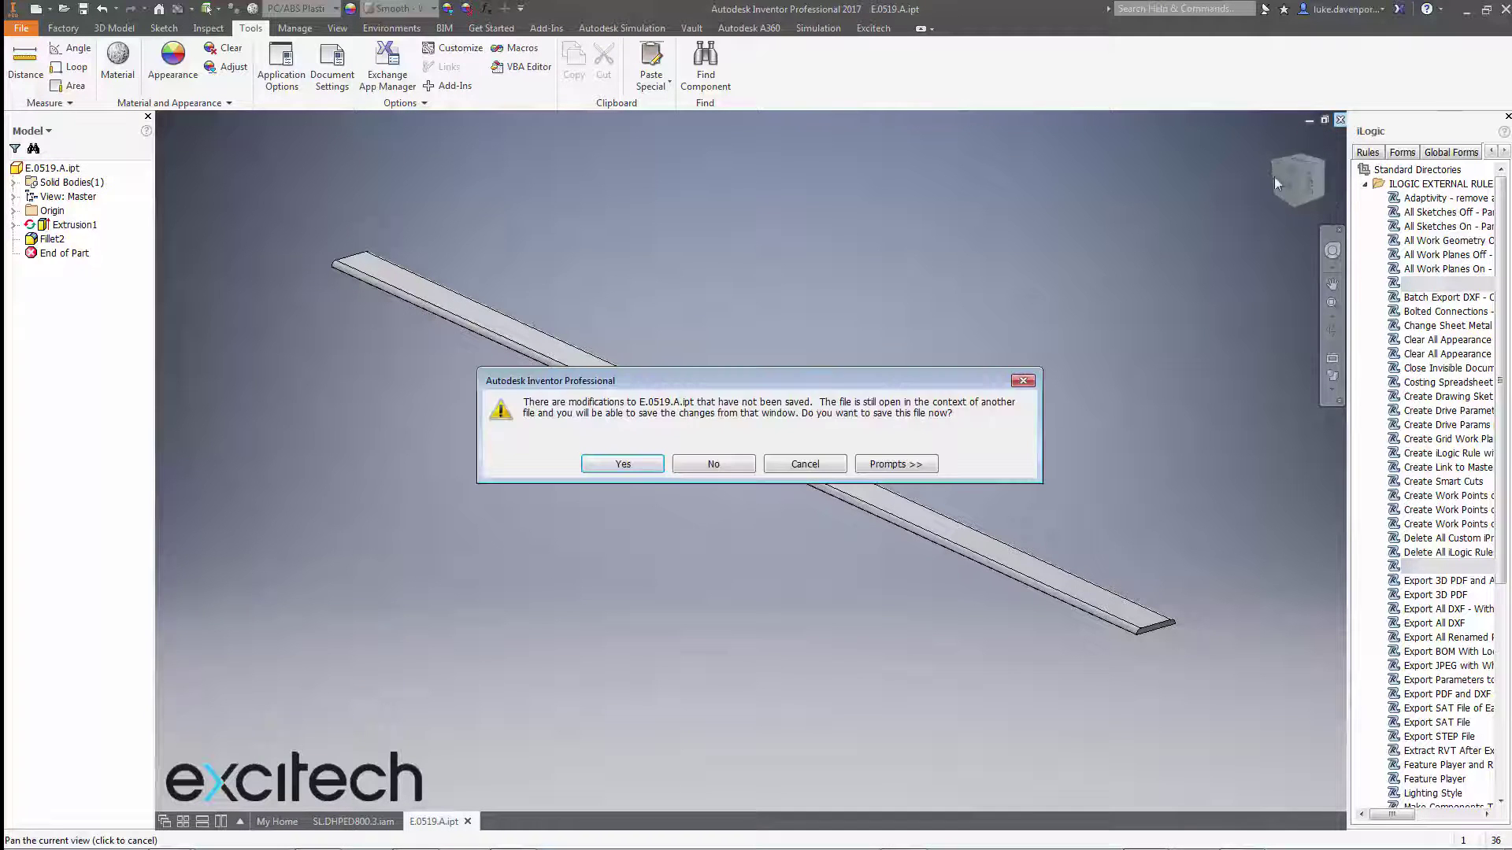
{"action": "left_click", "coordinate": [714, 464]}
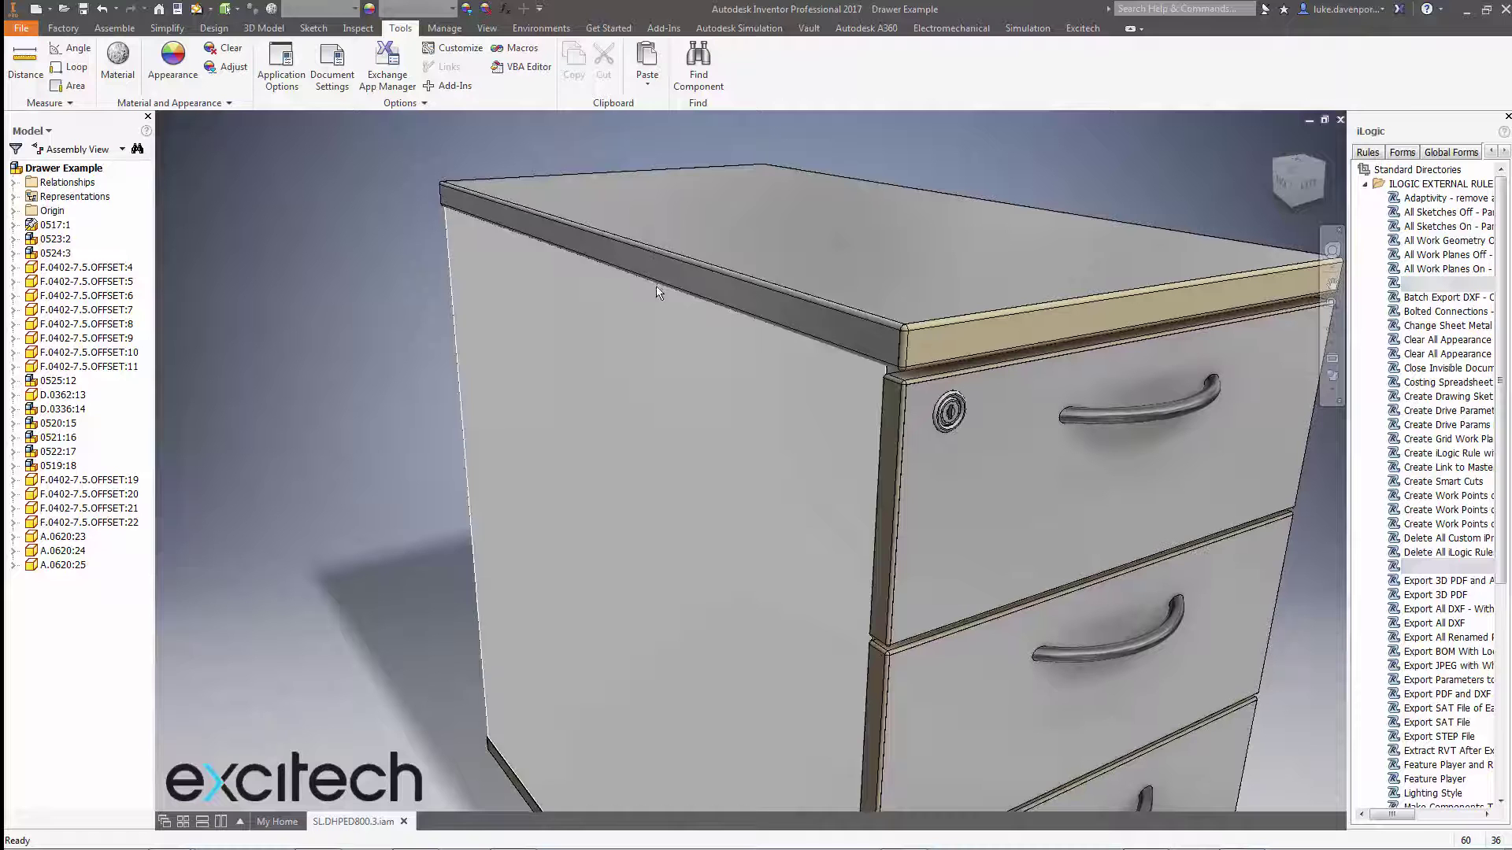
{"action": "mouse_move", "coordinate": [660, 290]}
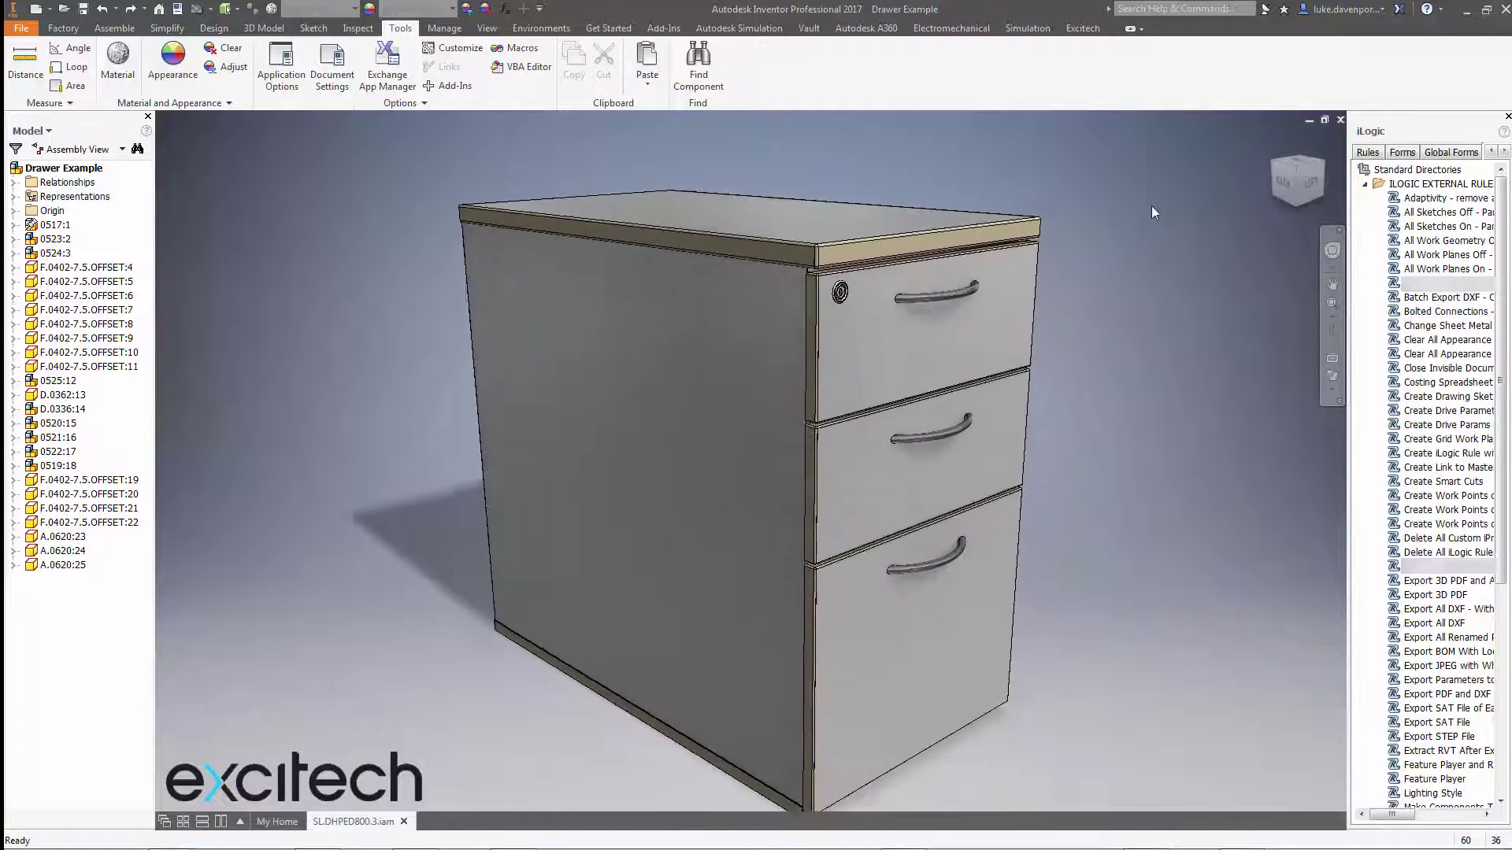
{"action": "middle_click_drag", "start_coordinate": [1127, 297], "coordinate": [1140, 289]}
{"action": "middle_click_drag", "start_coordinate": [293, 210], "coordinate": [302, 208]}
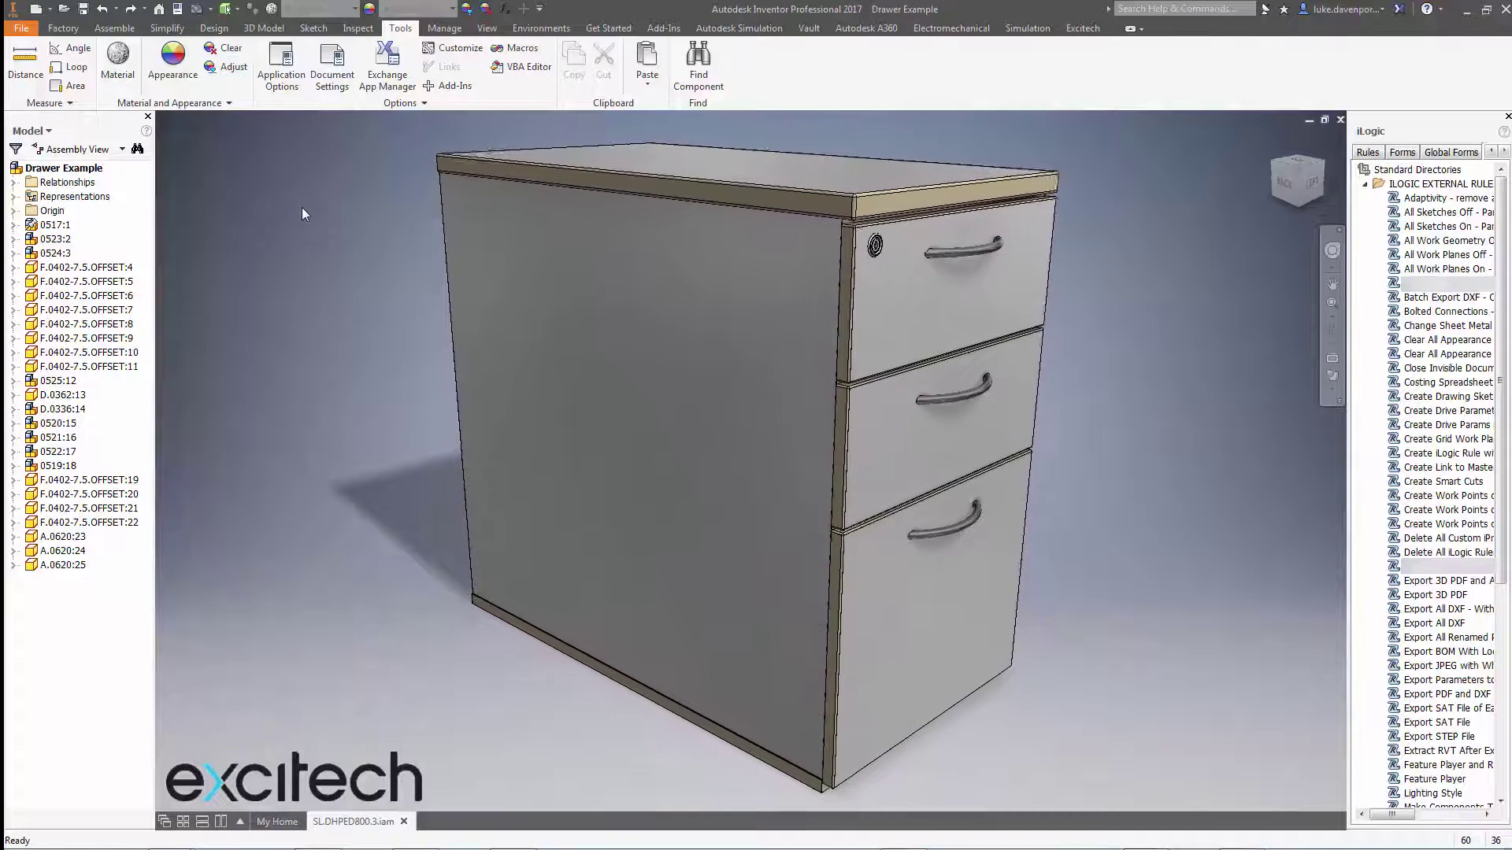
Step: Open the assembly's bill of materials, move it clear of the drawer fronts and enable the Parts Only view
{"action": "left_click", "coordinate": [111, 28]}
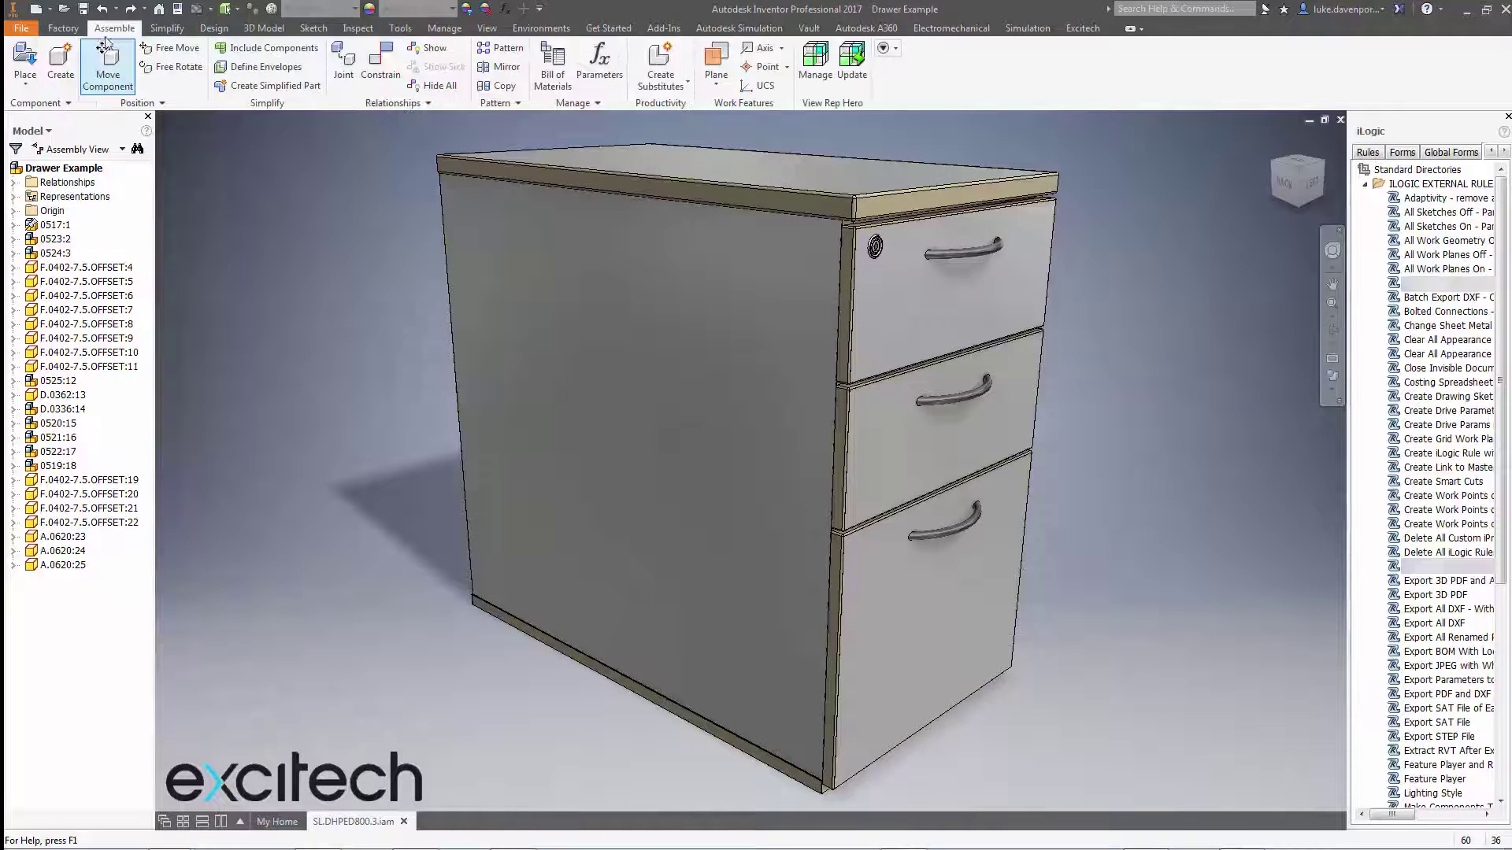
{"action": "left_click", "coordinate": [554, 71]}
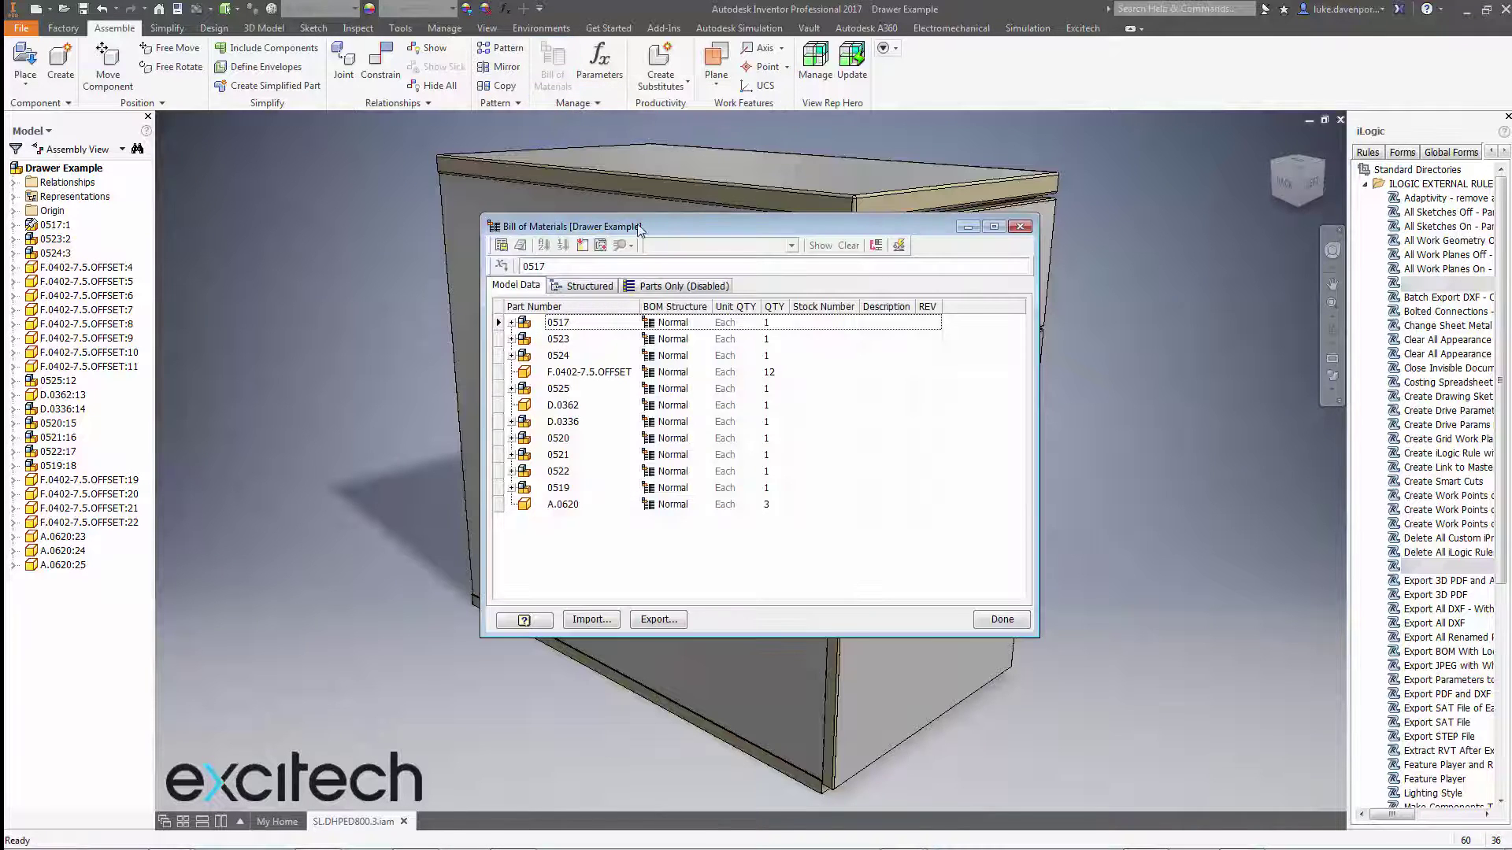
{"action": "left_click_drag", "start_coordinate": [653, 222], "coordinate": [346, 129]}
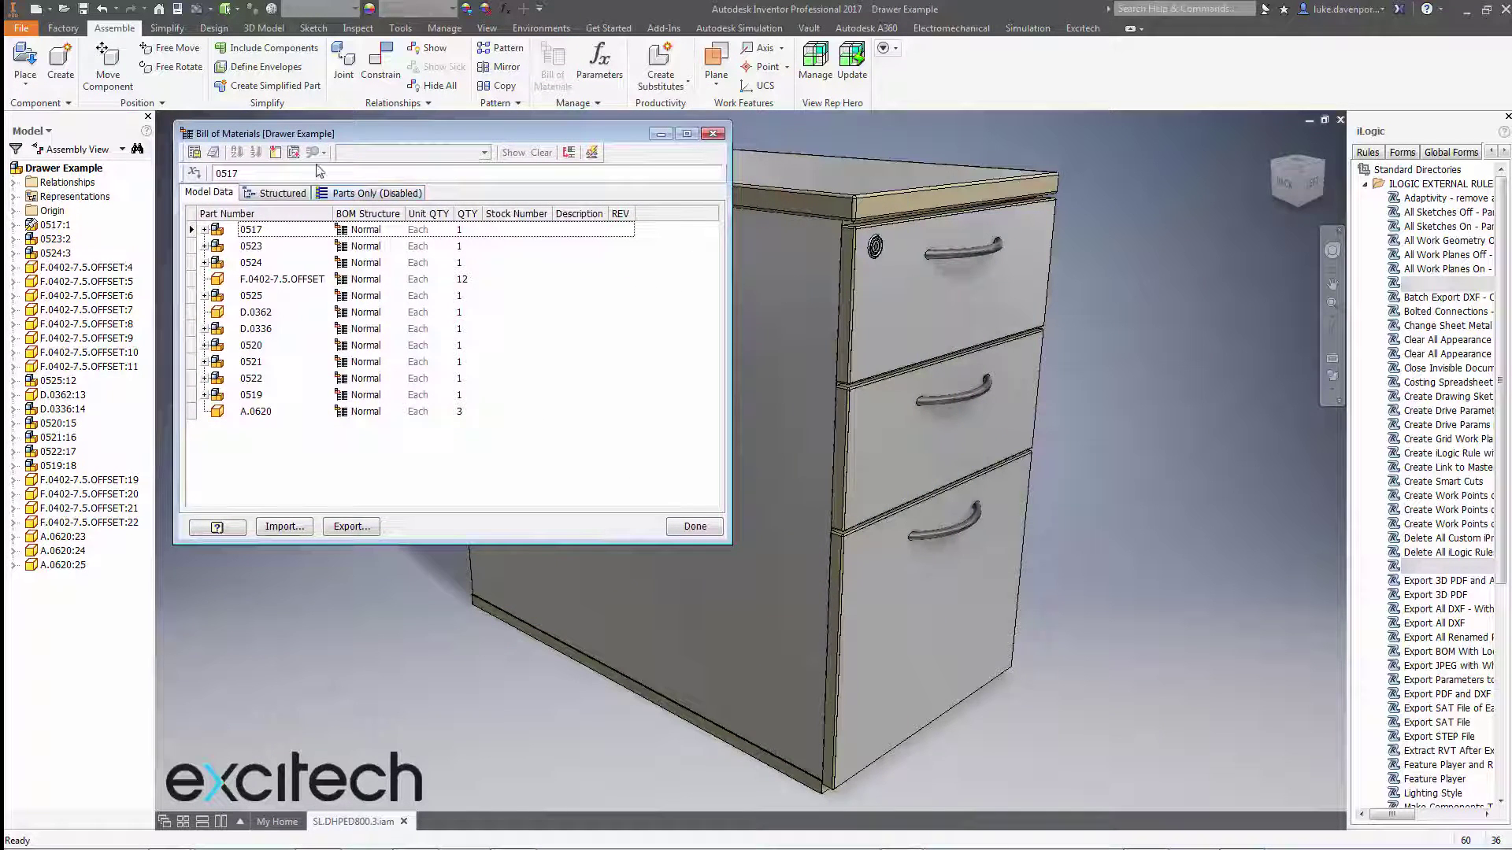
{"action": "left_click", "coordinate": [367, 195]}
{"action": "right_click", "coordinate": [370, 194]}
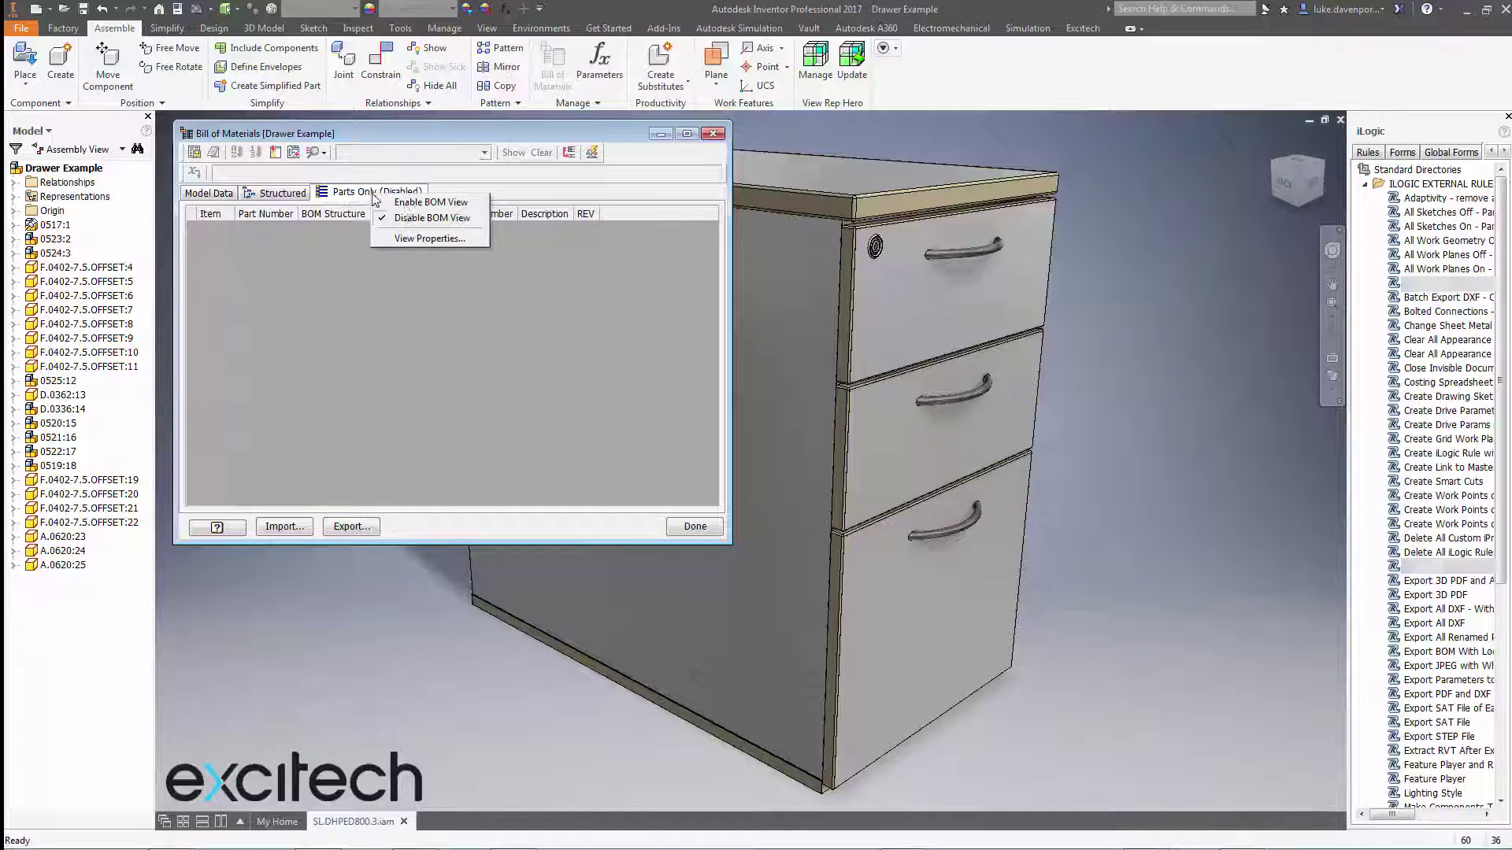
{"action": "left_click", "coordinate": [435, 203]}
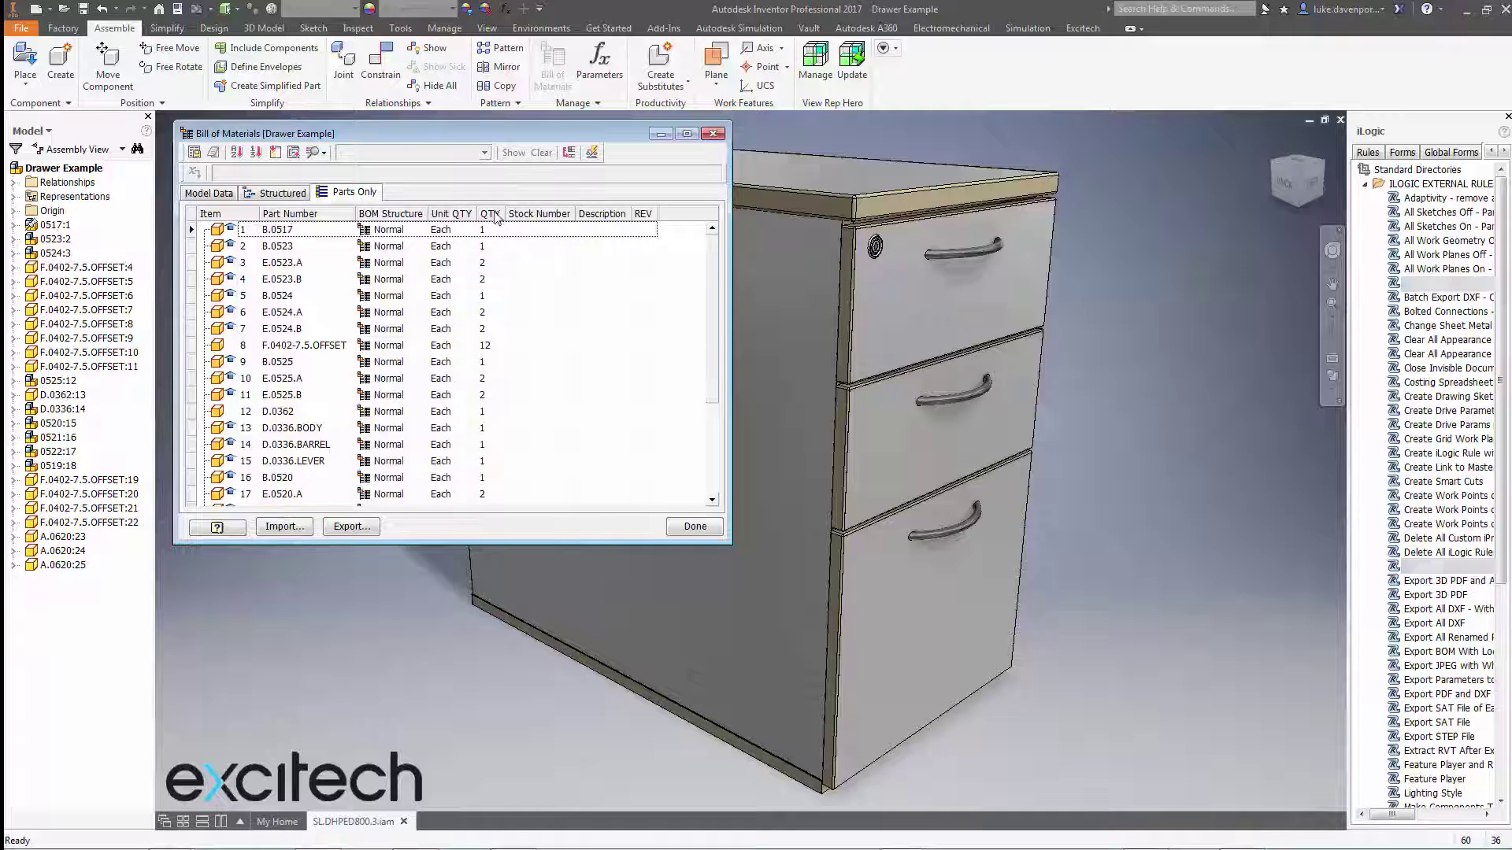
Step: Add an Appearance column before Stock Number in the Parts Only bill of materials and close the column customization
{"action": "right_click", "coordinate": [519, 220]}
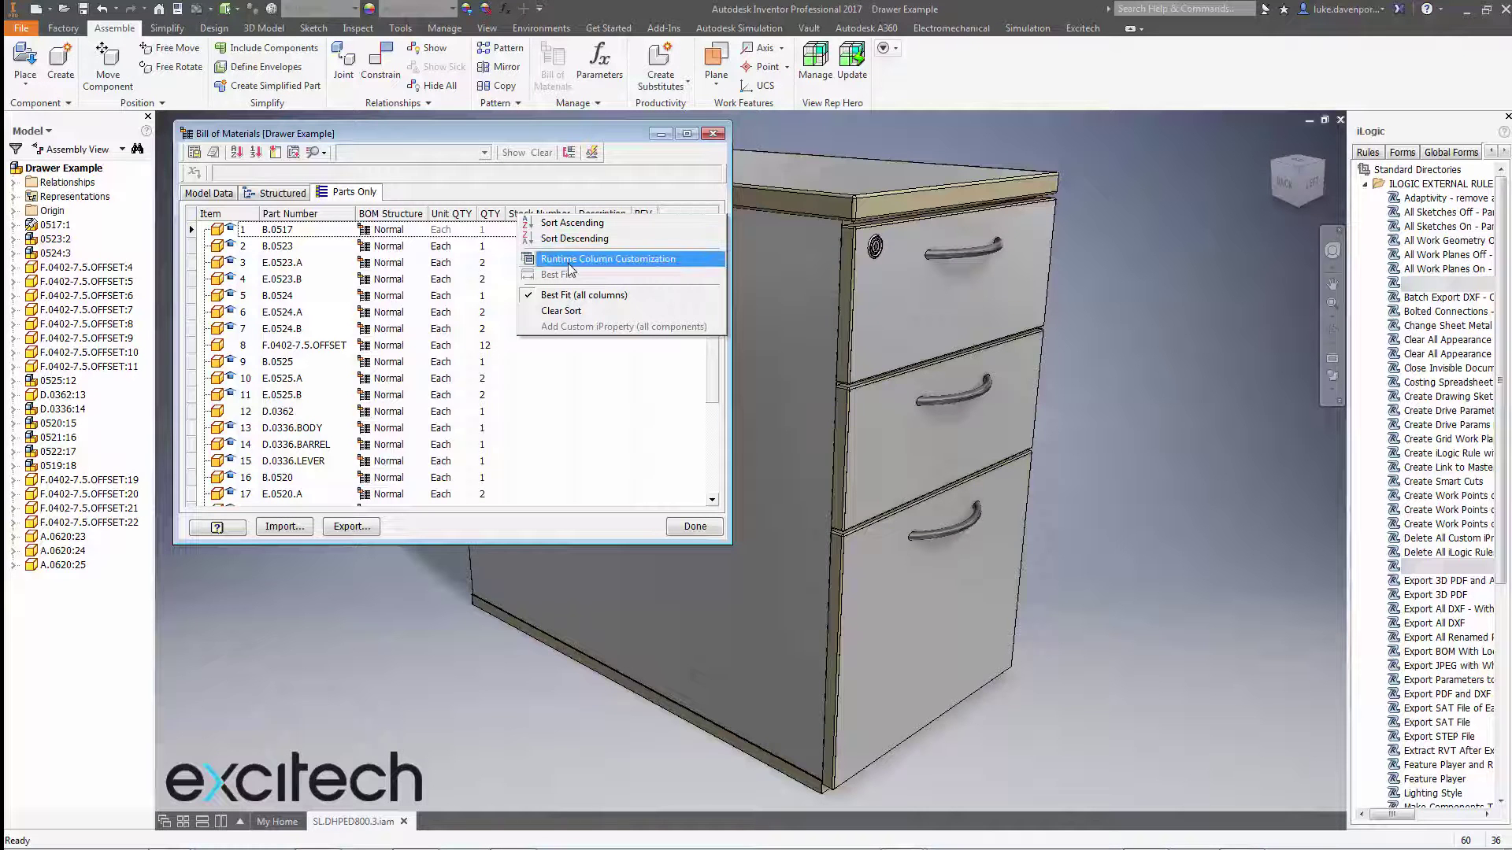
{"action": "left_click", "coordinate": [572, 266]}
{"action": "left_click_drag", "start_coordinate": [592, 405], "coordinate": [513, 229]}
{"action": "left_click", "coordinate": [550, 230]}
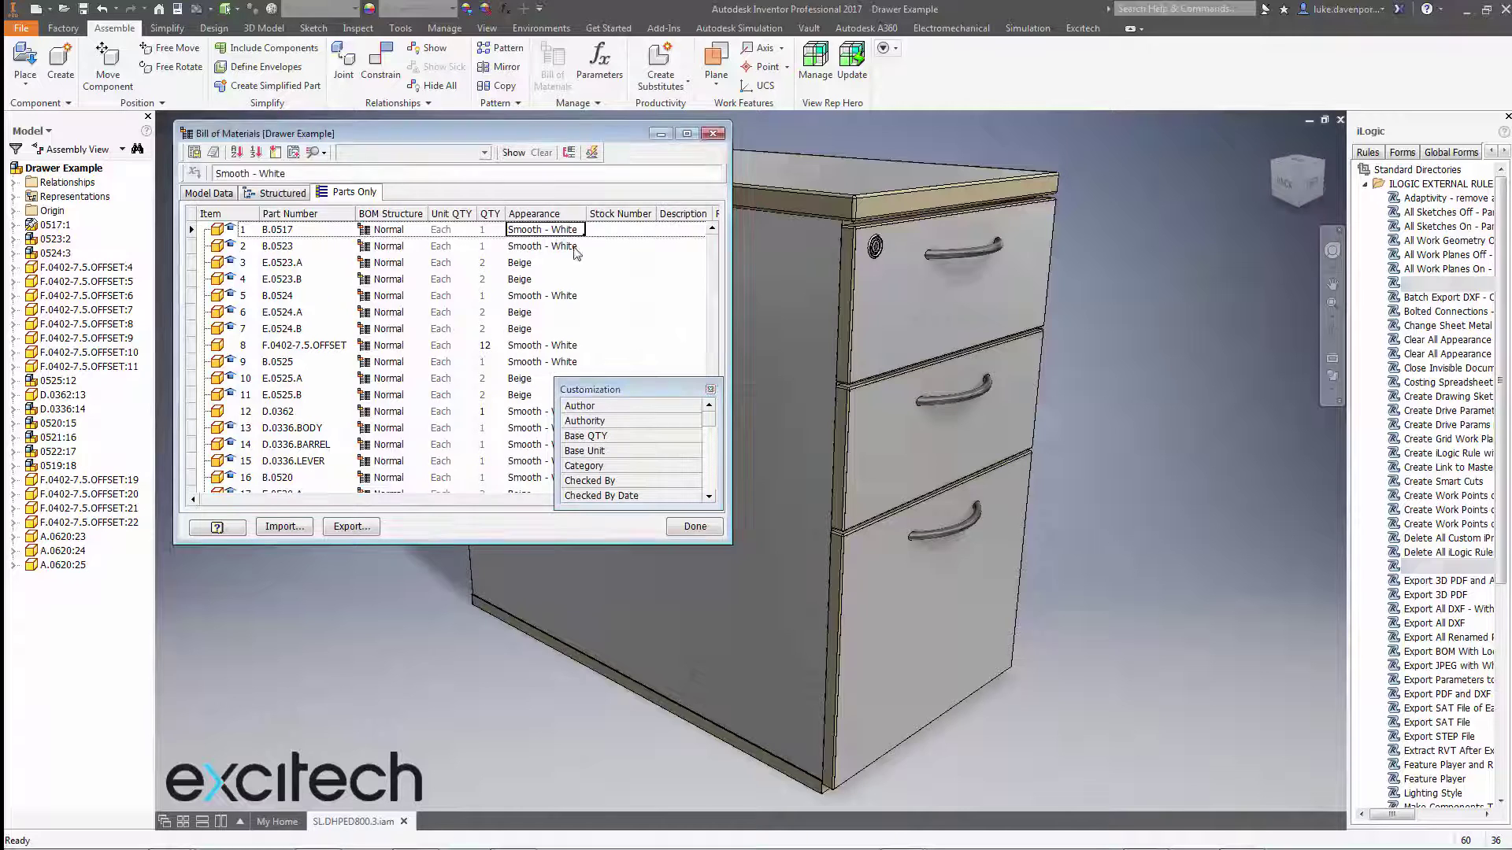
{"action": "left_click", "coordinate": [710, 389]}
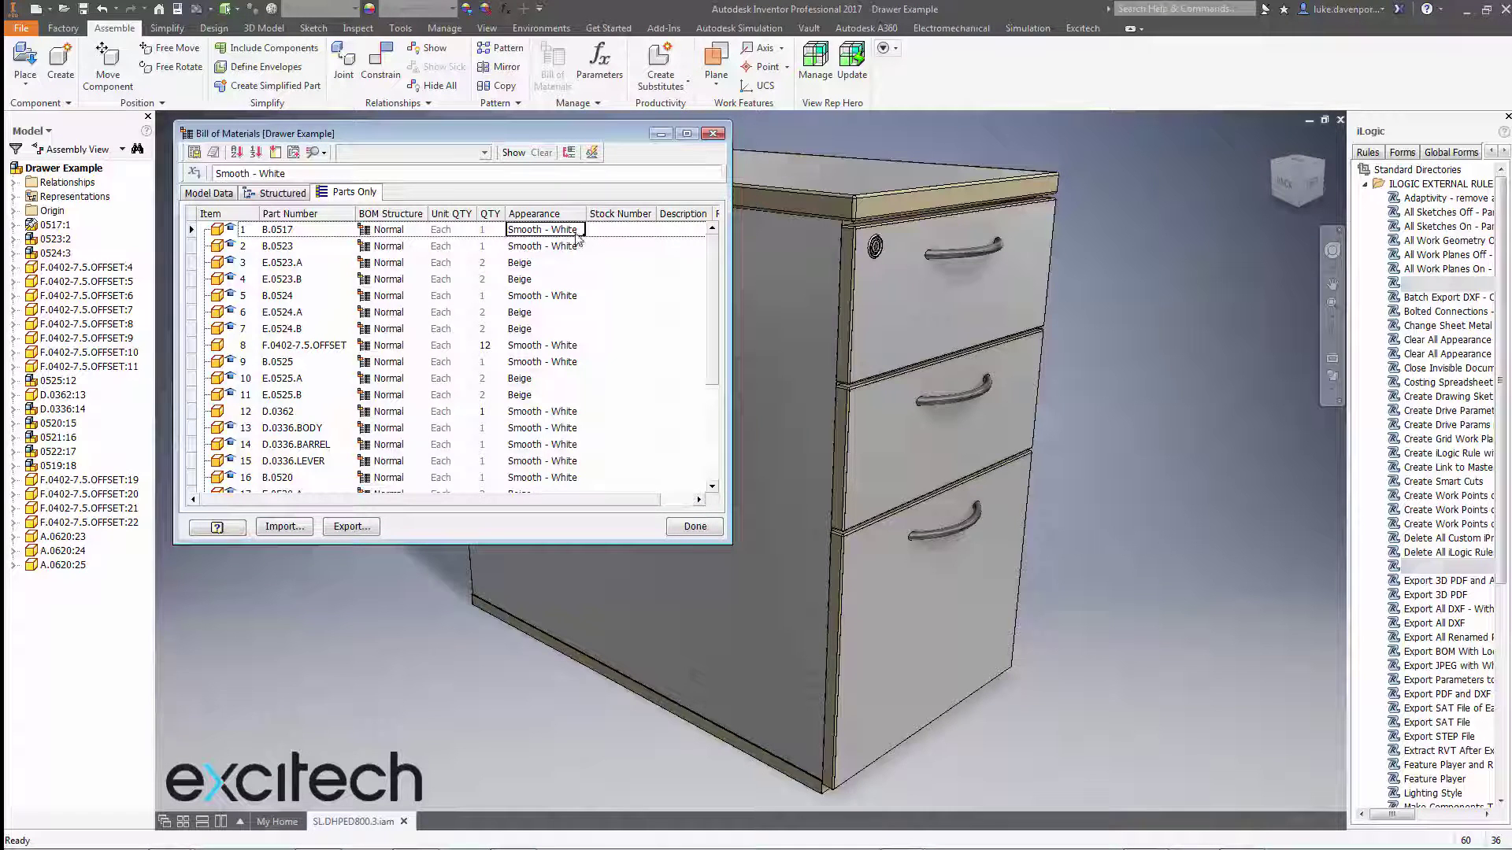
{"action": "left_click_drag", "start_coordinate": [584, 236], "coordinate": [533, 538]}
{"action": "scroll", "coordinate": [567, 381], "scroll_direction": "up", "scroll_amount": 4}
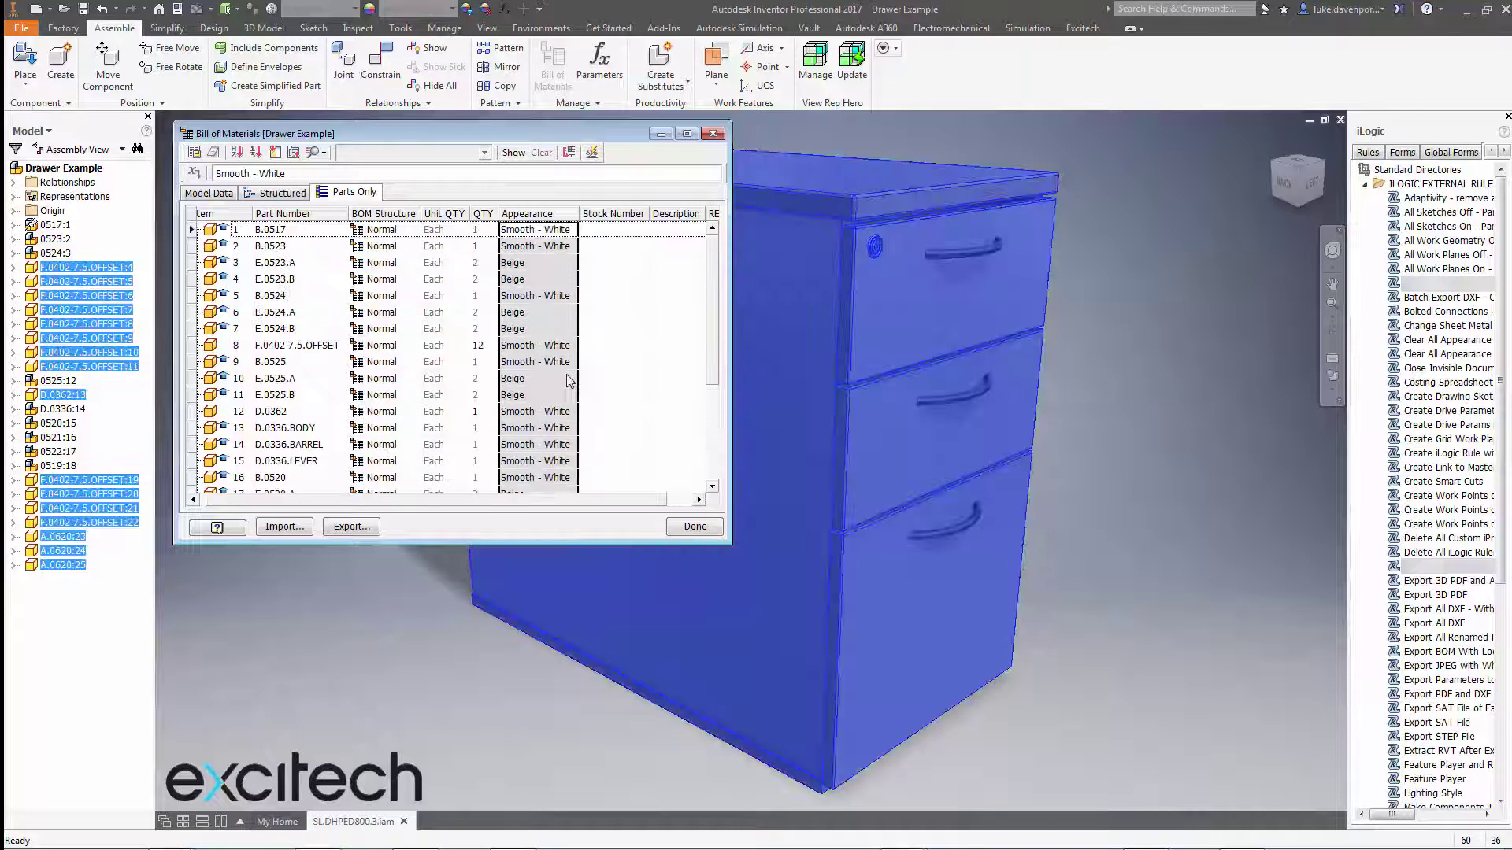
{"action": "left_click", "coordinate": [596, 304]}
Step: Fill the Smooth - White appearance from part B.0517 down the Appearance column to every part, ending at A.0620
{"action": "left_click", "coordinate": [567, 231]}
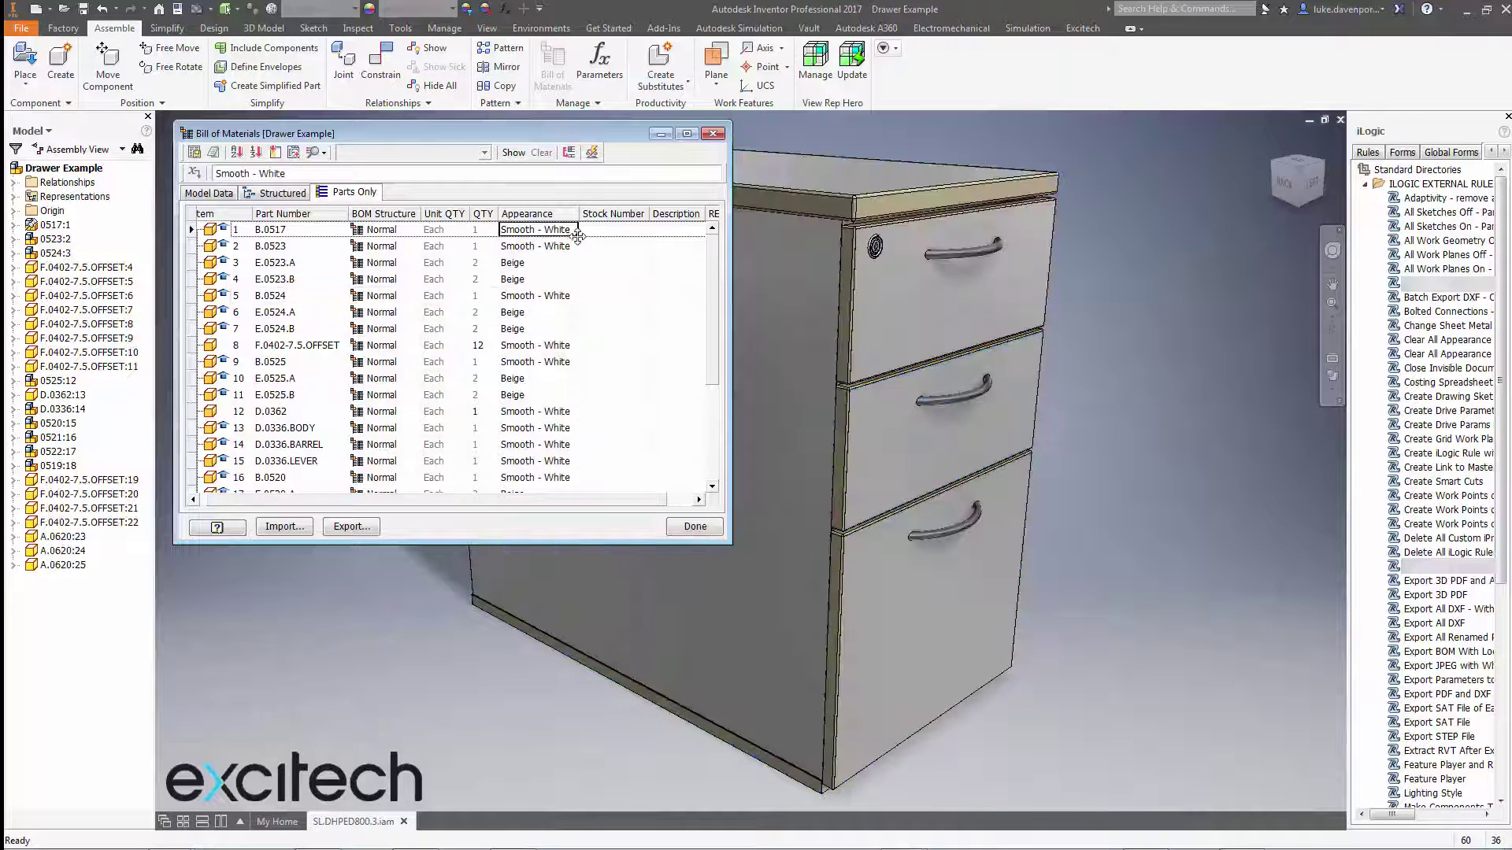
{"action": "left_click_drag", "start_coordinate": [577, 234], "coordinate": [563, 512]}
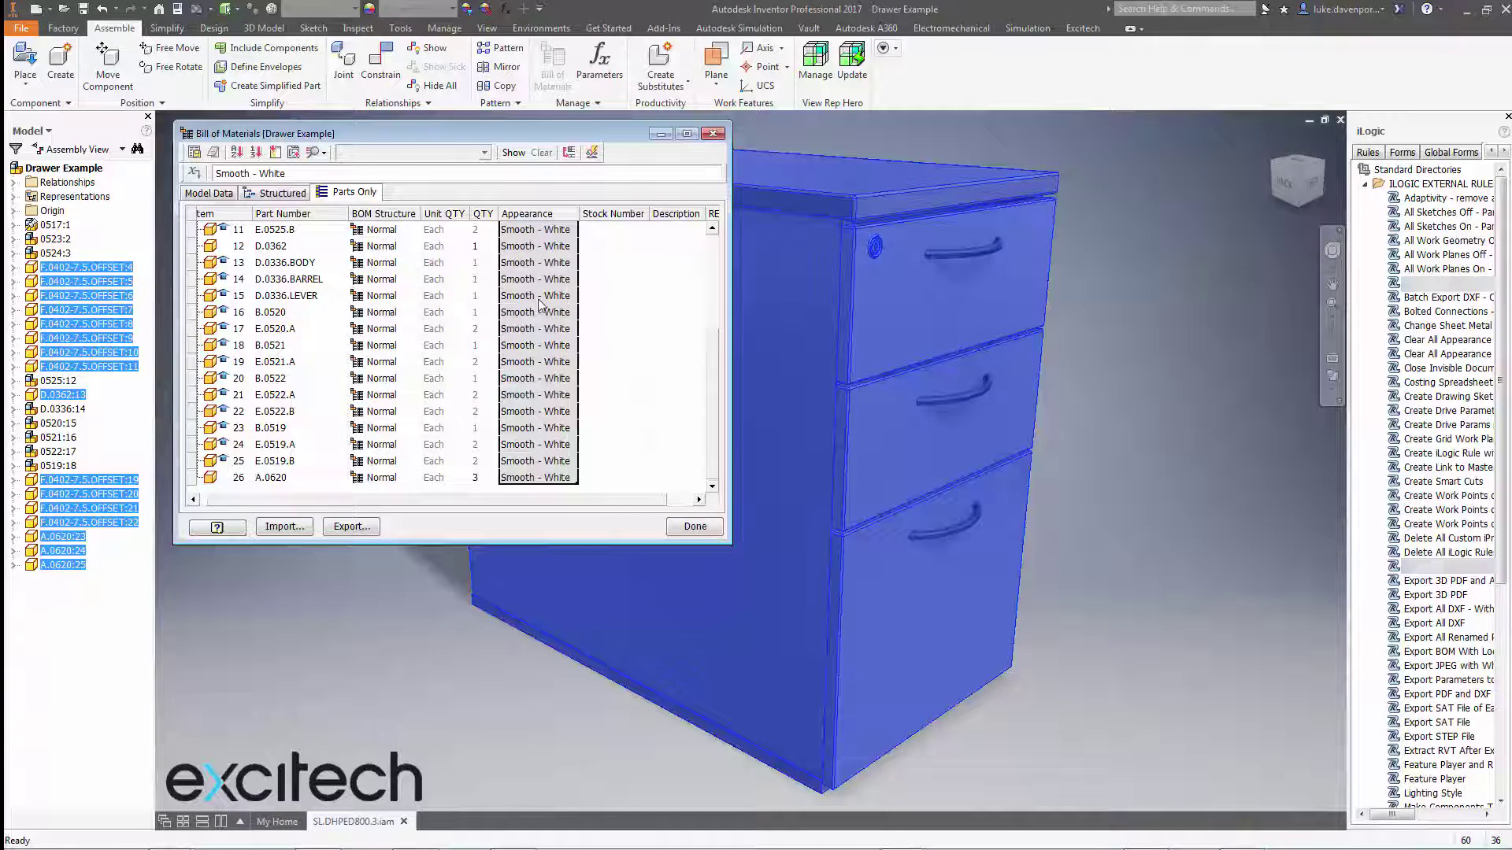
{"action": "left_click_drag", "start_coordinate": [713, 364], "coordinate": [707, 226]}
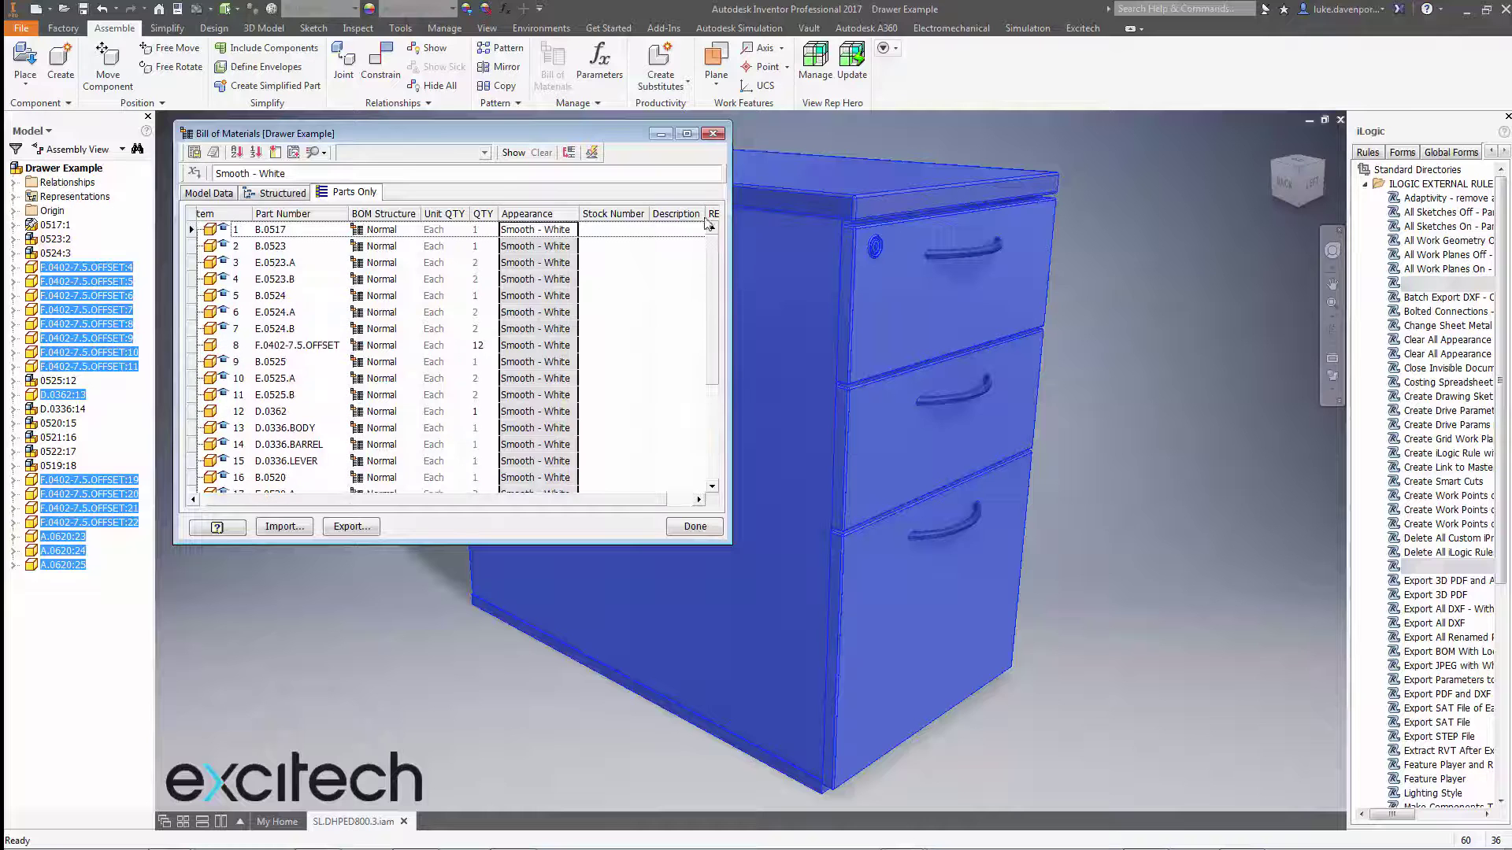
{"action": "left_click", "coordinate": [644, 283]}
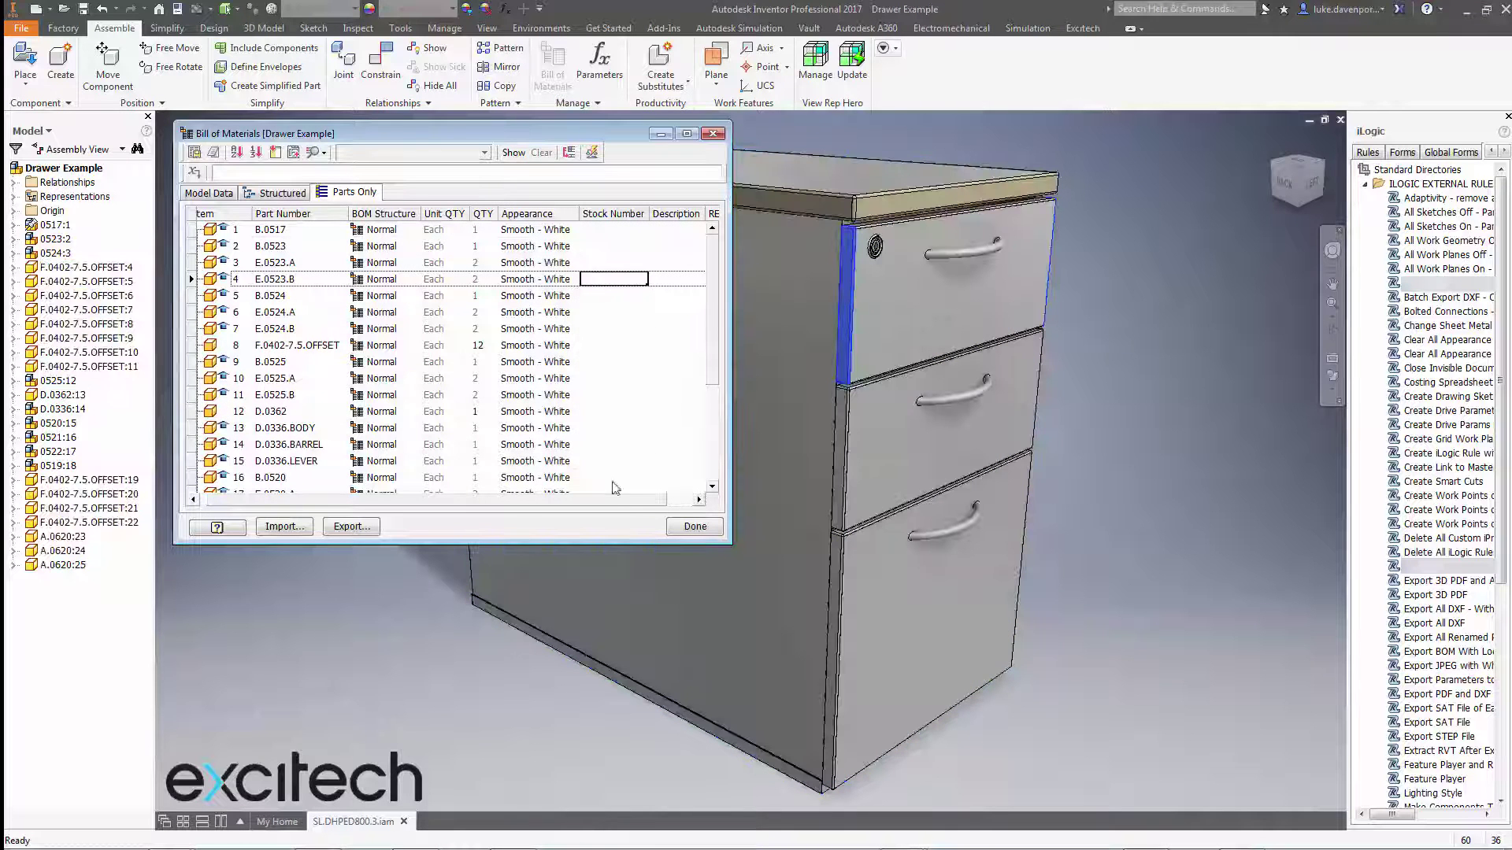
Step: Close the bill of materials and return to the cabinet assembly
{"action": "left_click", "coordinate": [693, 527]}
{"action": "key", "text": "F2"}
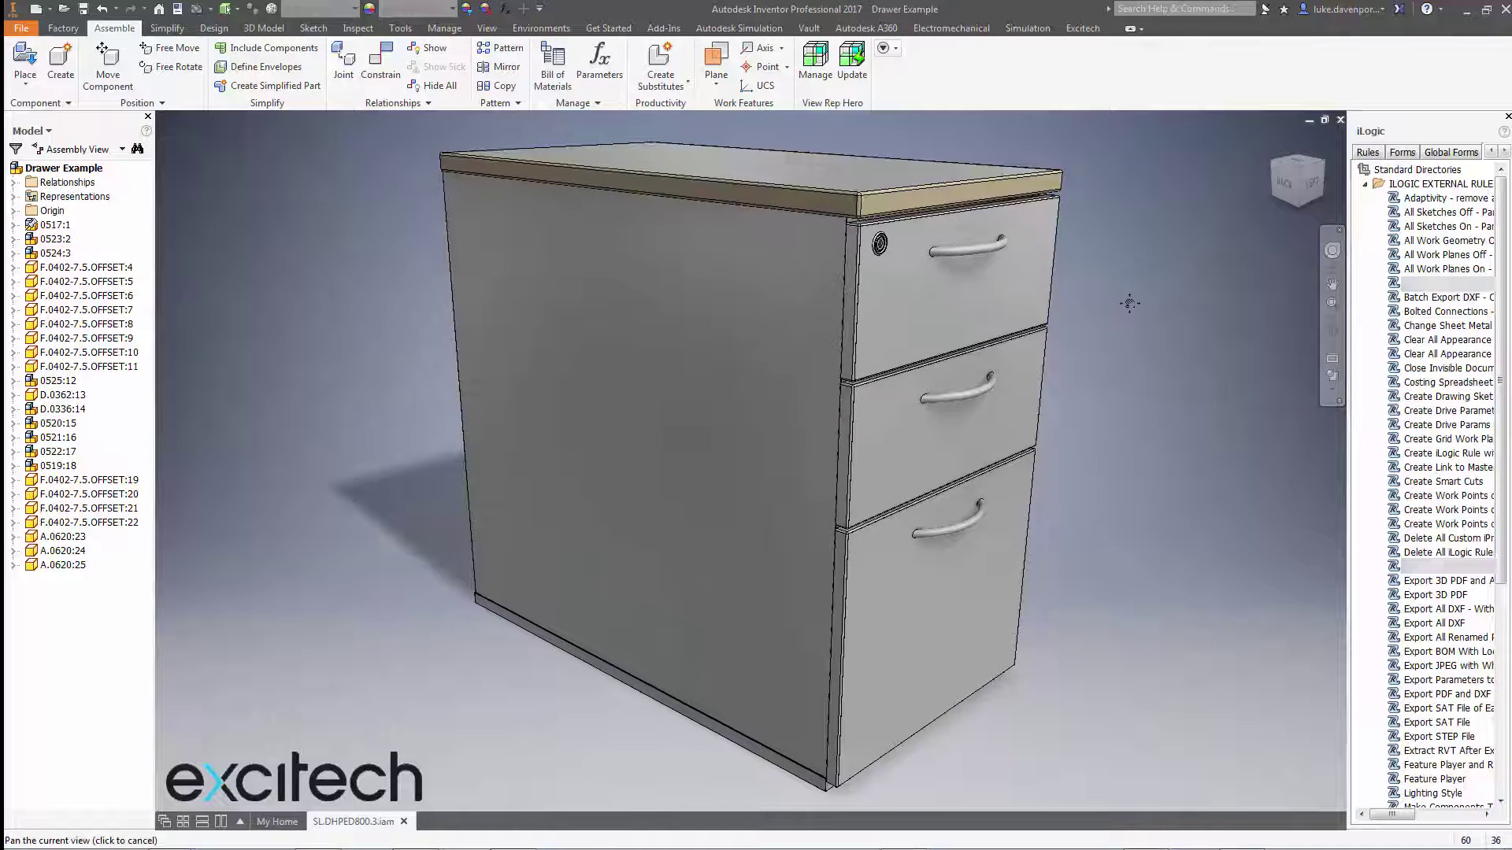
{"action": "key", "text": "Escape"}
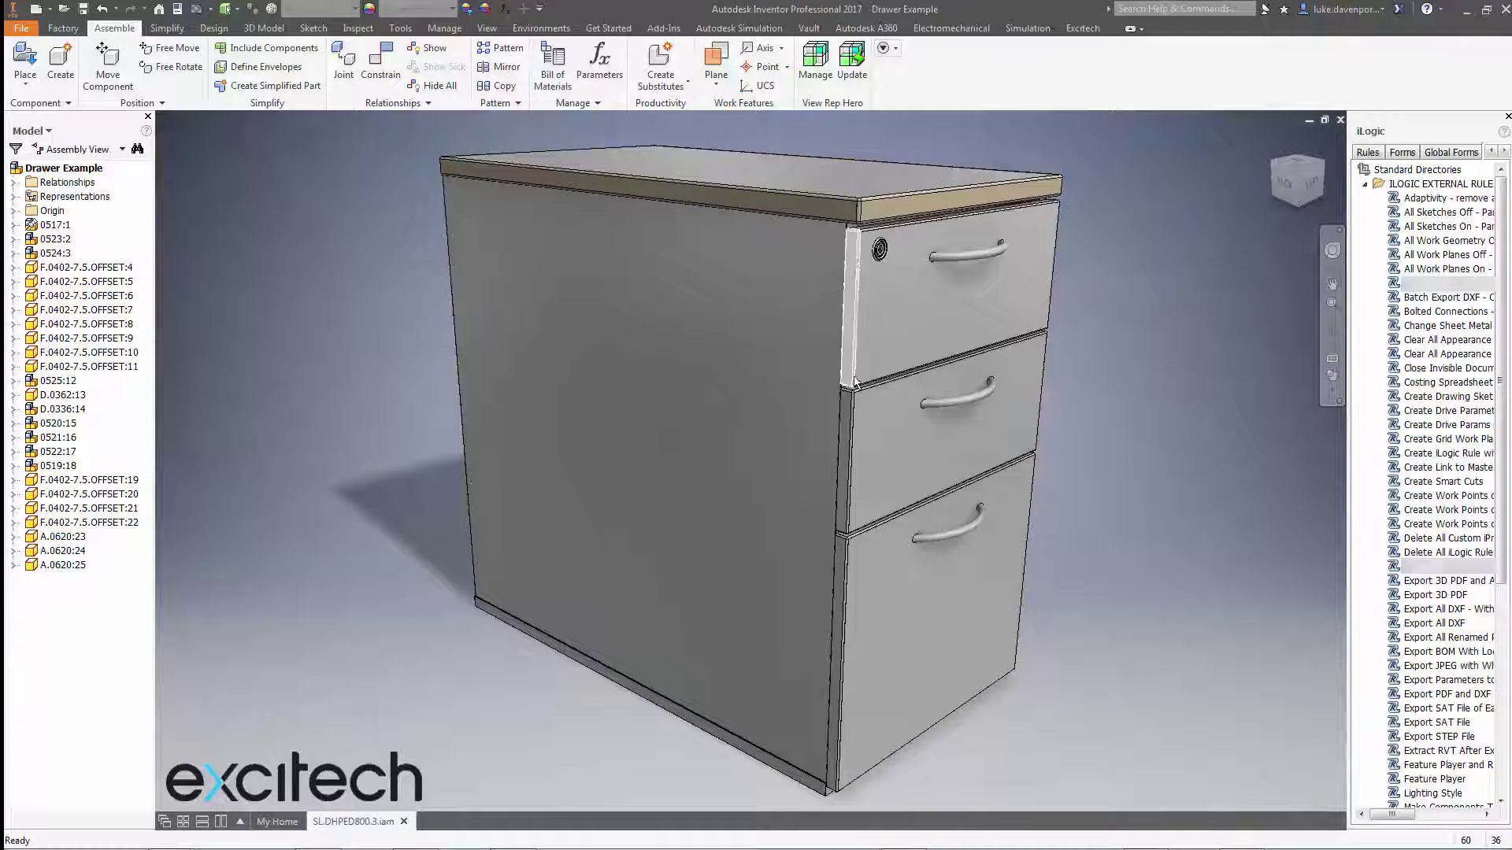
{"action": "middle_click_drag", "start_coordinate": [1129, 284], "coordinate": [1147, 273]}
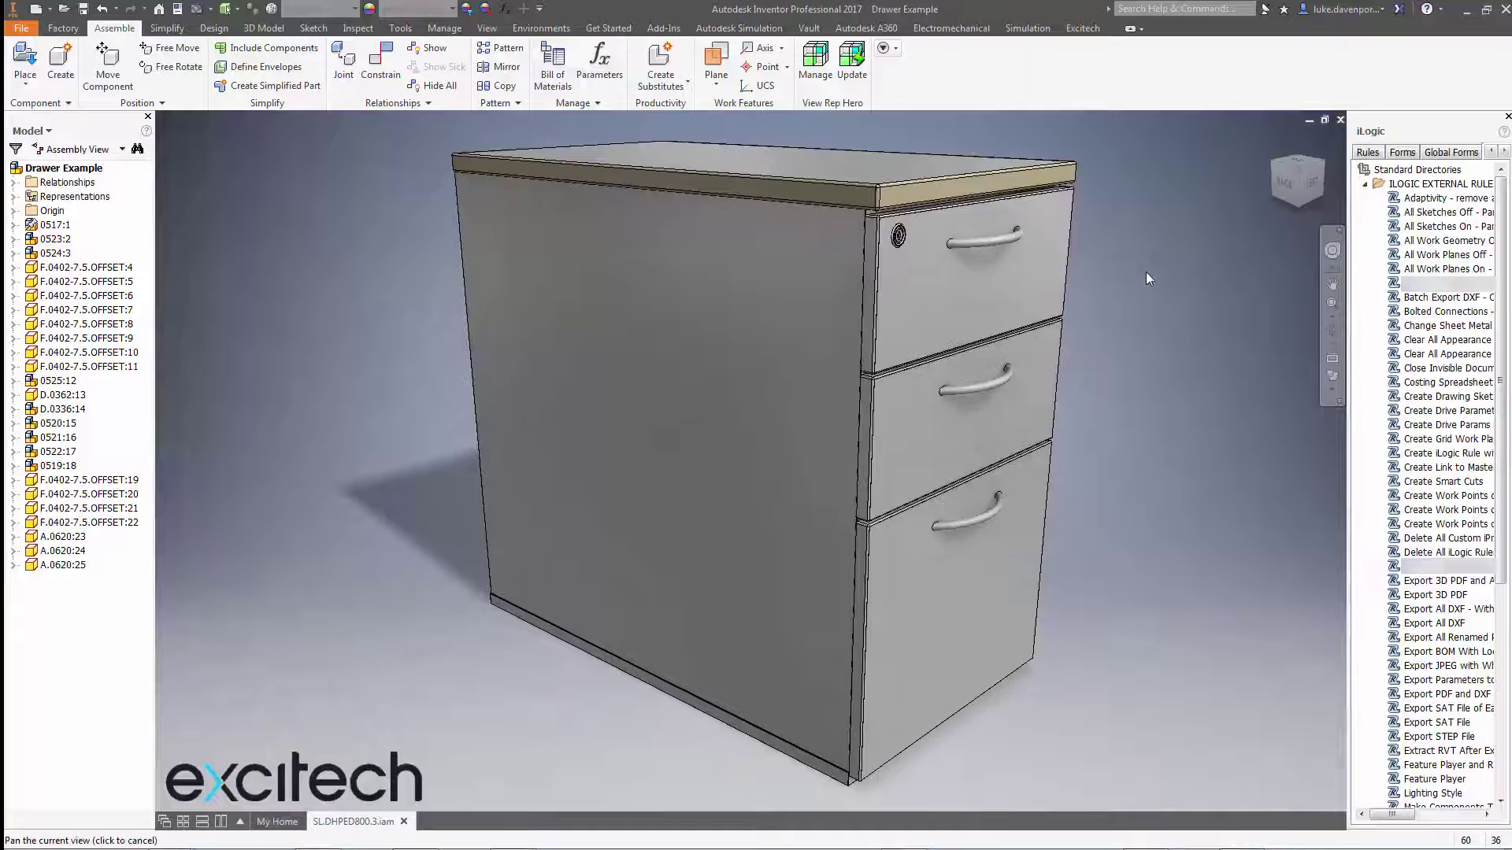
{"action": "key", "text": "Escape"}
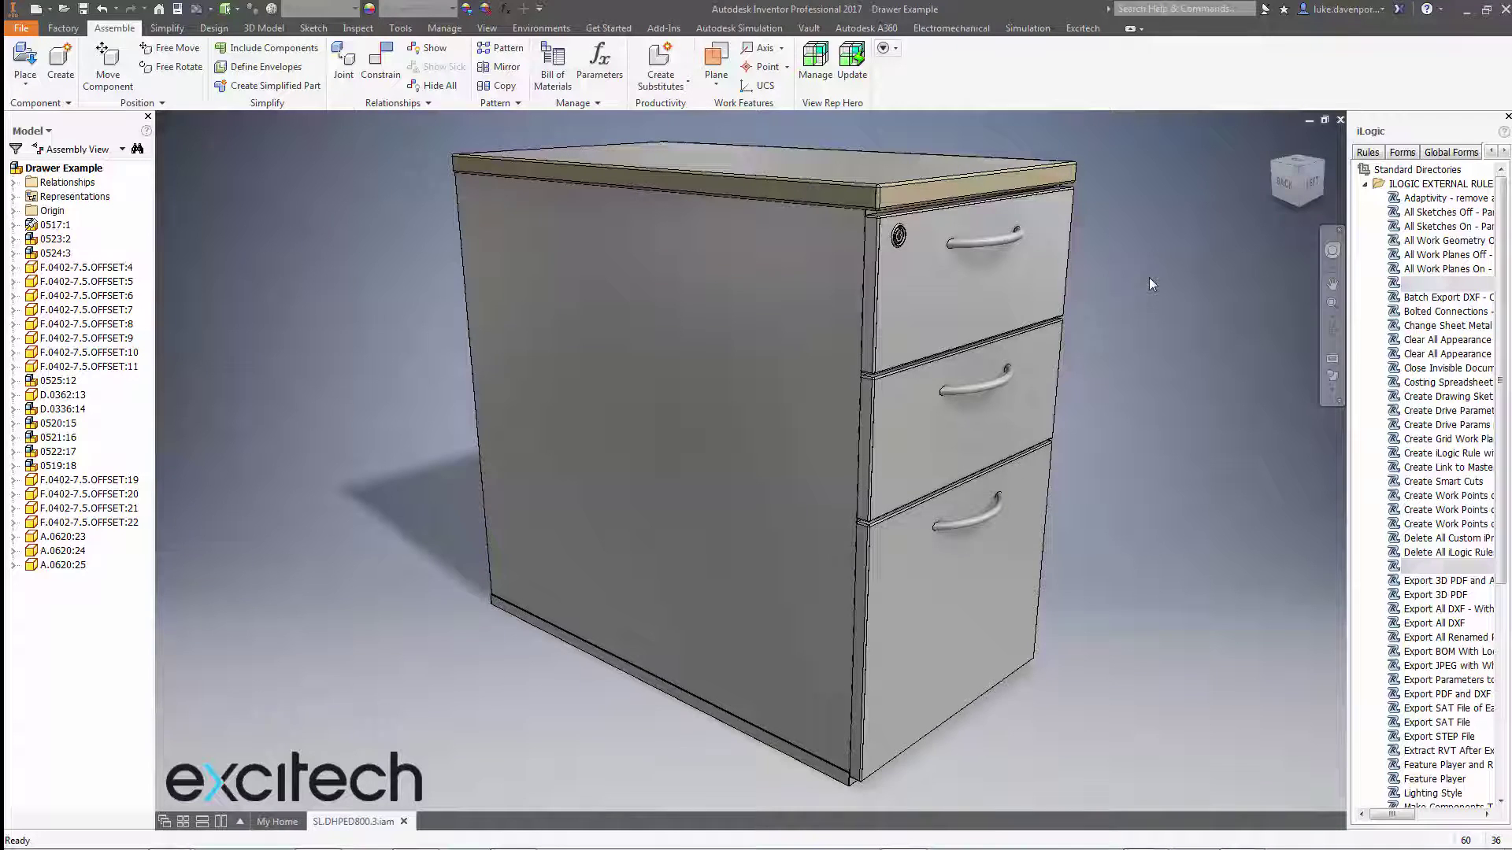
Step: Open the top drawer's vertical edge strip part to check its appearance, and close it without saving the file
{"action": "left_click", "coordinate": [868, 266]}
{"action": "right_click", "coordinate": [868, 266]}
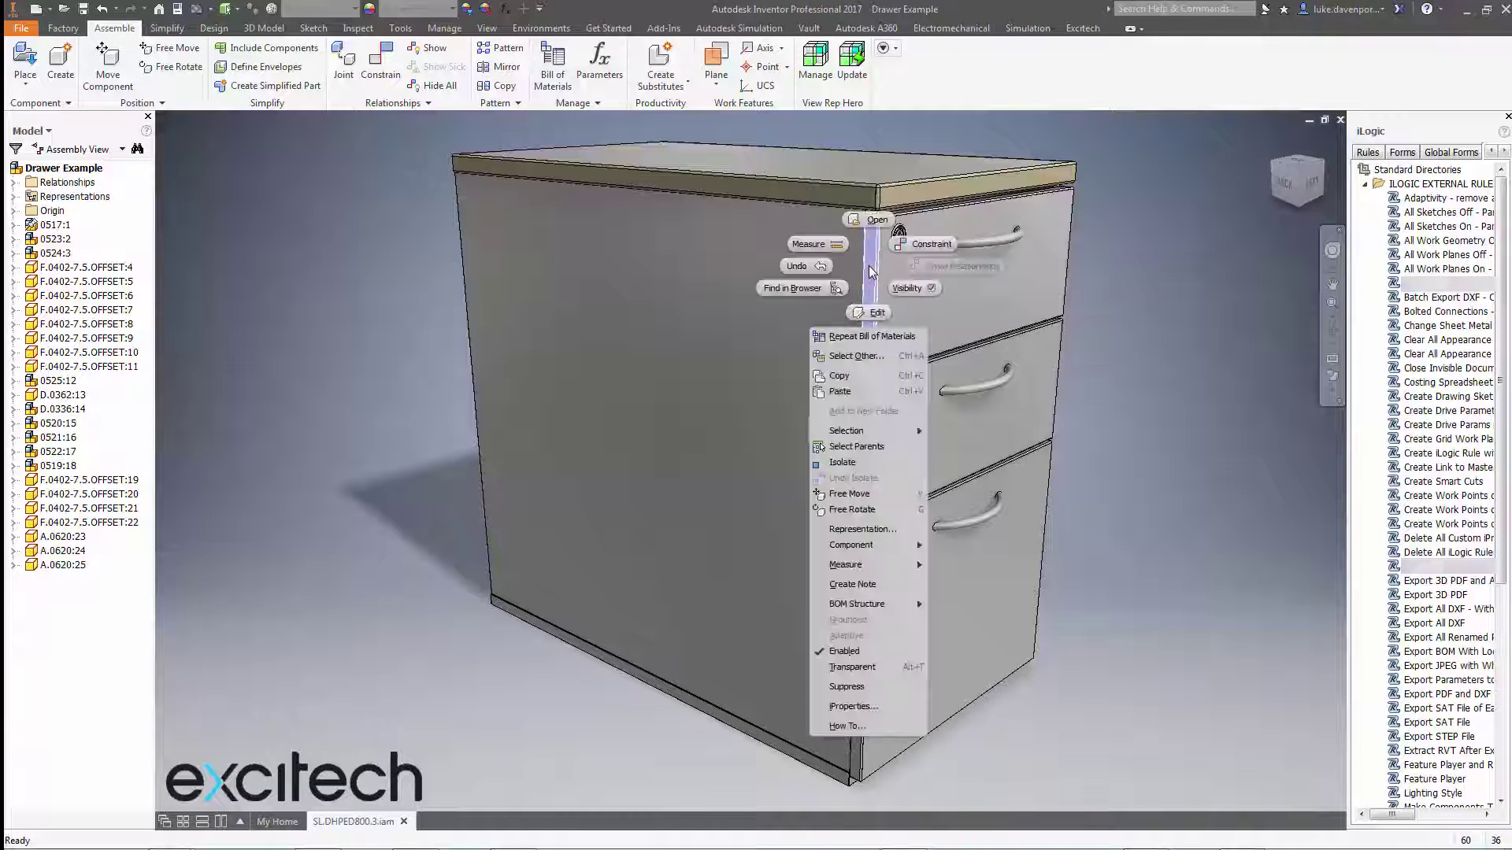
{"action": "left_click", "coordinate": [876, 221]}
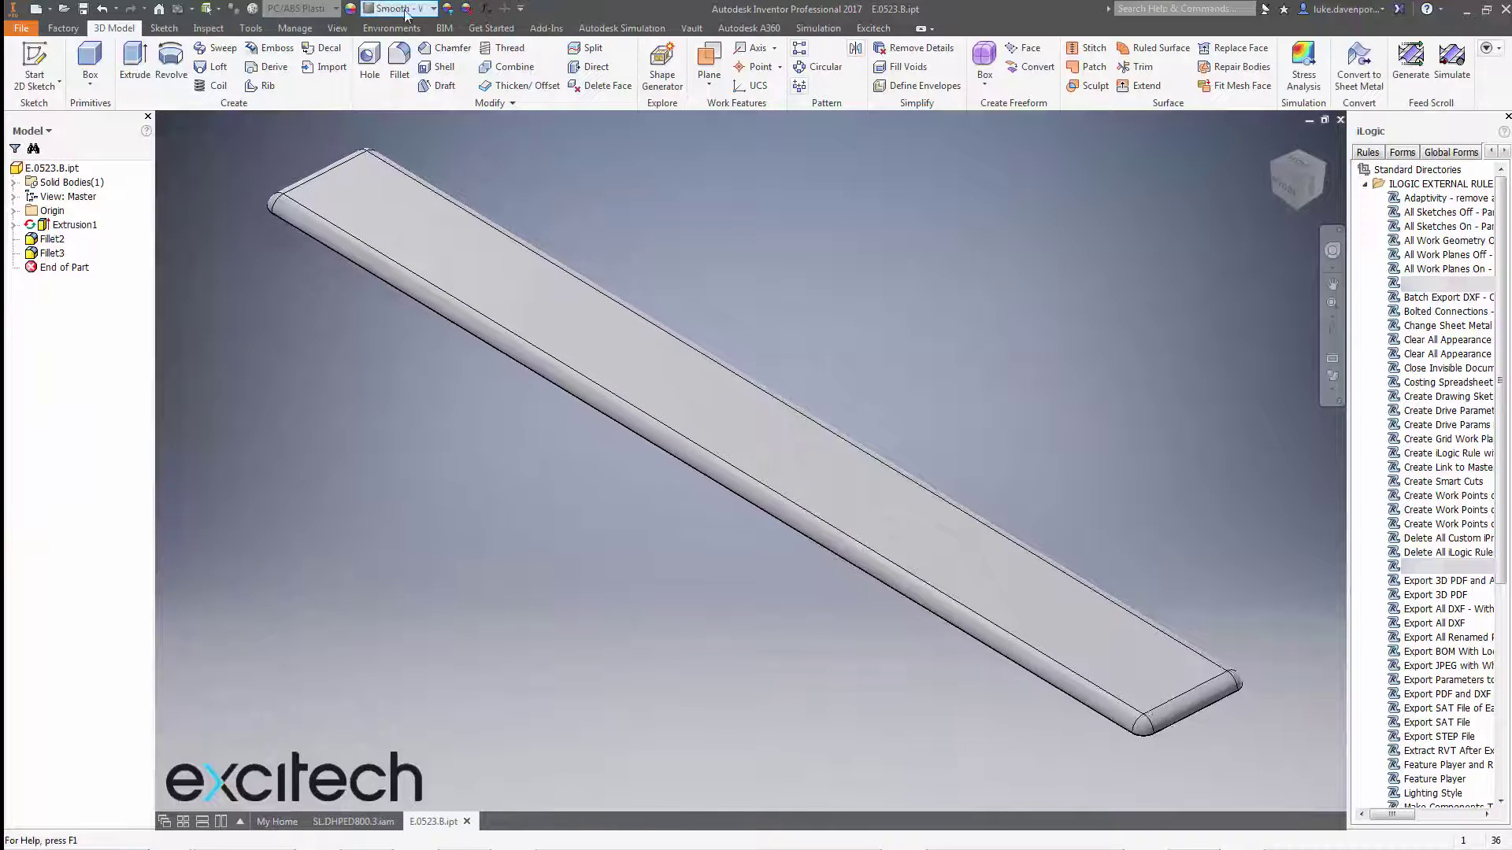
{"action": "left_click", "coordinate": [1339, 119]}
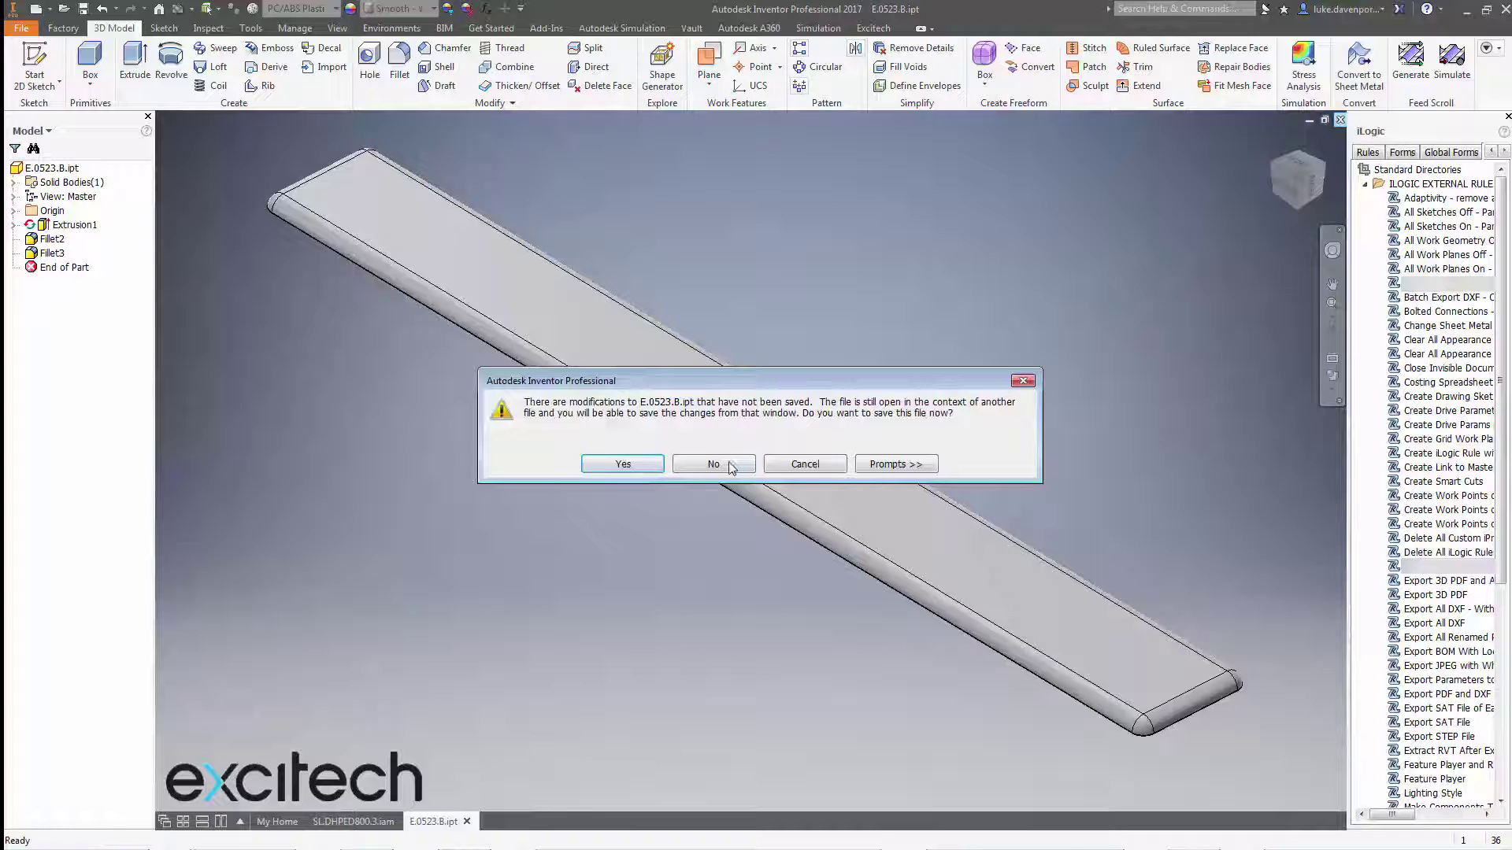
{"action": "left_click", "coordinate": [725, 466]}
{"action": "left_click", "coordinate": [1056, 153]}
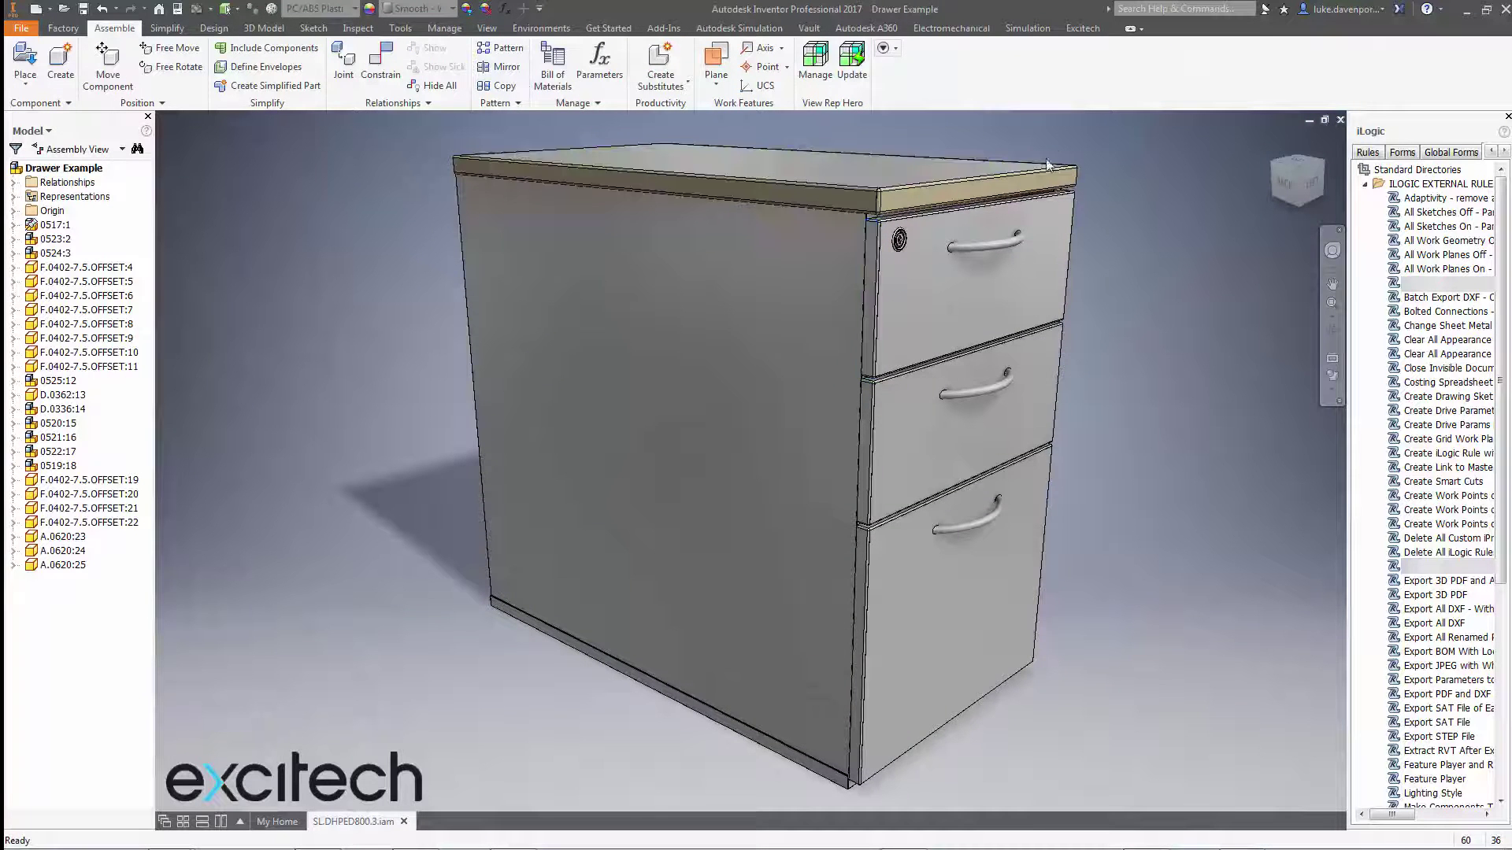
Step: Open the front edge strip of the cabinet top and compare the appearance of its flat face with that of the part
{"action": "middle_click_drag", "start_coordinate": [1098, 168], "coordinate": [878, 222]}
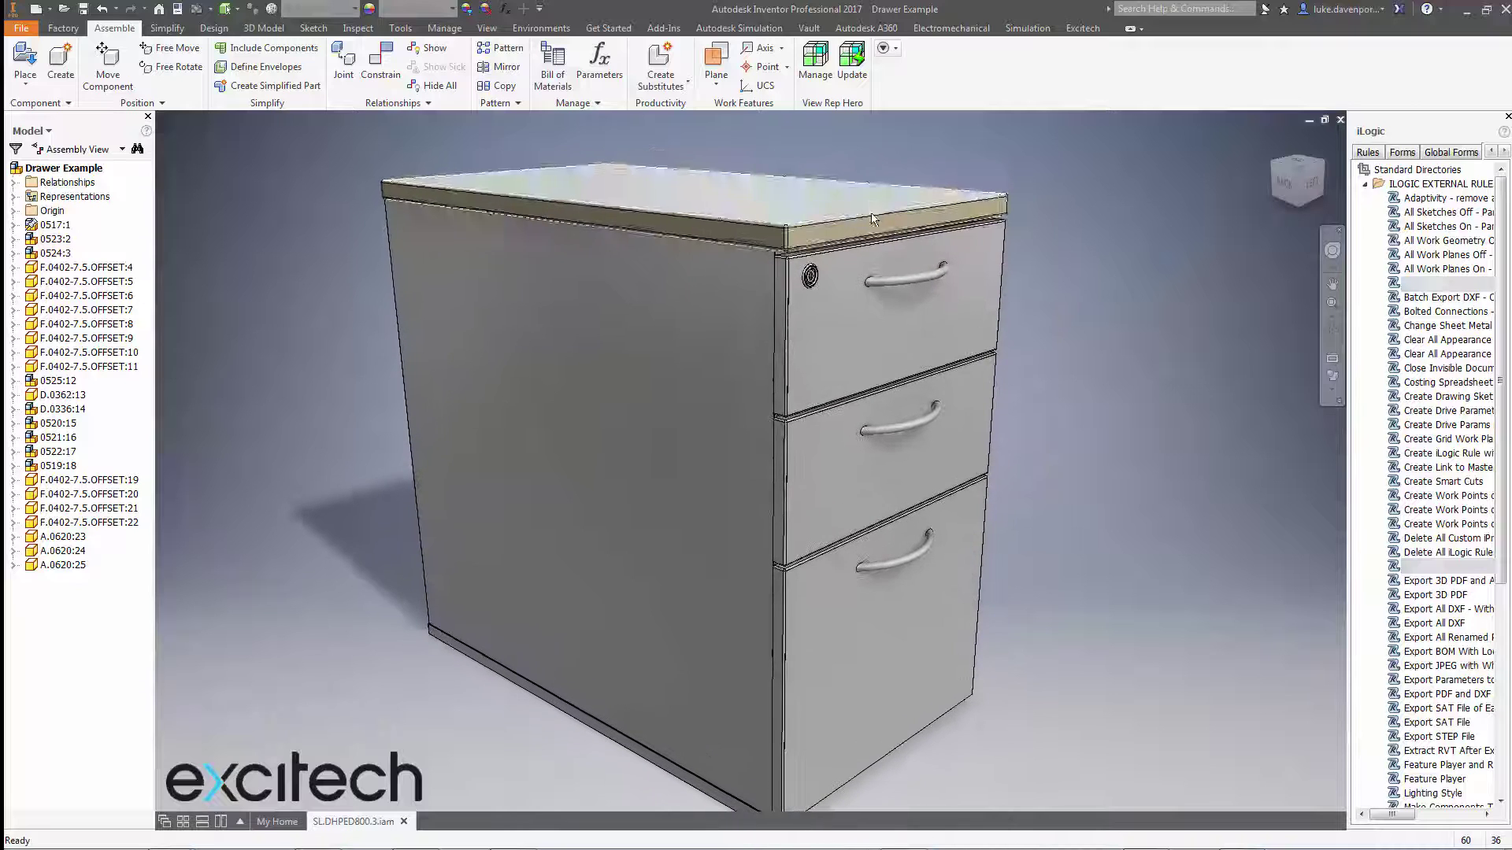
{"action": "right_click", "coordinate": [884, 227]}
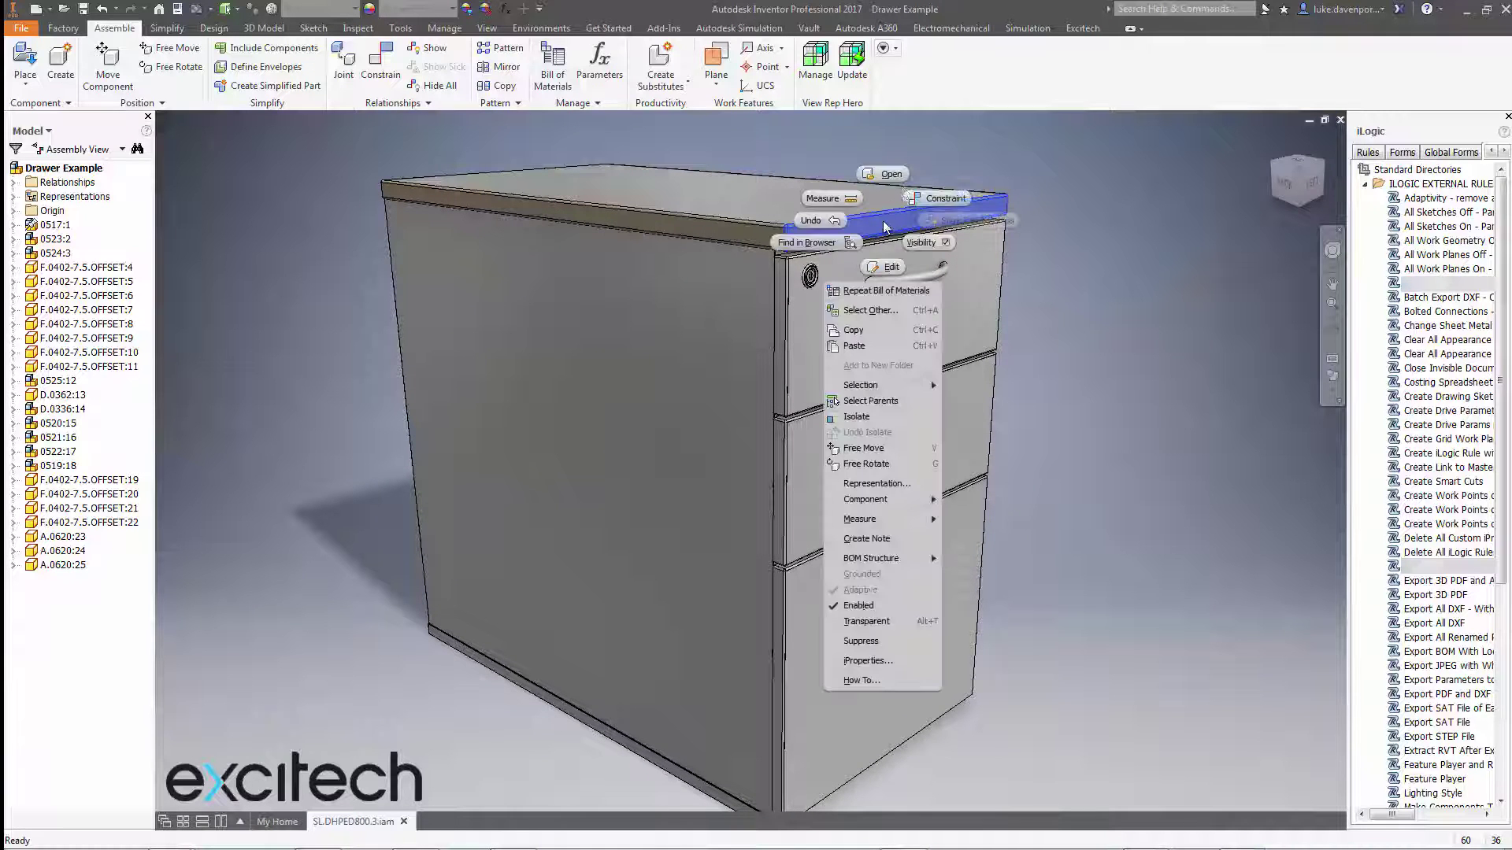
{"action": "left_click", "coordinate": [895, 173]}
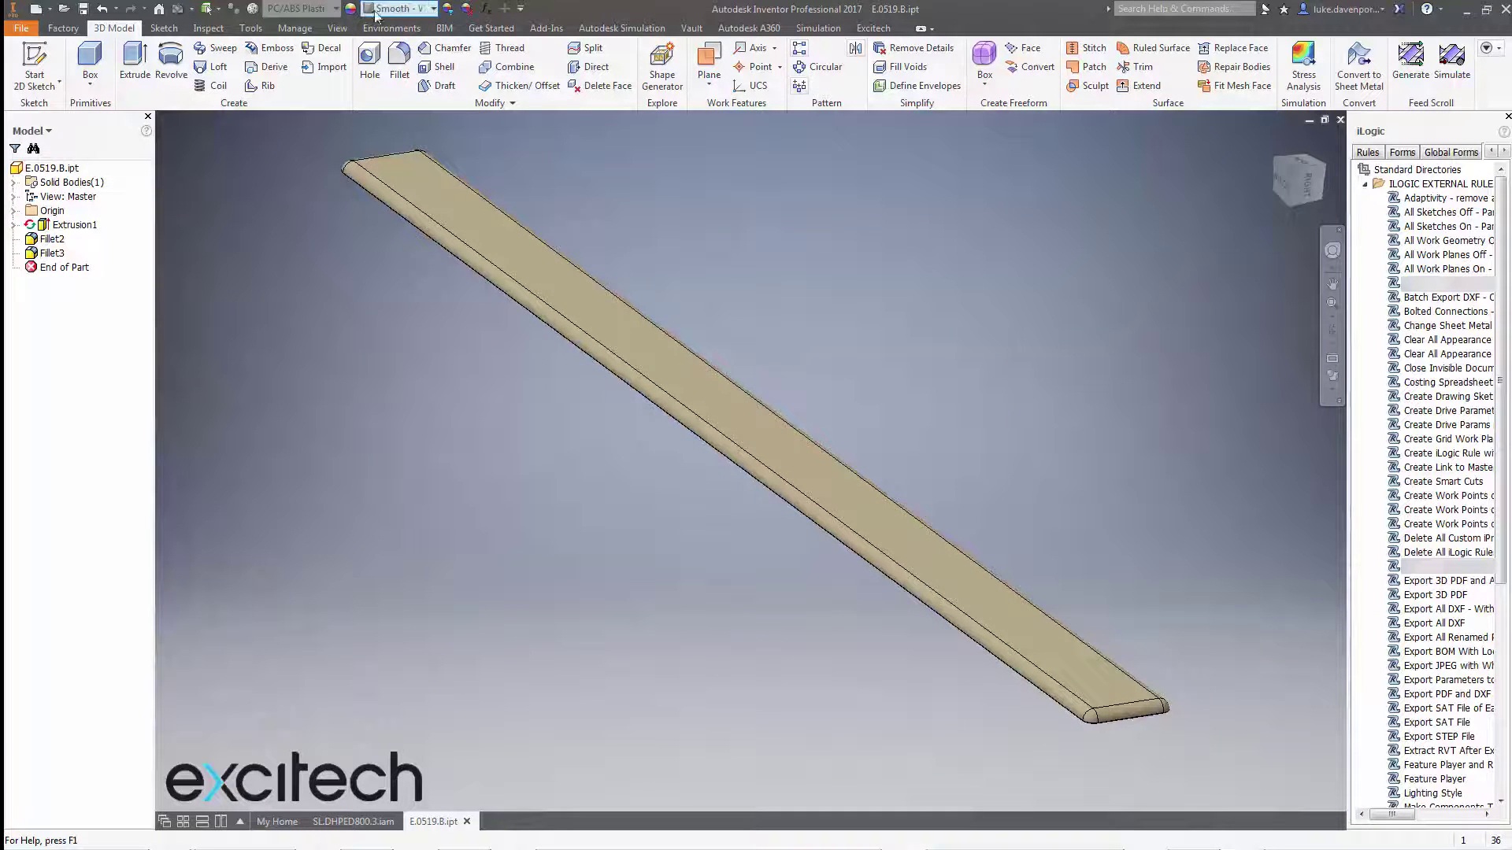
{"action": "left_click", "coordinate": [528, 262]}
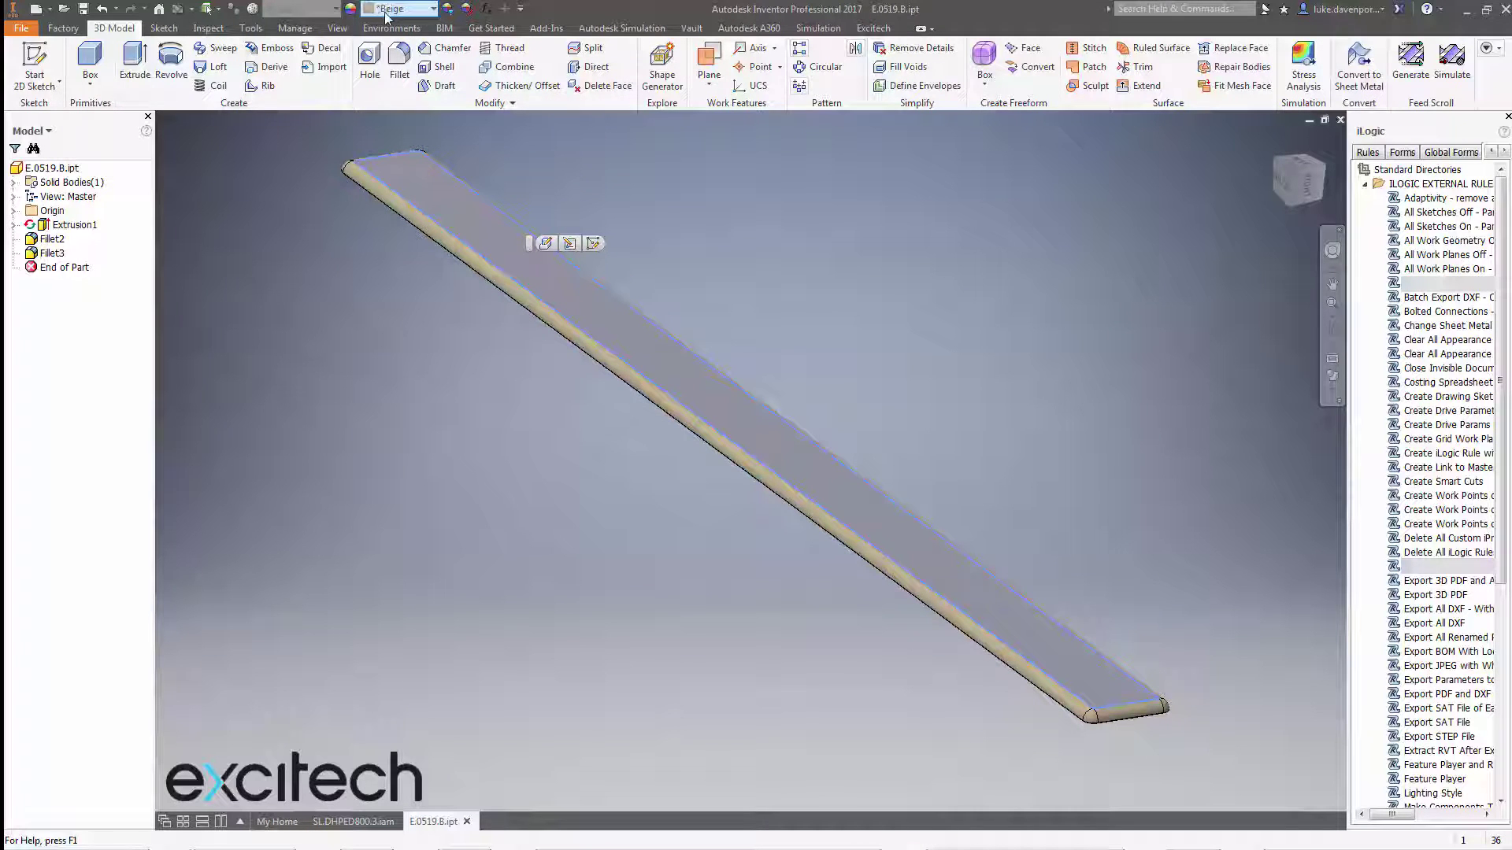
{"action": "left_click", "coordinate": [663, 207]}
{"action": "middle_click_drag", "start_coordinate": [664, 206], "coordinate": [1259, 130], "text": "shift"}
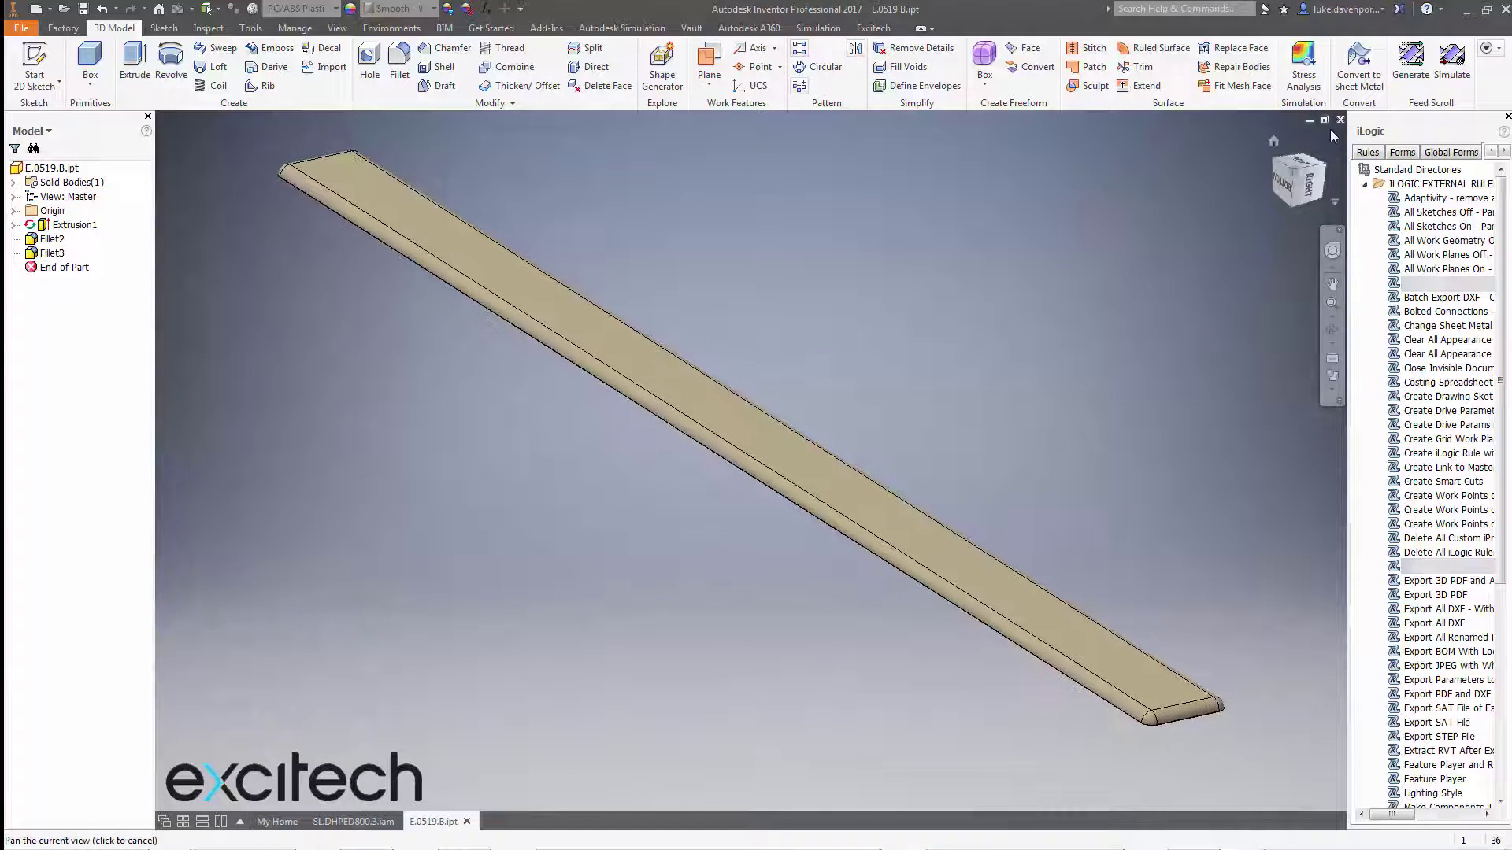
Step: Close the cabinet top's edge strip part without saving and clear the selection in the assembly
{"action": "left_click", "coordinate": [1339, 124]}
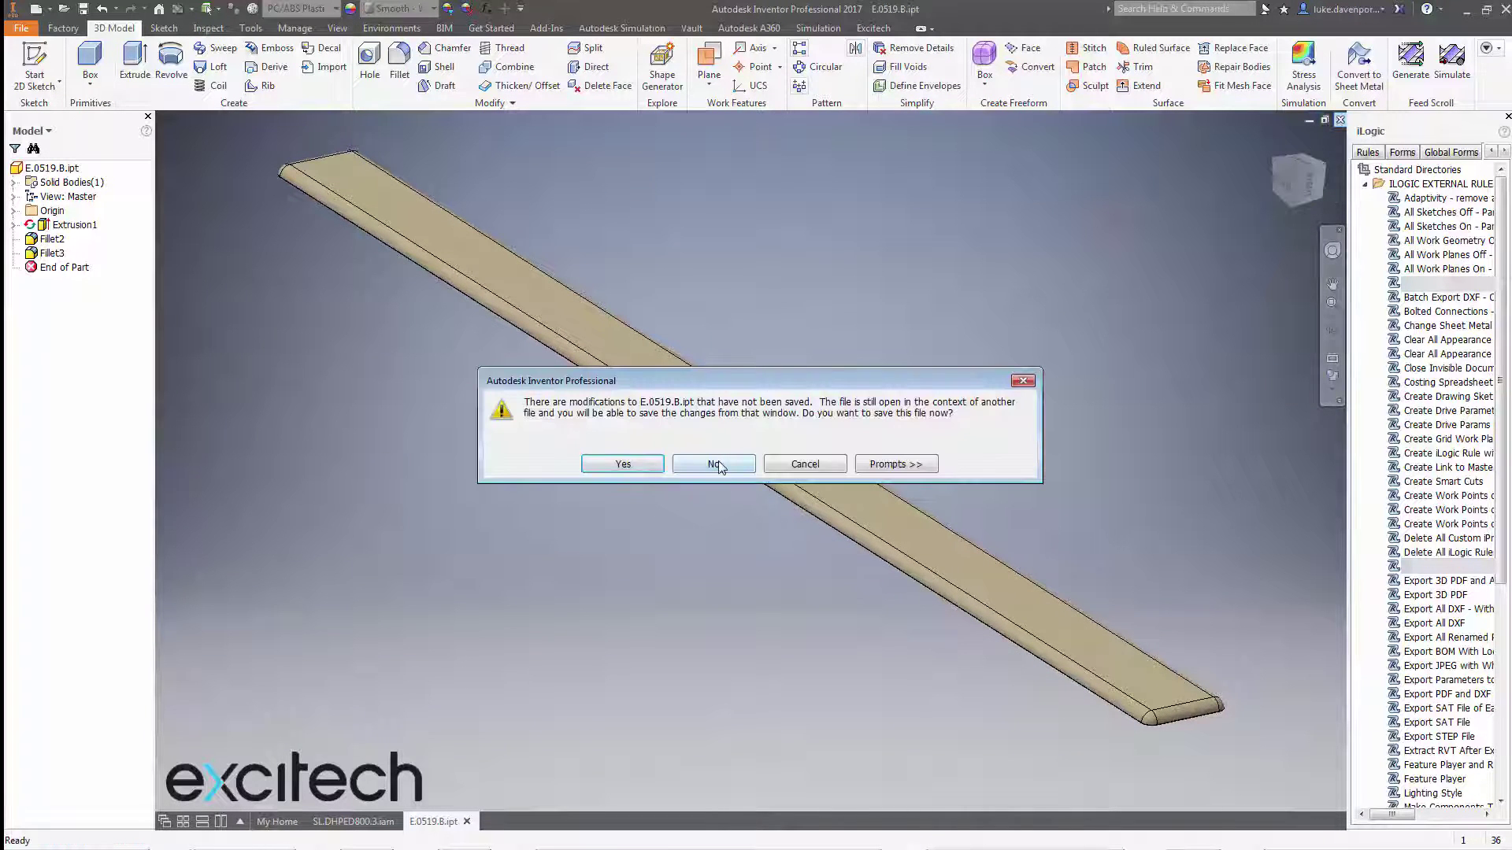
{"action": "left_click", "coordinate": [716, 464]}
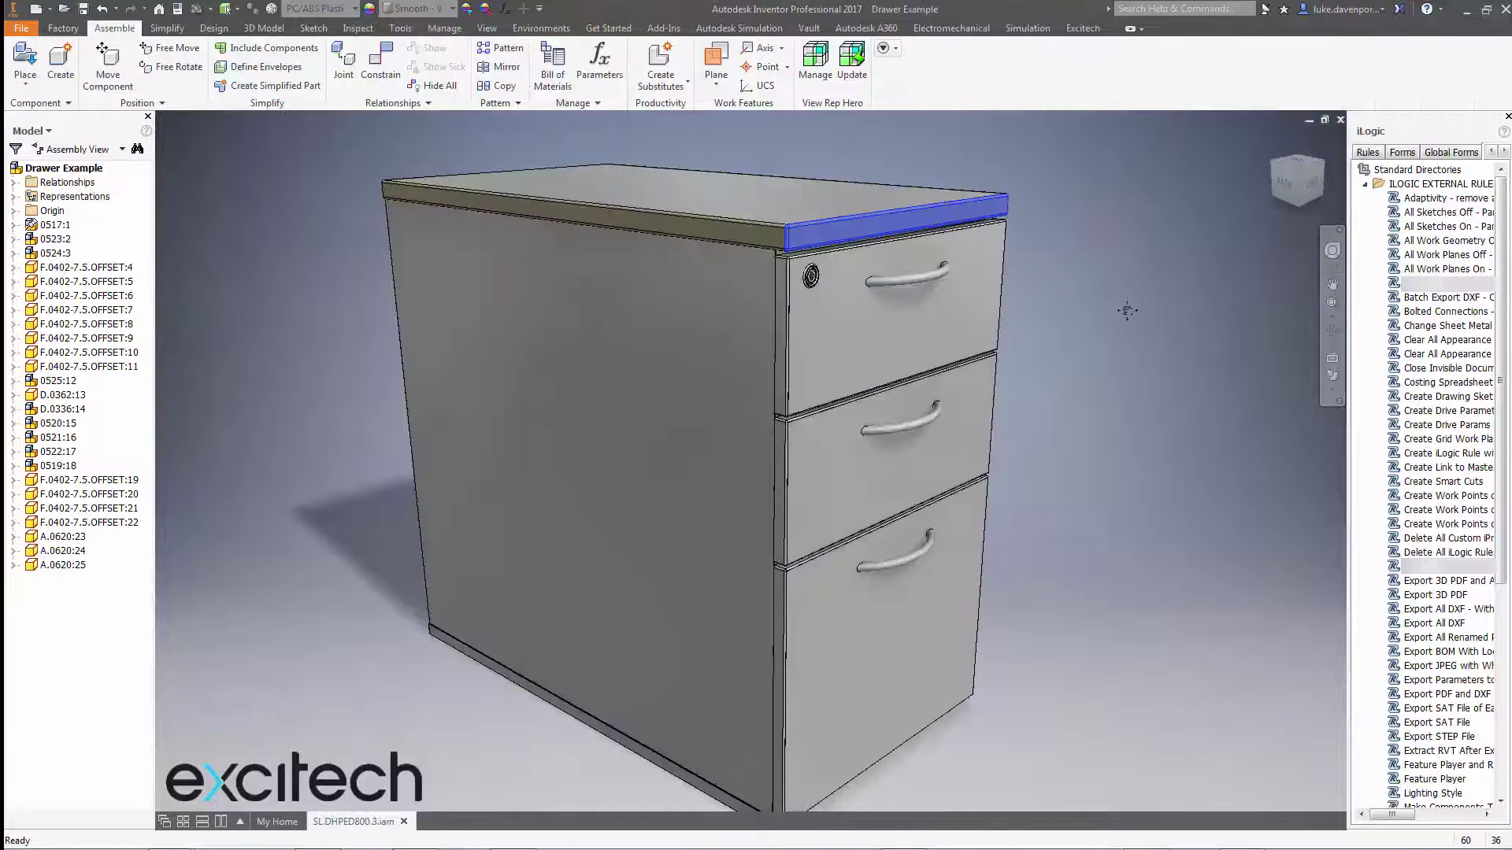
{"action": "left_click", "coordinate": [1127, 309]}
{"action": "mouse_move", "coordinate": [1127, 309]}
{"action": "middle_mouse_down"}
{"action": "mouse_move", "coordinate": [1147, 278]}
{"action": "mouse_move", "coordinate": [1112, 290]}
{"action": "mouse_move", "coordinate": [1125, 284]}
{"action": "middle_mouse_up"}
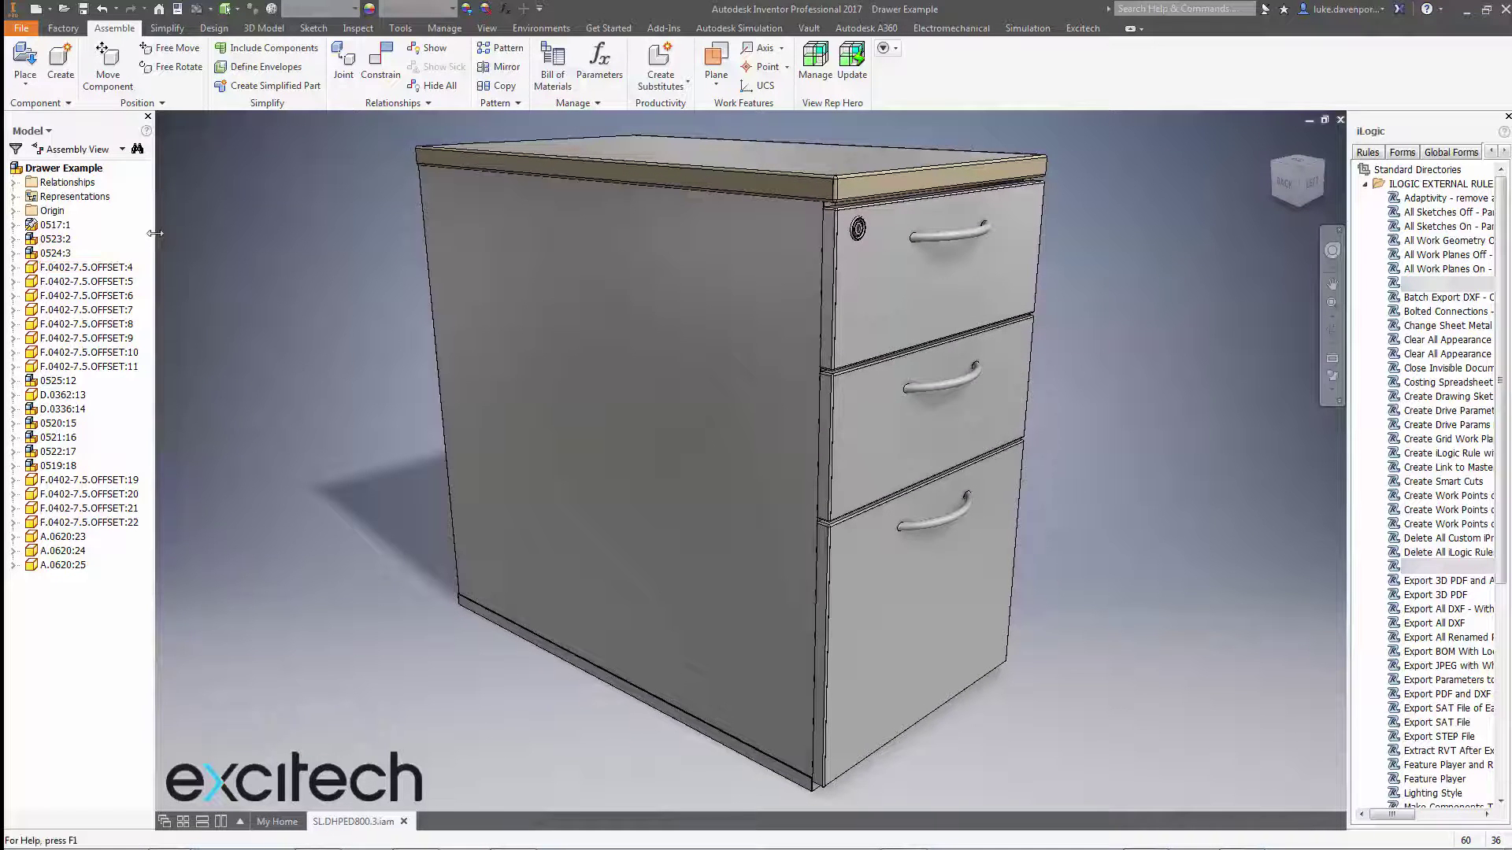
Step: Bring up the command for clearing appearance overrides, and undo the appearance fill made through the bill of materials
{"action": "left_click_drag", "start_coordinate": [156, 233], "coordinate": [166, 233]}
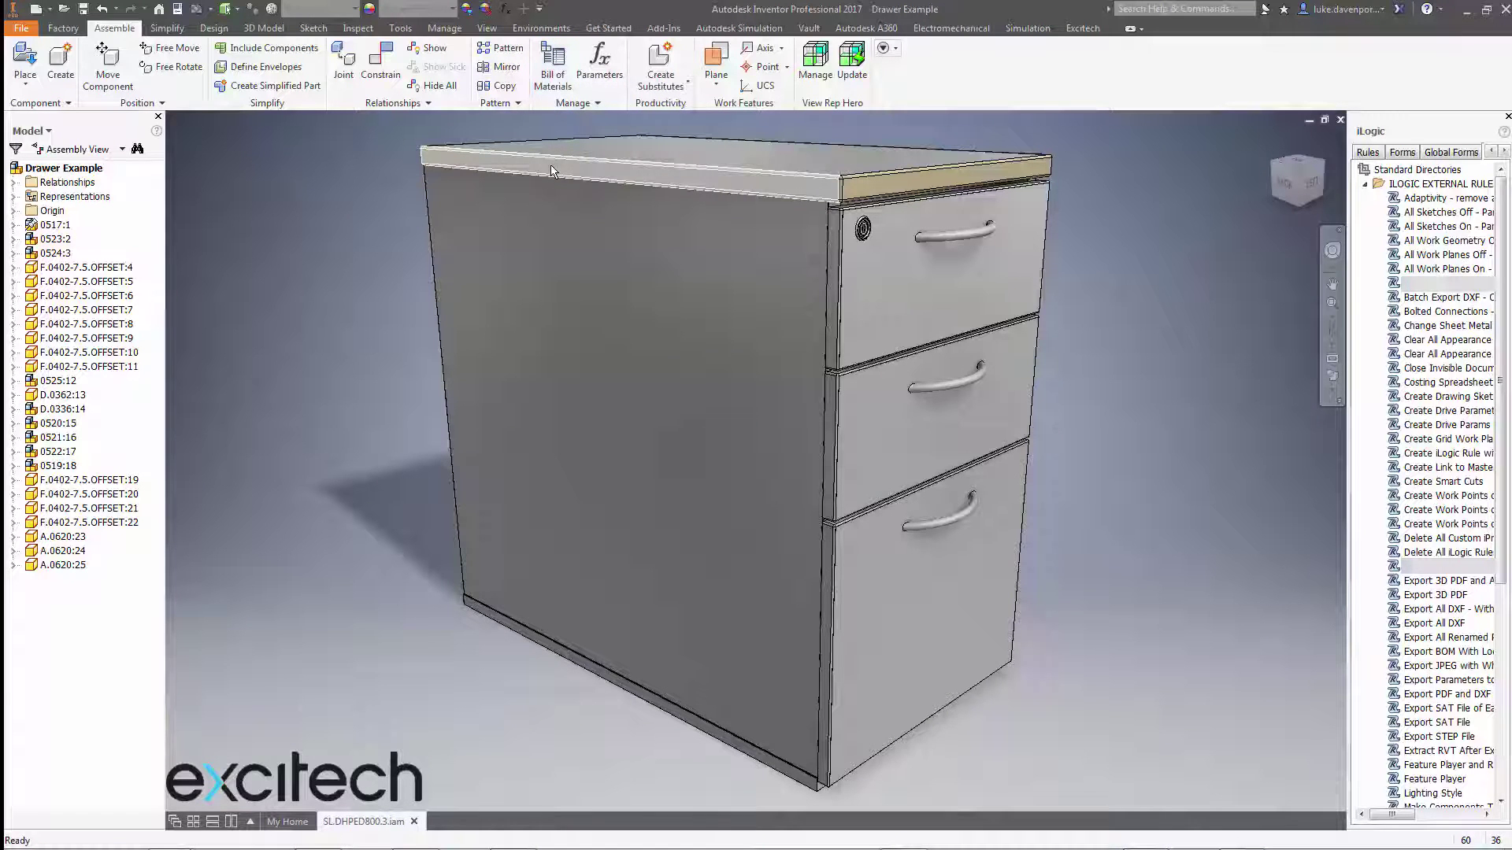
{"action": "left_click", "coordinate": [404, 28]}
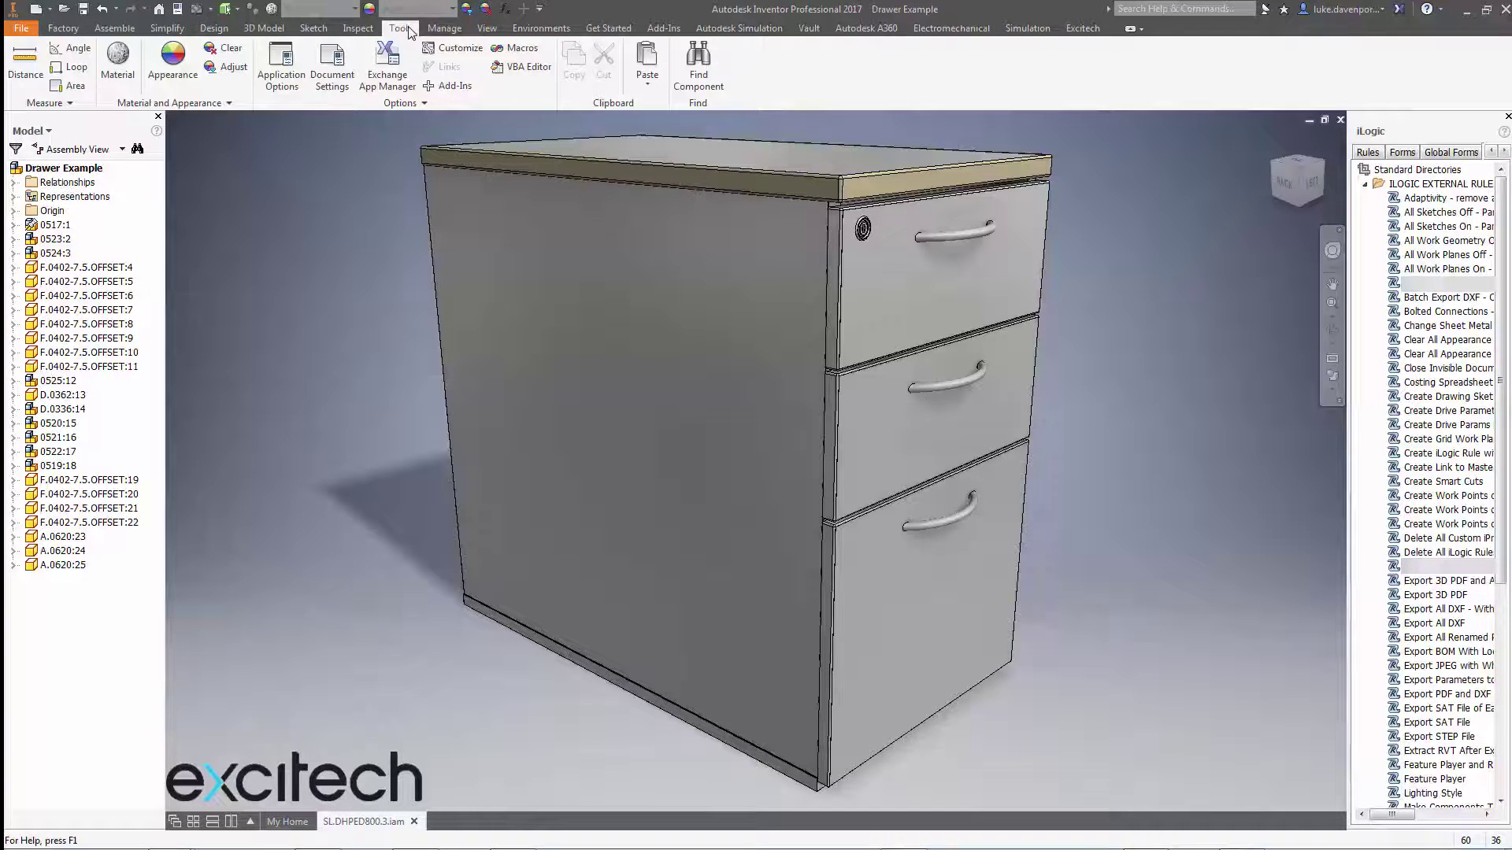
{"action": "left_click", "coordinate": [224, 52]}
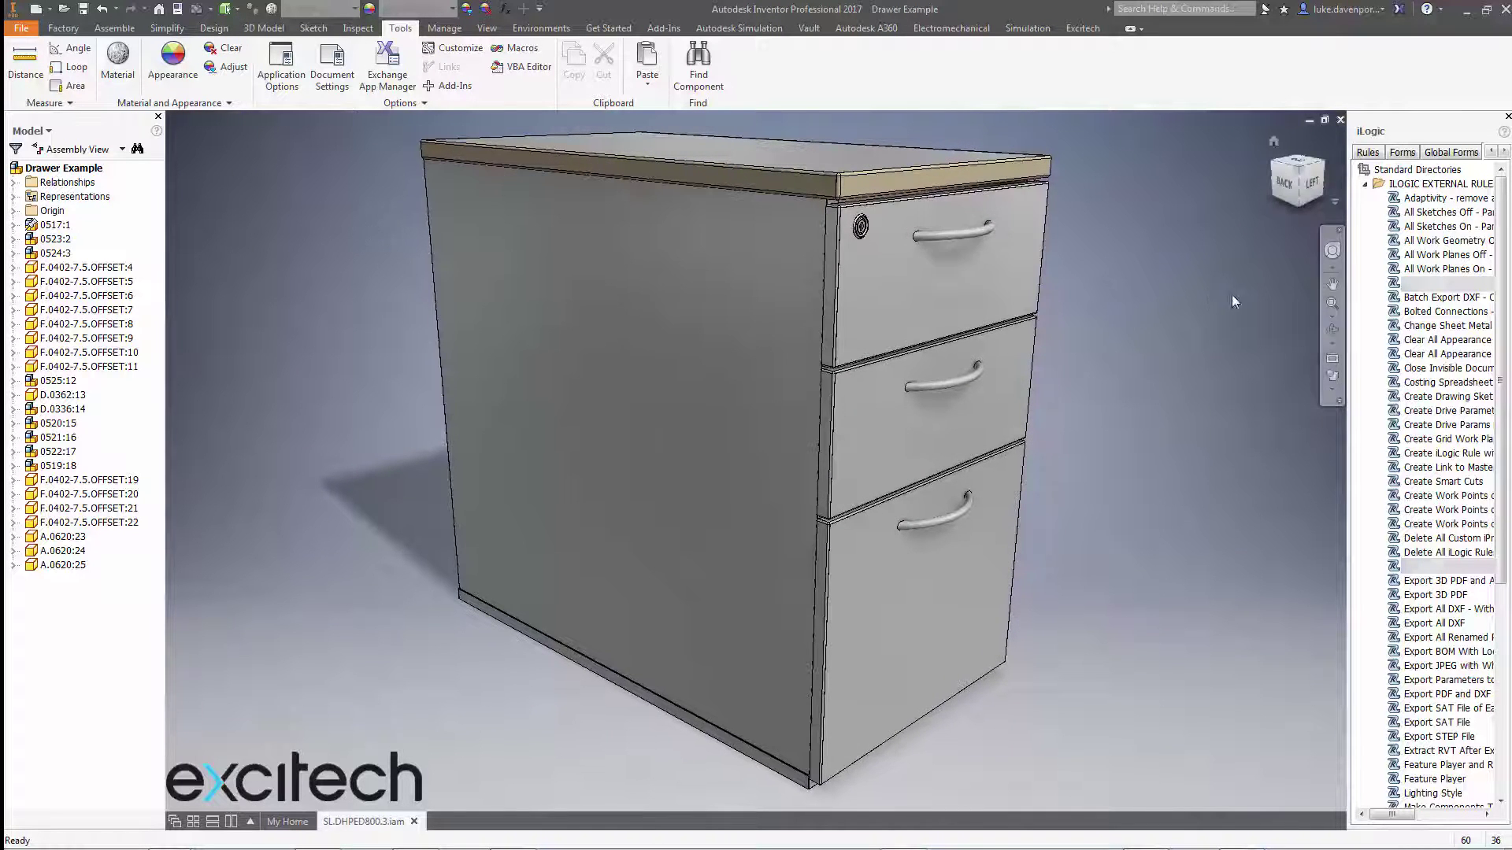
{"action": "middle_click_drag", "start_coordinate": [1158, 293], "coordinate": [1165, 284]}
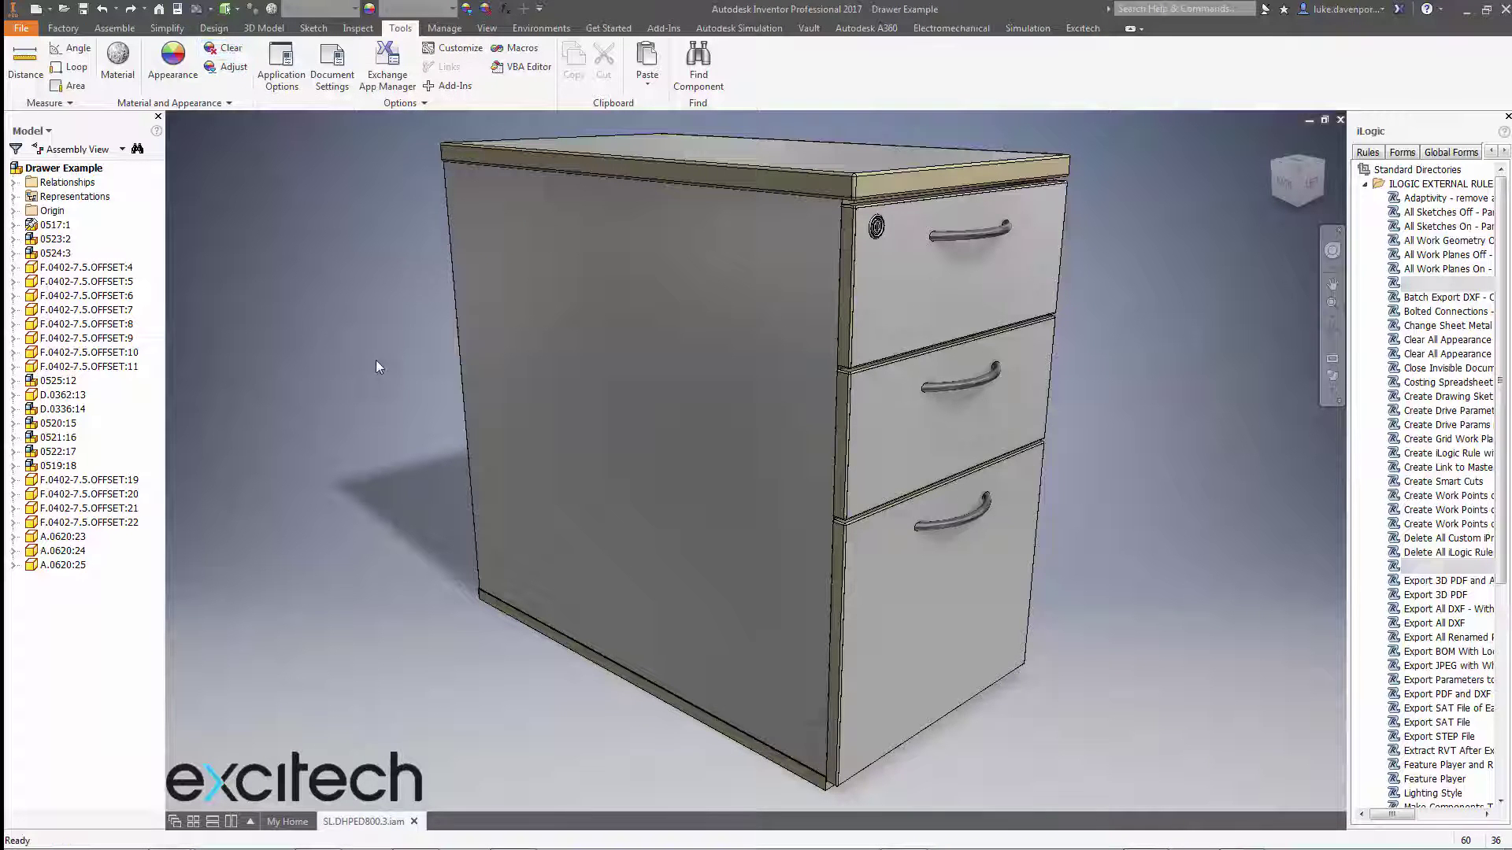
{"action": "middle_click_drag", "start_coordinate": [375, 361], "coordinate": [379, 359]}
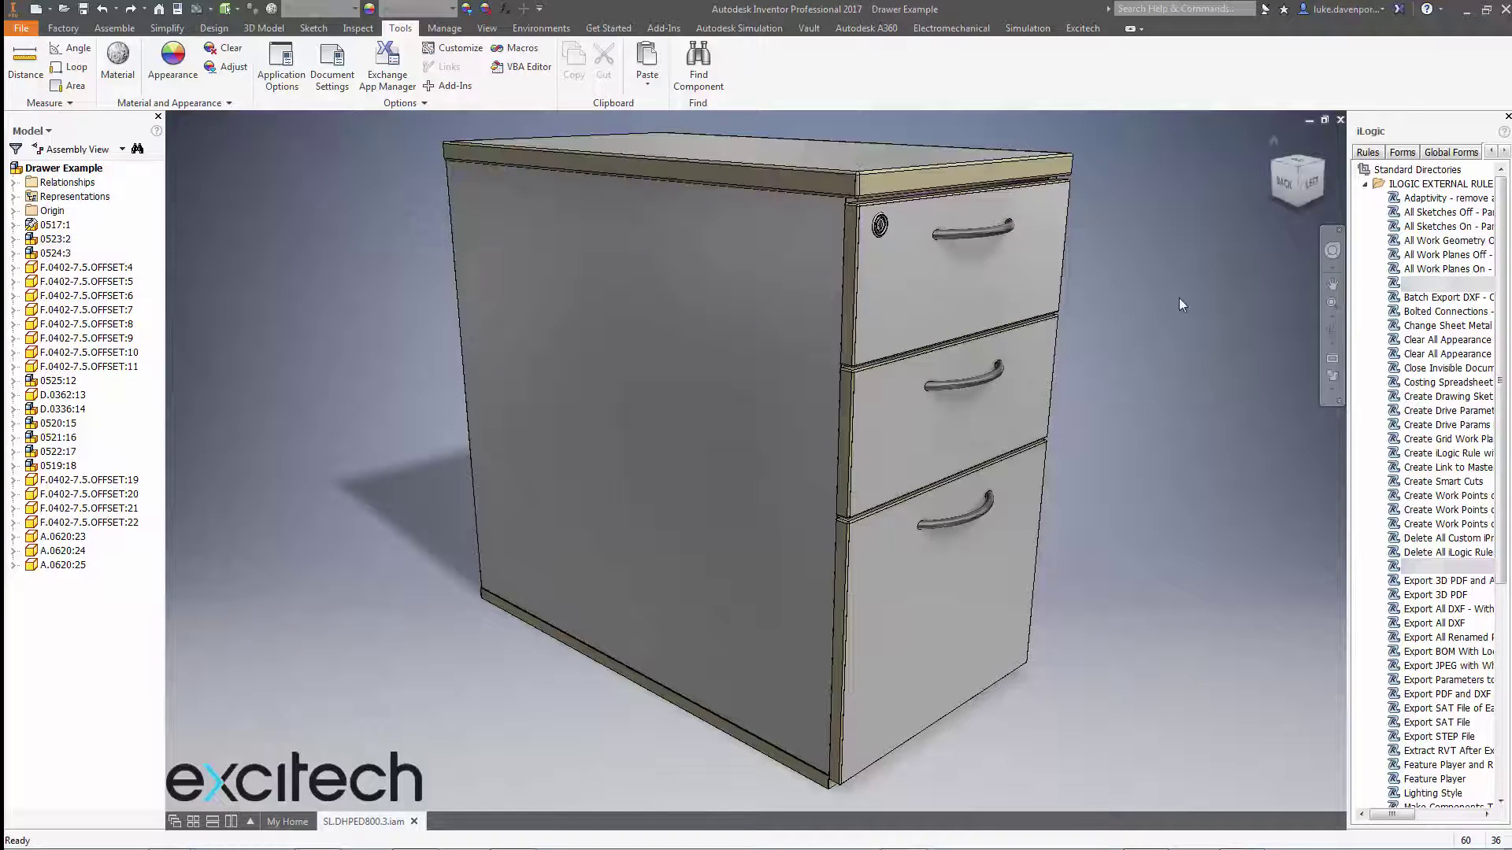
Step: Run the external iLogic rule that clears all appearance overrides throughout the cabinet assembly and dismiss its message
{"action": "right_click", "coordinate": [1455, 347]}
{"action": "left_click", "coordinate": [1456, 352]}
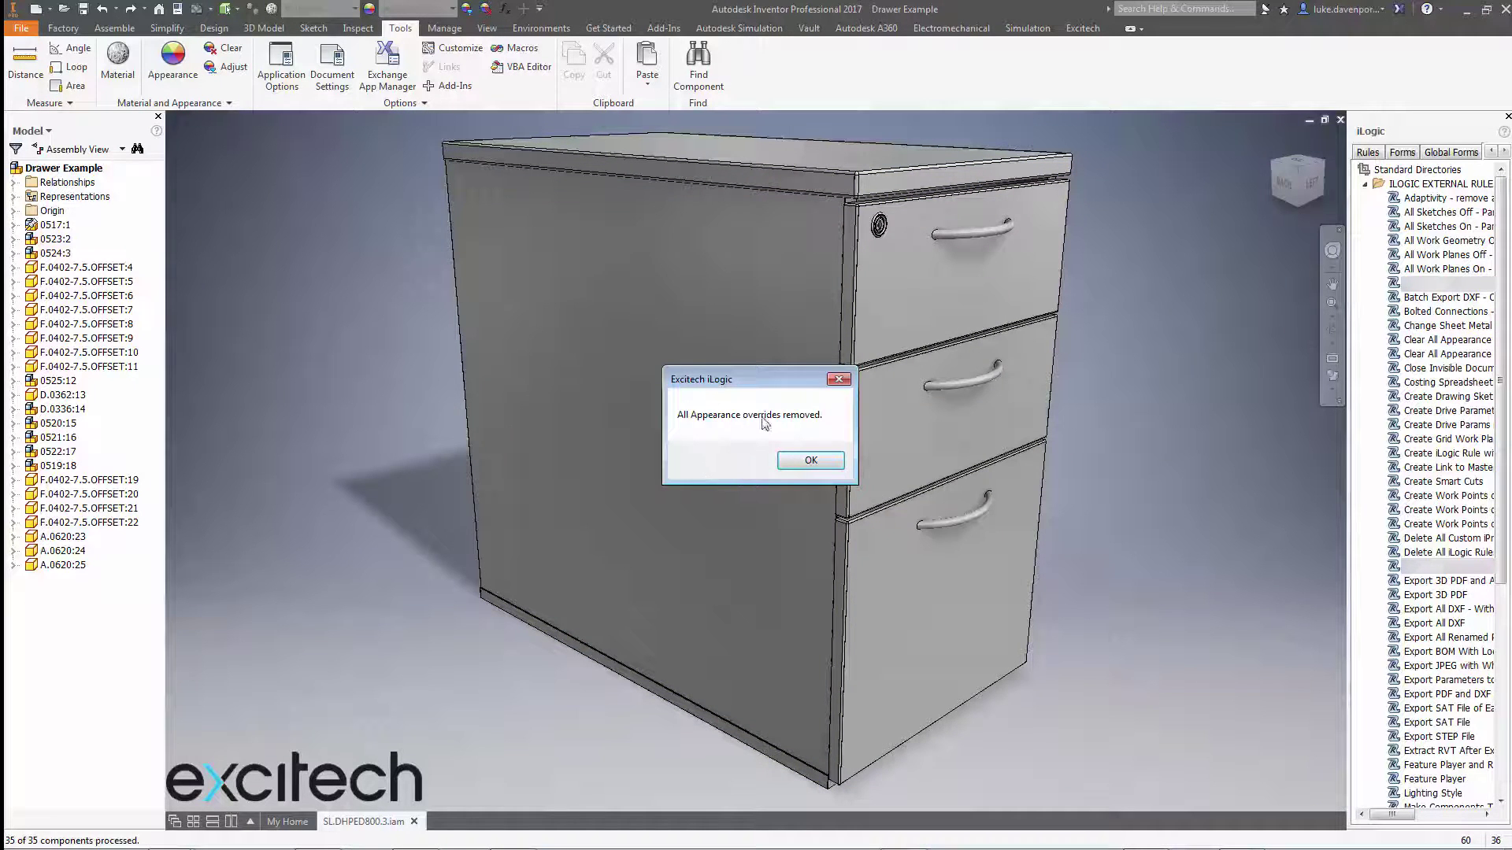
{"action": "left_click", "coordinate": [811, 461]}
{"action": "middle_click_drag", "start_coordinate": [1189, 300], "coordinate": [1194, 300]}
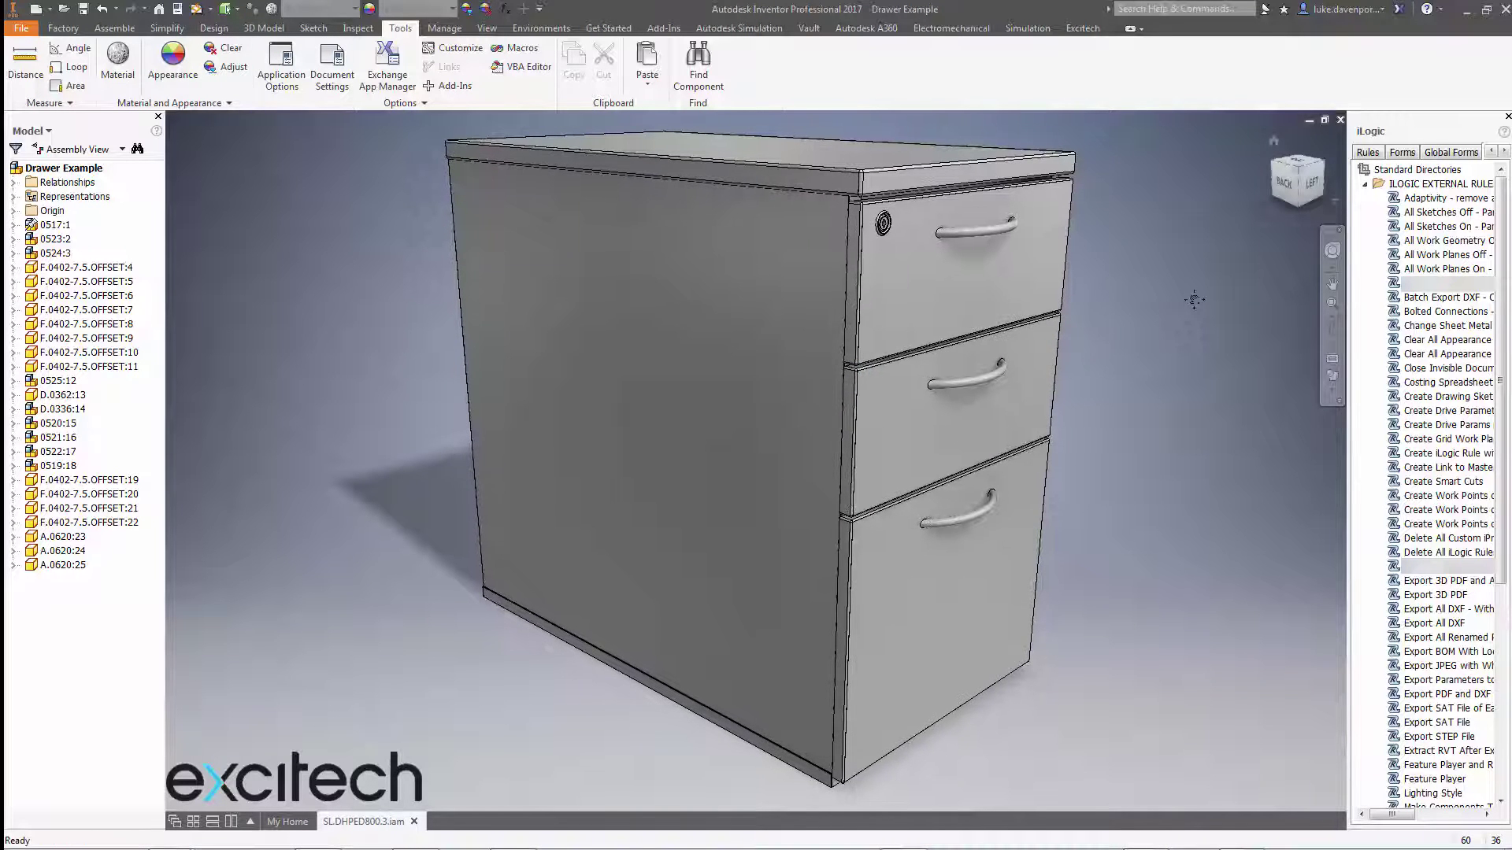
Step: Select all the cabinet's components together and set their material to Lead from the Inventor Material Library
{"action": "scroll", "coordinate": [393, 160], "scroll_direction": "down", "scroll_amount": 3}
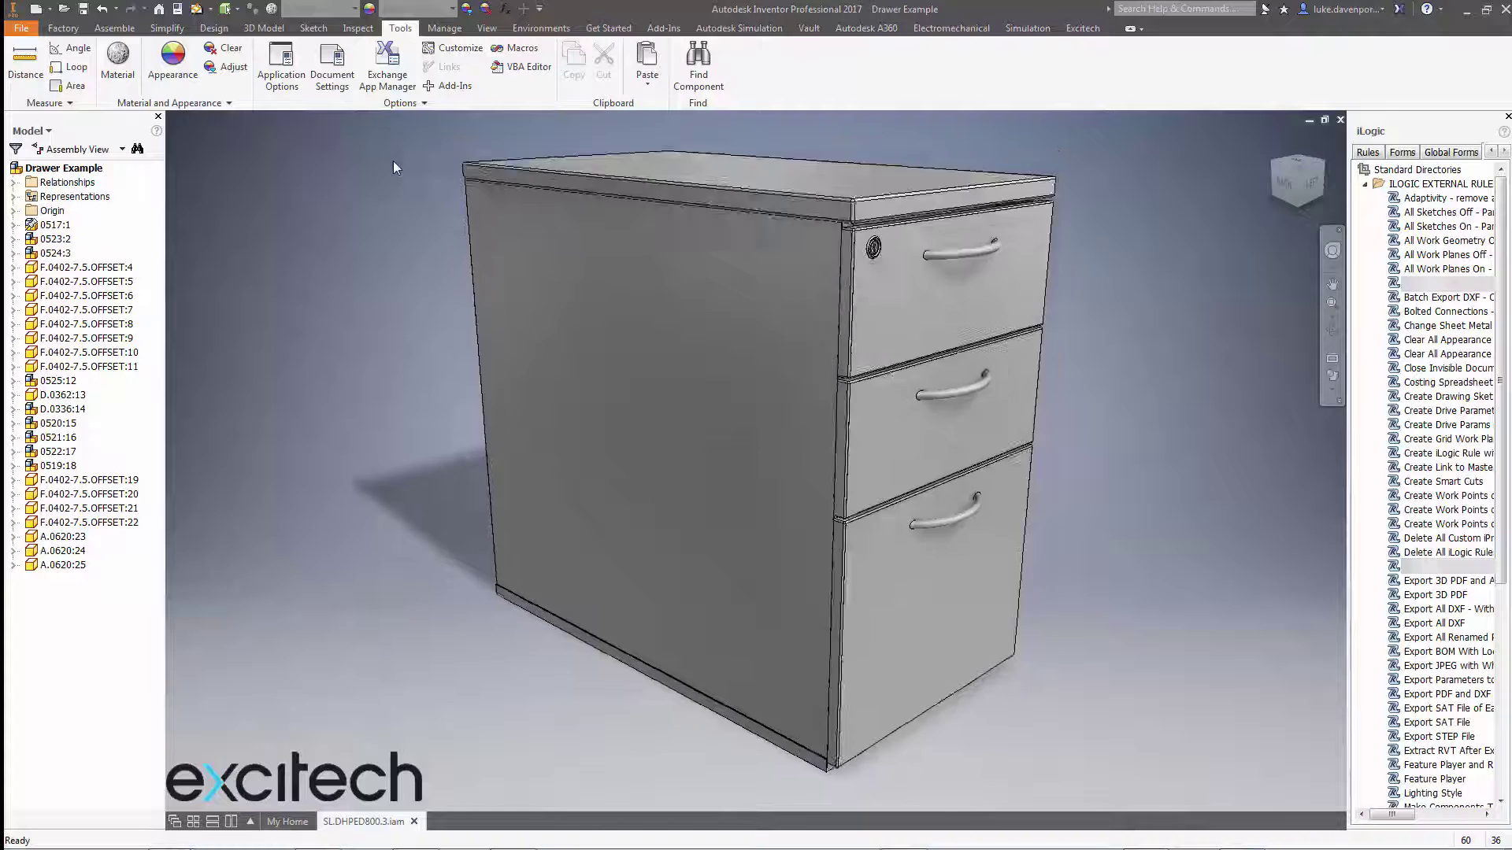
{"action": "left_click_drag", "start_coordinate": [469, 187], "coordinate": [1046, 643]}
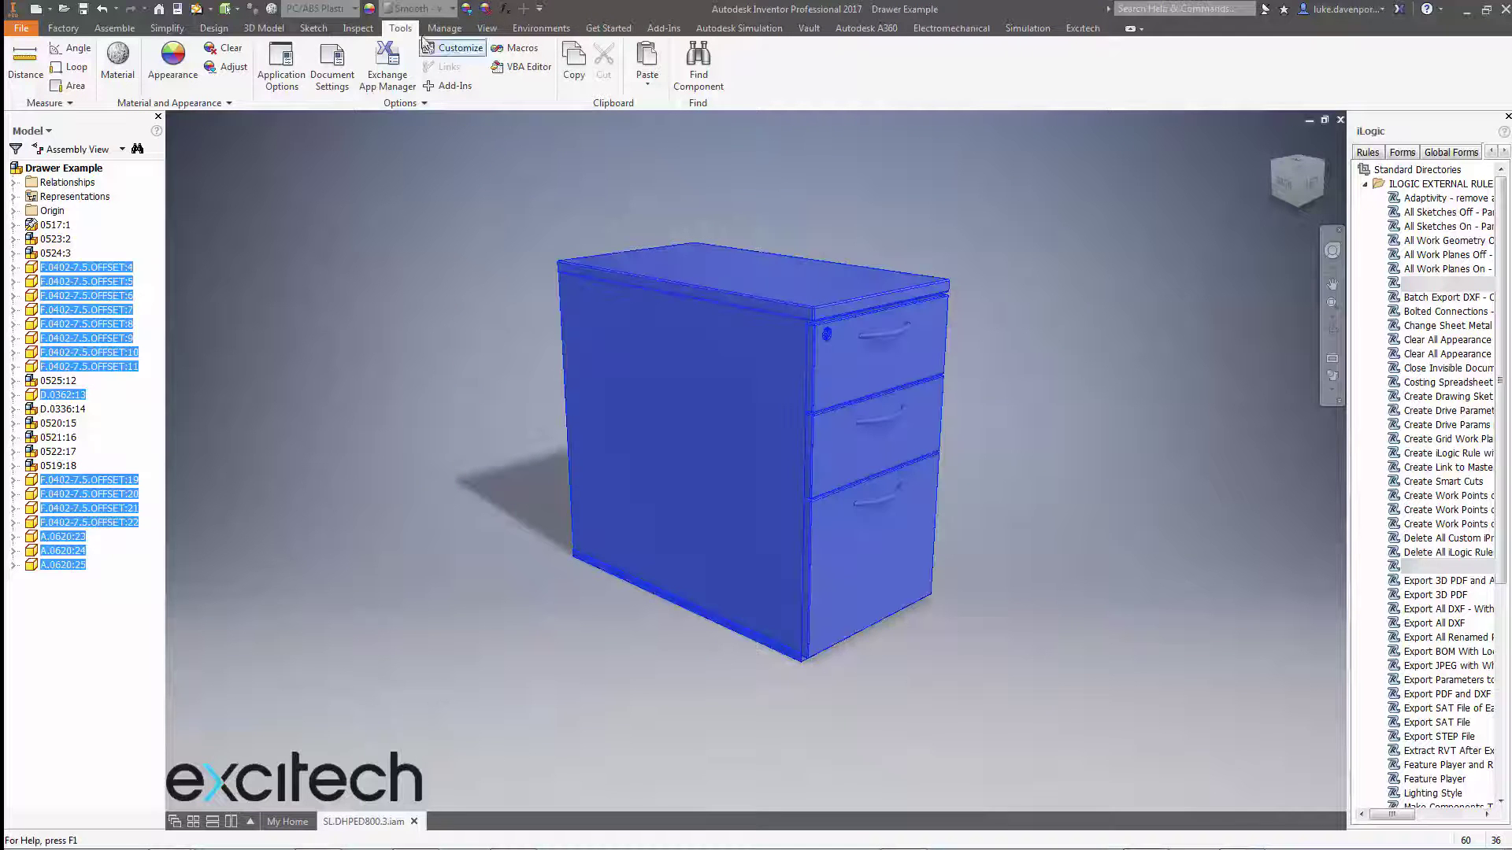
{"action": "left_click", "coordinate": [328, 14]}
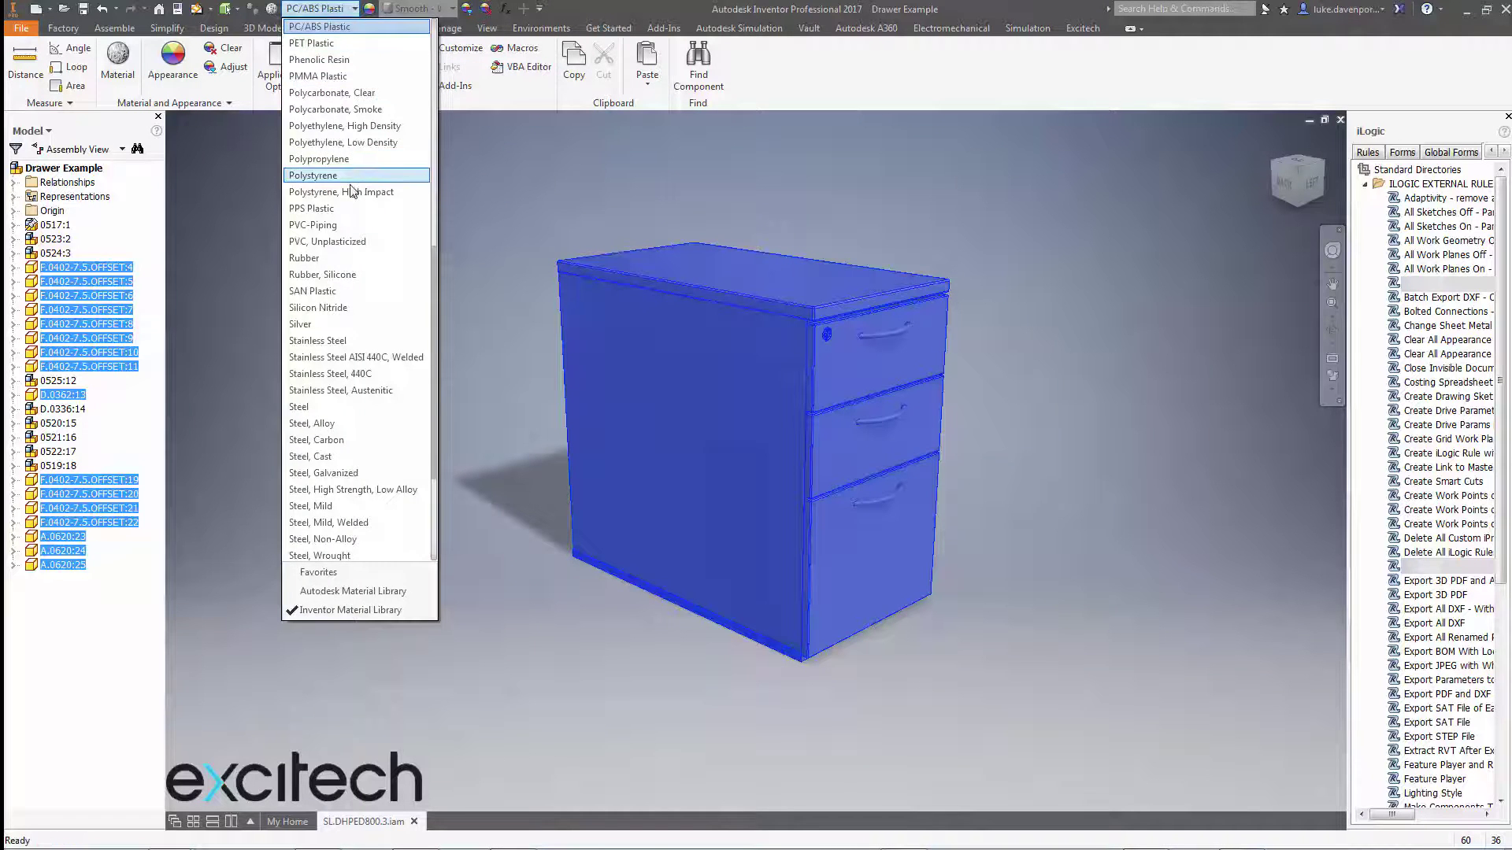
{"action": "scroll", "coordinate": [365, 201], "scroll_direction": "down", "scroll_amount": 2}
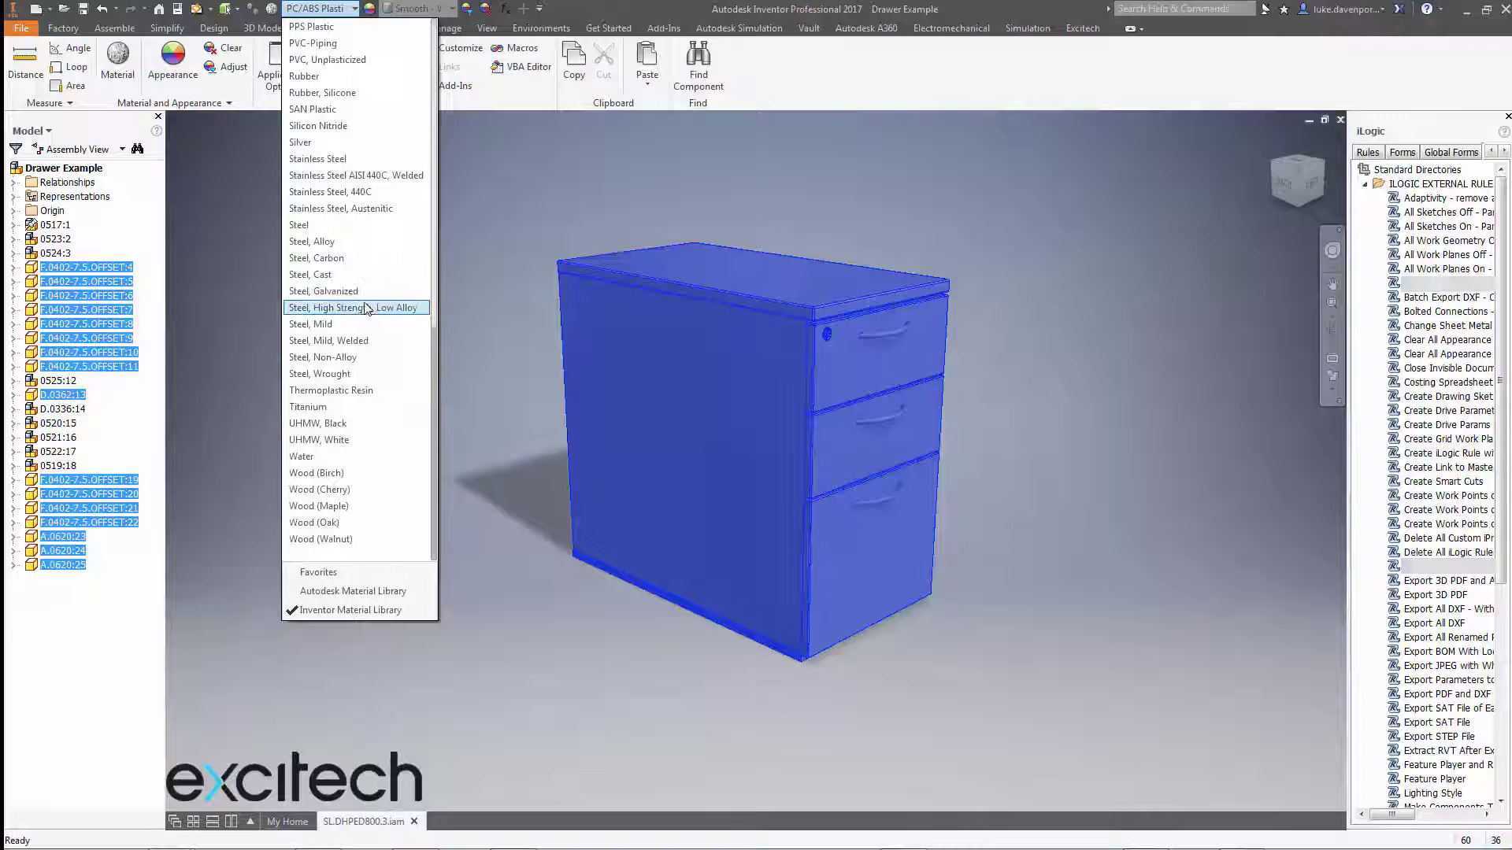
{"action": "scroll", "coordinate": [365, 308], "scroll_direction": "up", "scroll_amount": 8}
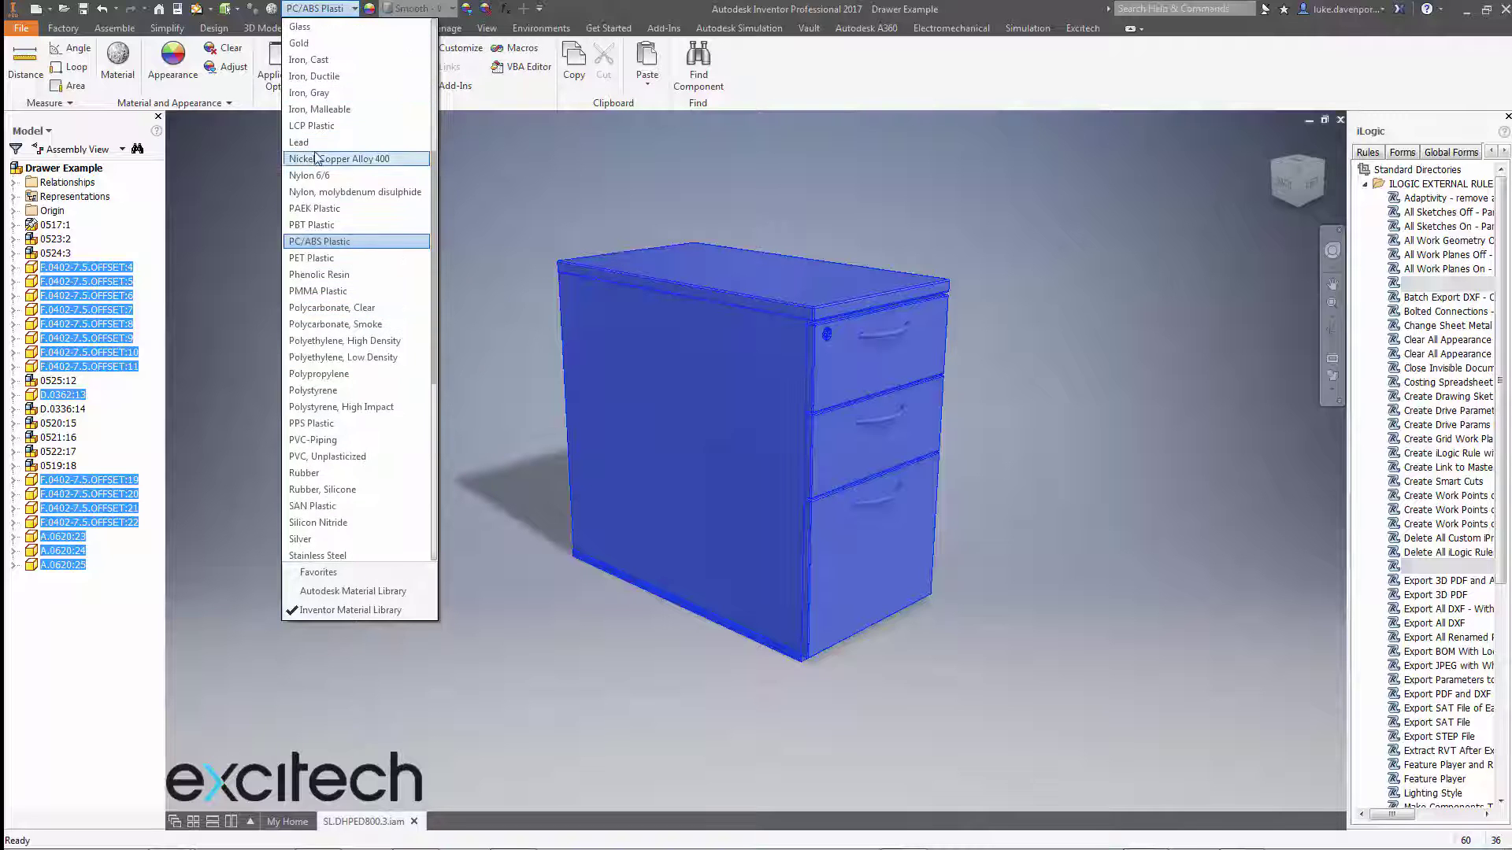
{"action": "left_click", "coordinate": [303, 142]}
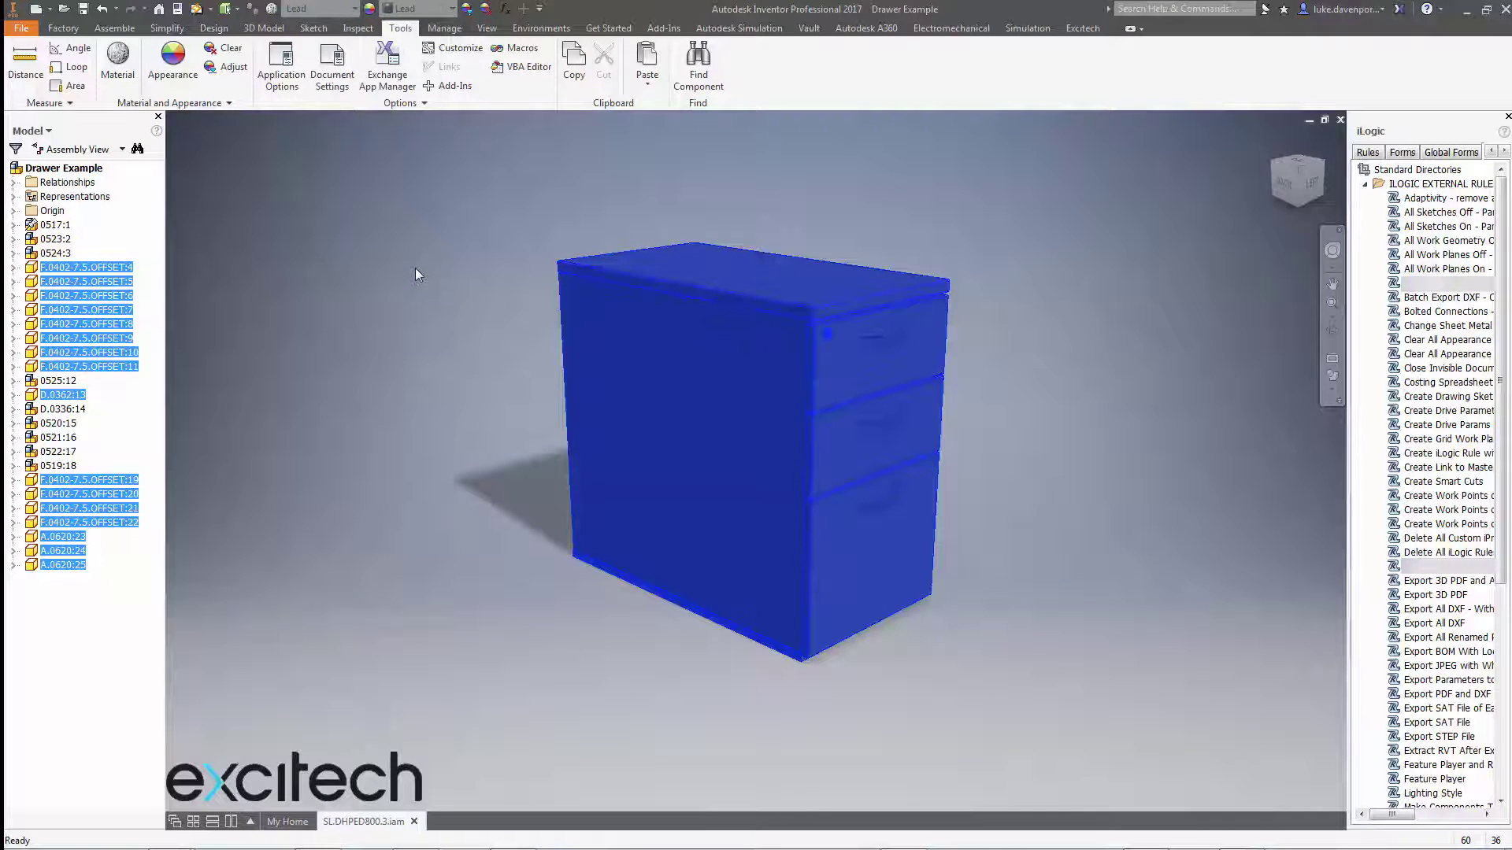
{"action": "left_click", "coordinate": [416, 268]}
{"action": "key", "text": "F6"}
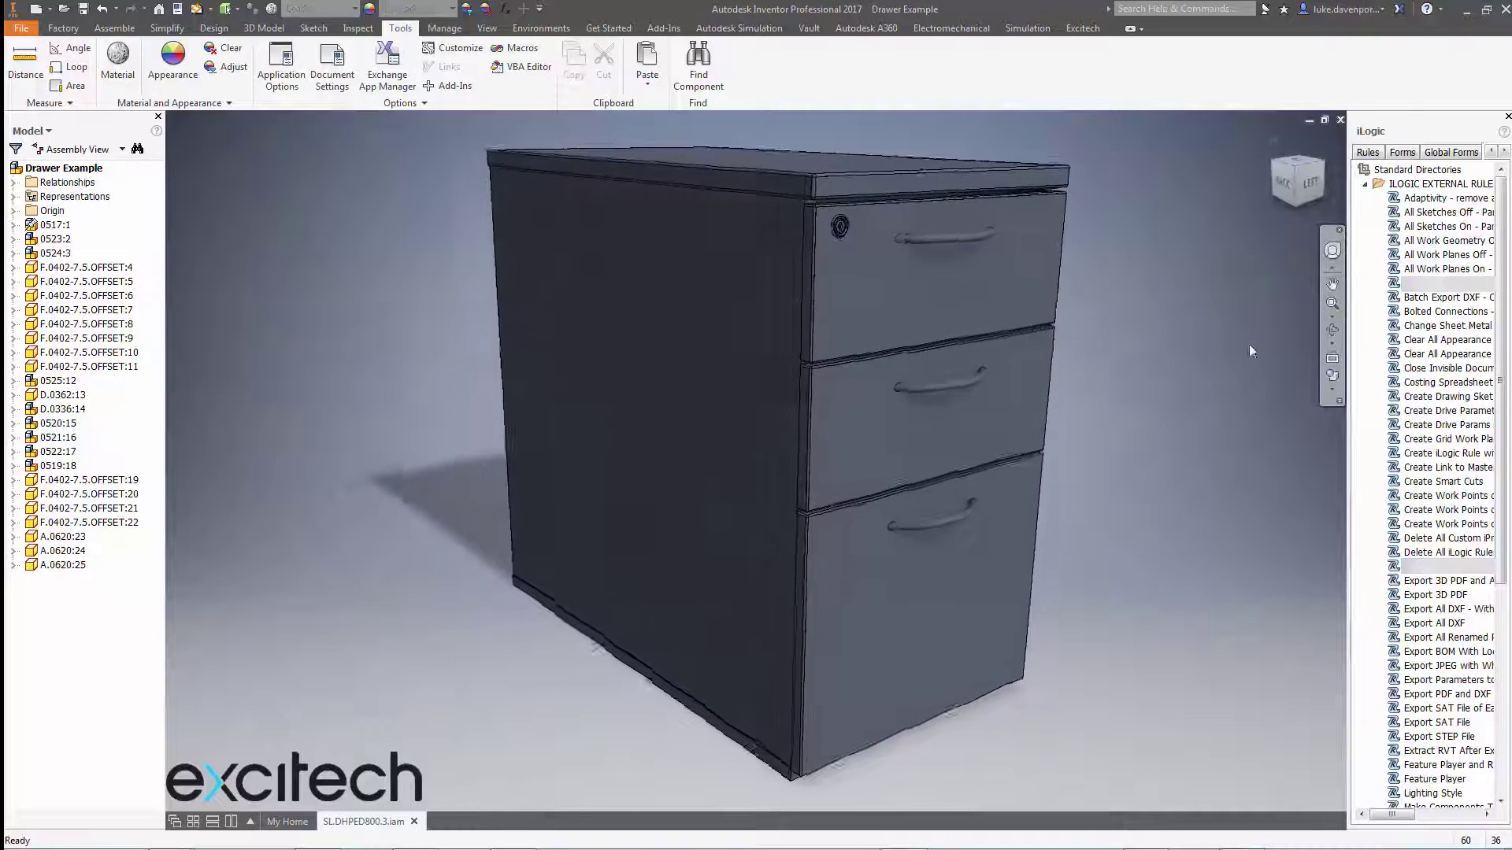
{"action": "mouse_move", "coordinate": [1158, 349]}
{"action": "middle_mouse_down"}
{"action": "mouse_move", "coordinate": [1173, 334]}
{"action": "mouse_move", "coordinate": [1119, 347]}
{"action": "mouse_move", "coordinate": [1152, 352]}
{"action": "middle_mouse_up"}
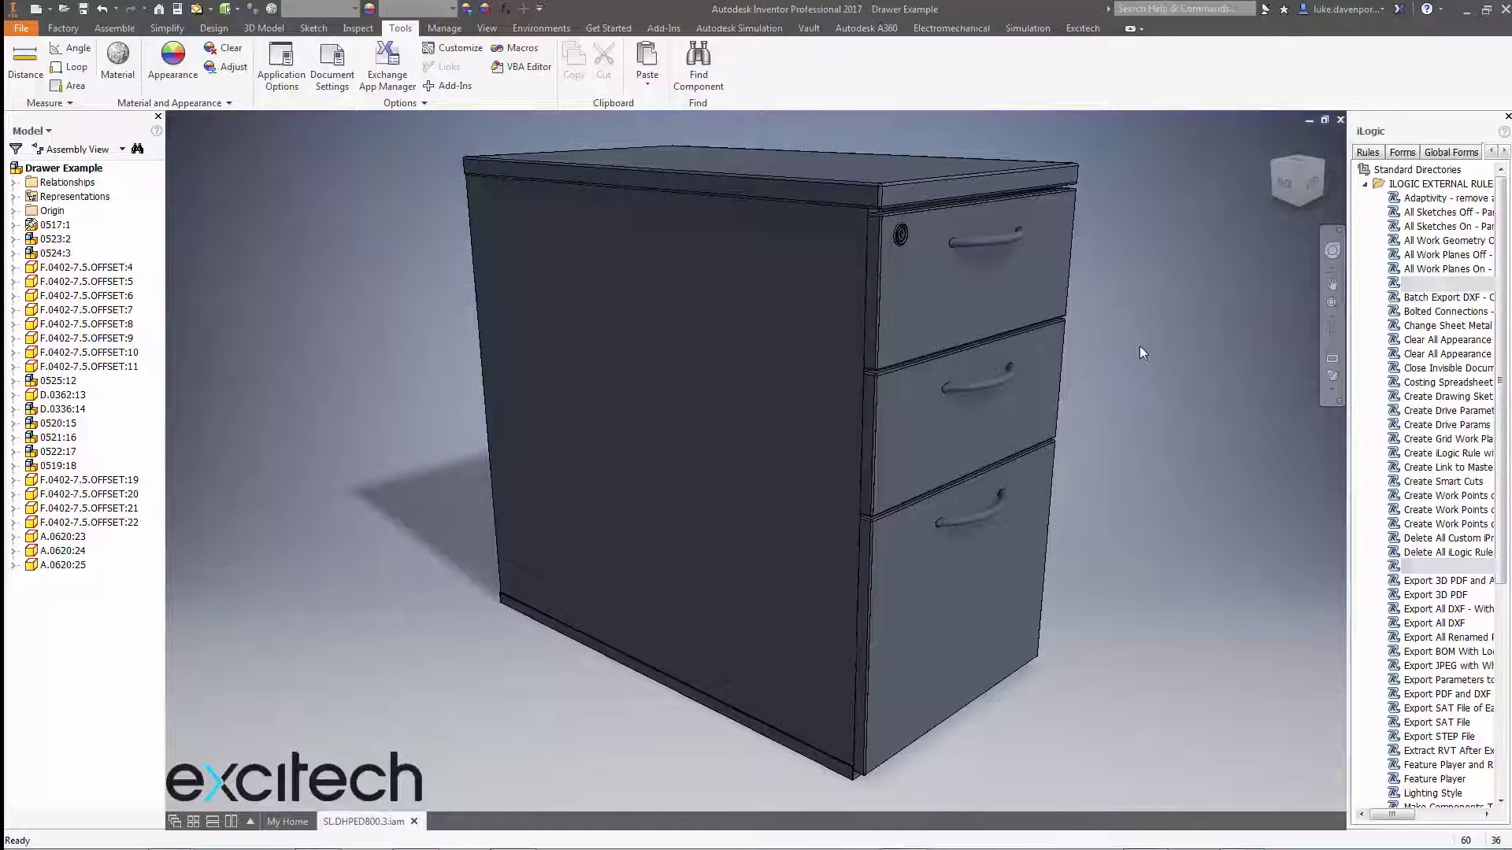
{"action": "middle_click_drag", "start_coordinate": [1140, 346], "coordinate": [1130, 343]}
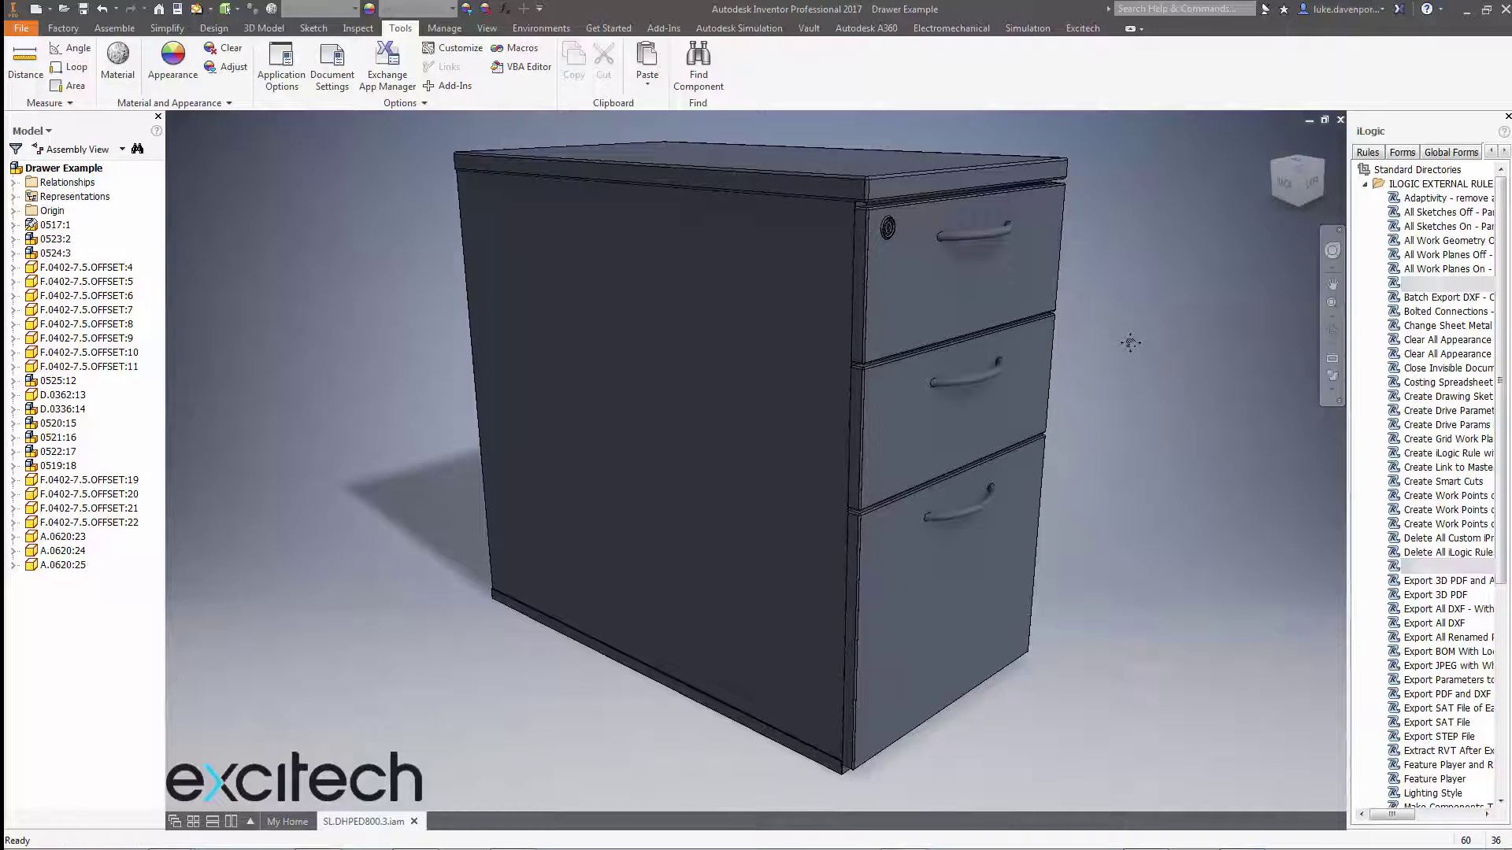